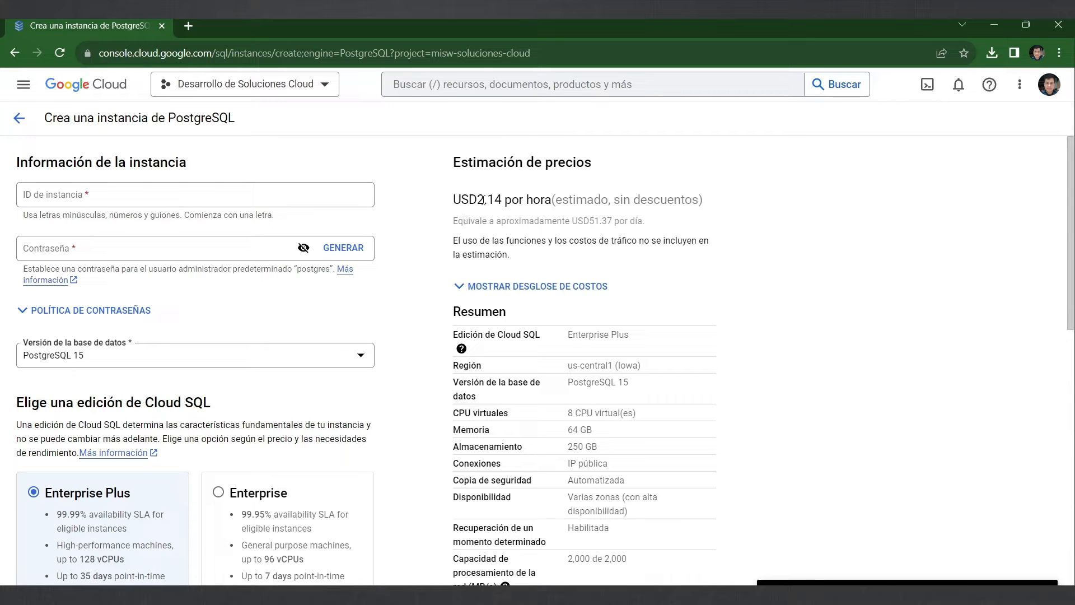
Step: Review the estimated hourly and daily prices of the PostgreSQL instance
{"action": "left_click_drag", "start_coordinate": [478, 200], "coordinate": [502, 200]}
{"action": "left_click", "coordinate": [539, 221]}
{"action": "left_click_drag", "start_coordinate": [589, 220], "coordinate": [617, 224]}
Step: Set the instance ID to instancia-de-db and generate a password for the default postgres administrator
{"action": "left_click", "coordinate": [104, 194]}
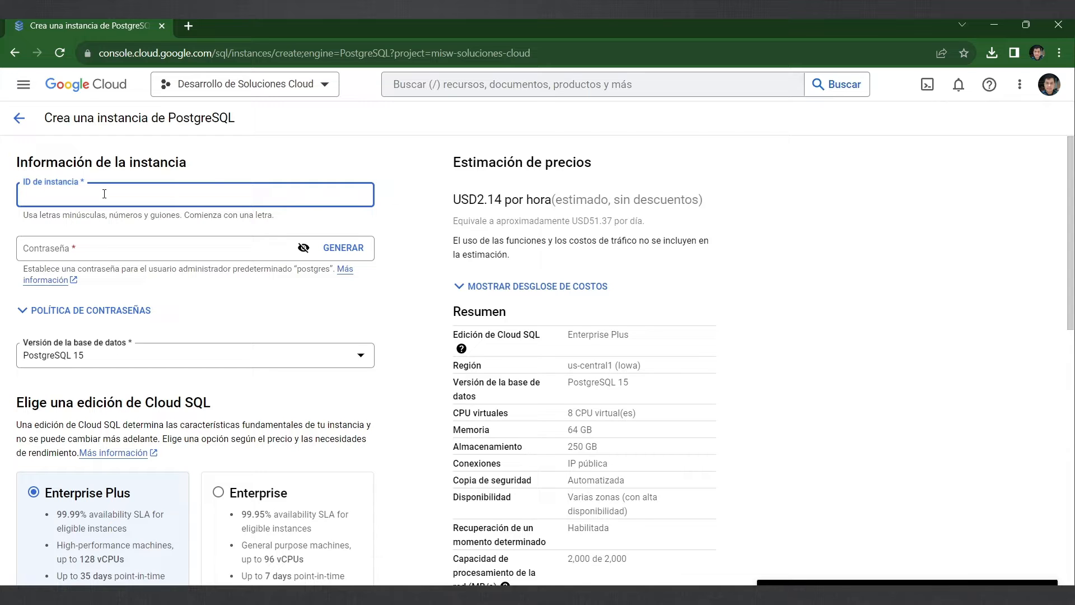
{"action": "type", "text": "instancia-de-db"}
{"action": "left_click", "coordinate": [335, 247]}
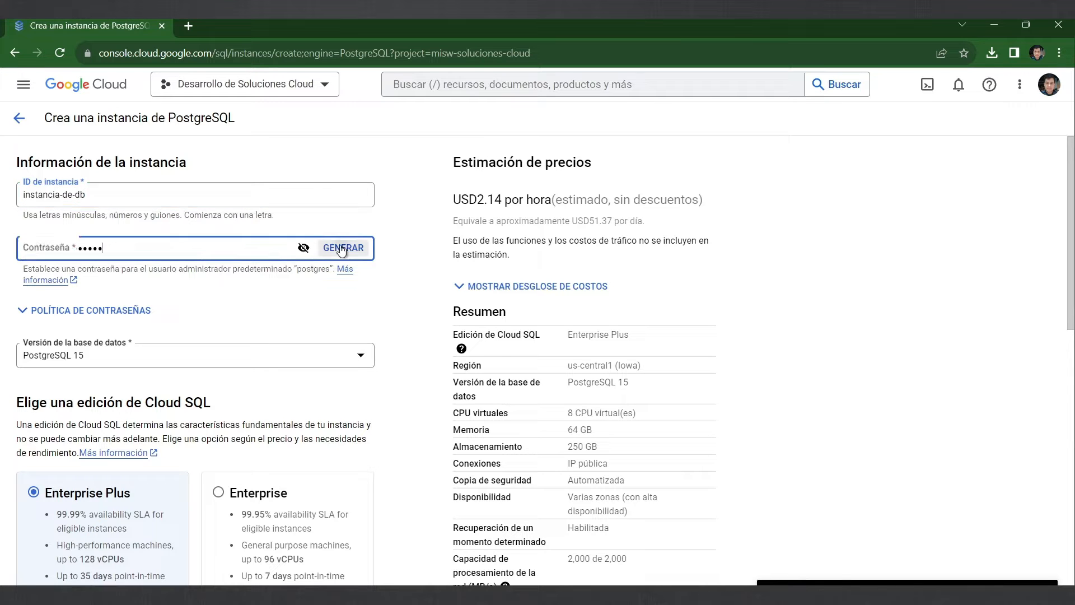
Step: Reveal the generated administrator password and select its full text for safekeeping
{"action": "left_click", "coordinate": [303, 247]}
{"action": "left_click_drag", "start_coordinate": [92, 248], "coordinate": [22, 248]}
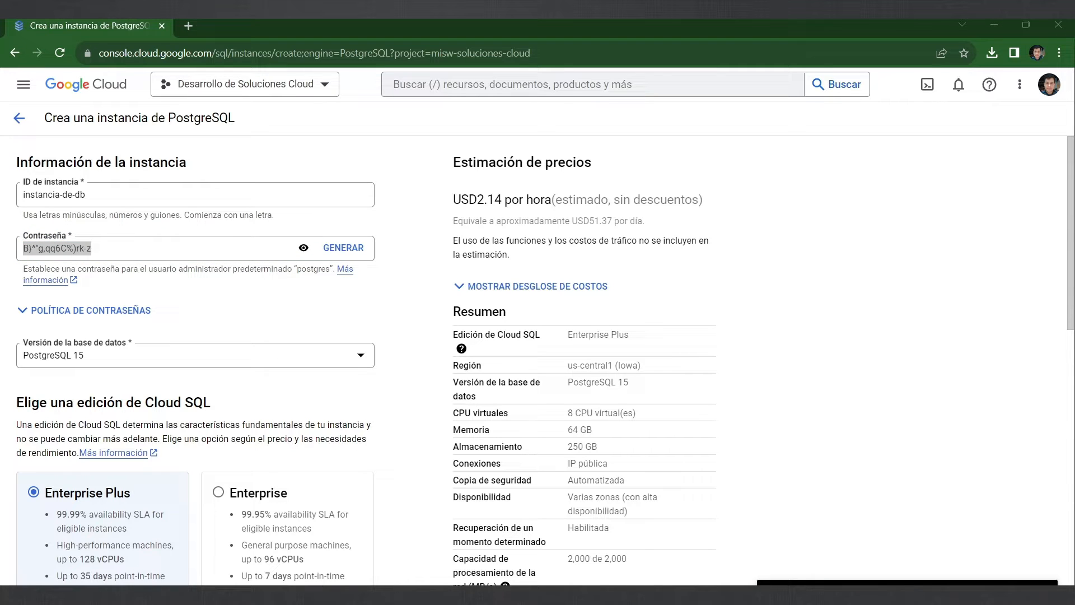
{"action": "key", "text": "alt+Tab"}
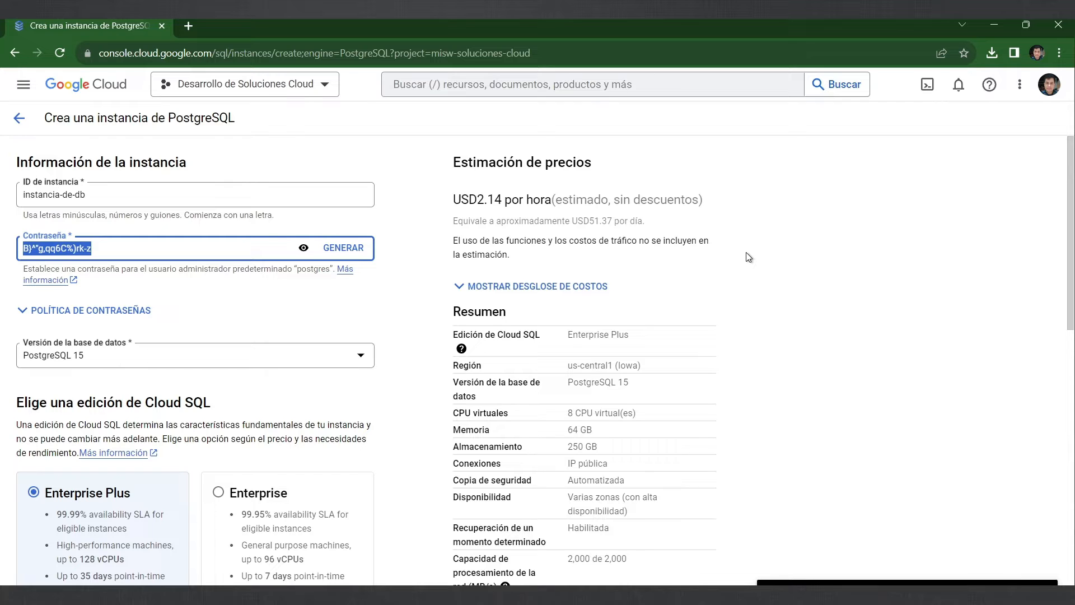
{"action": "left_click", "coordinate": [889, 296]}
Step: Choose the Enterprise edition of Cloud SQL and review its availability SLA
{"action": "scroll", "coordinate": [896, 309], "scroll_direction": "down", "scroll_amount": 1}
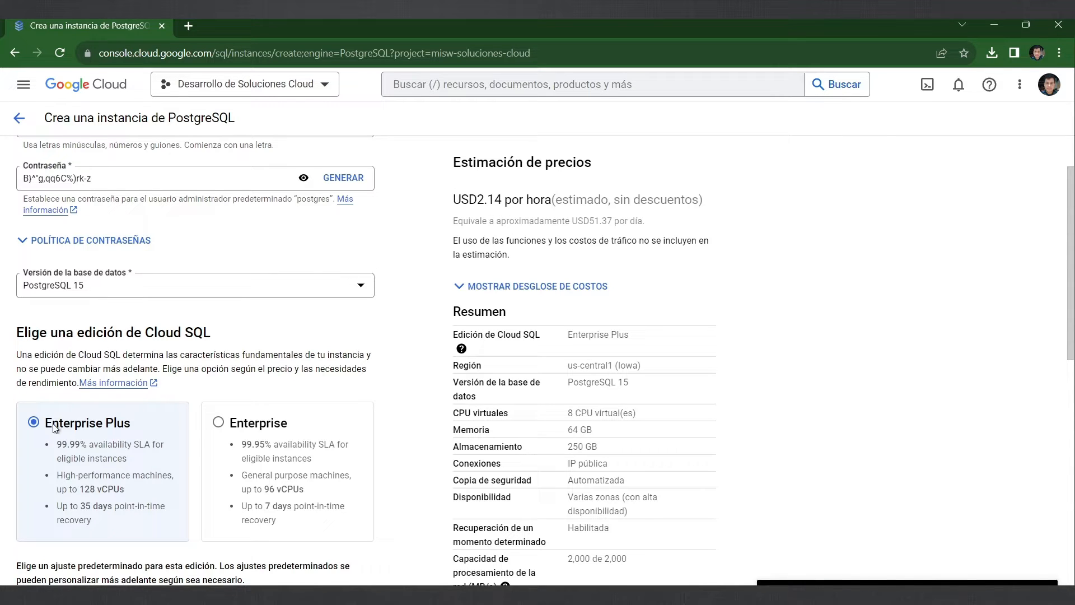
{"action": "left_click", "coordinate": [218, 424]}
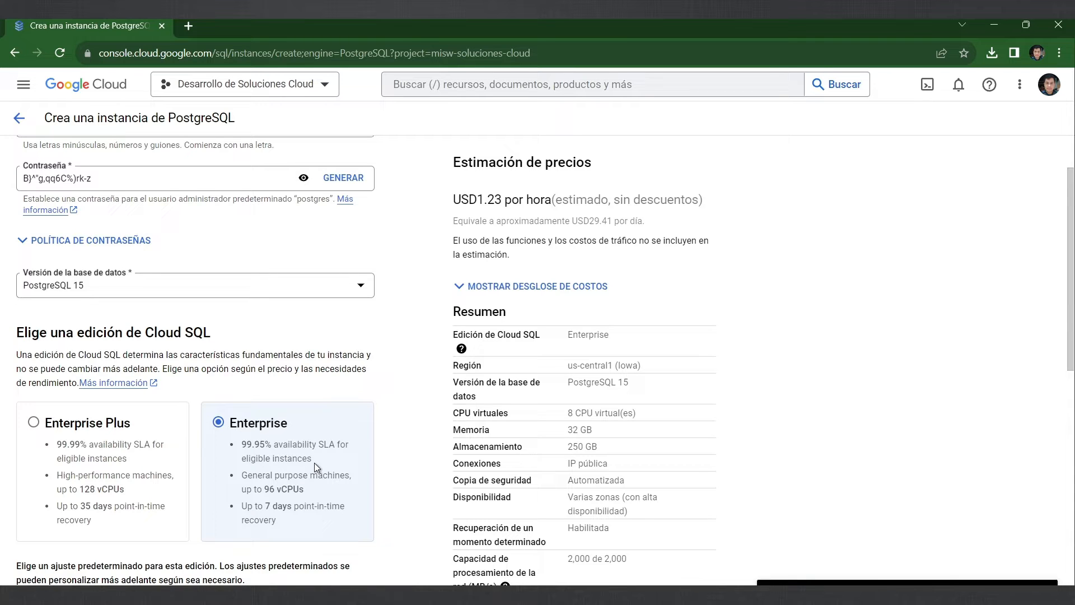
{"action": "left_click_drag", "start_coordinate": [314, 462], "coordinate": [243, 449]}
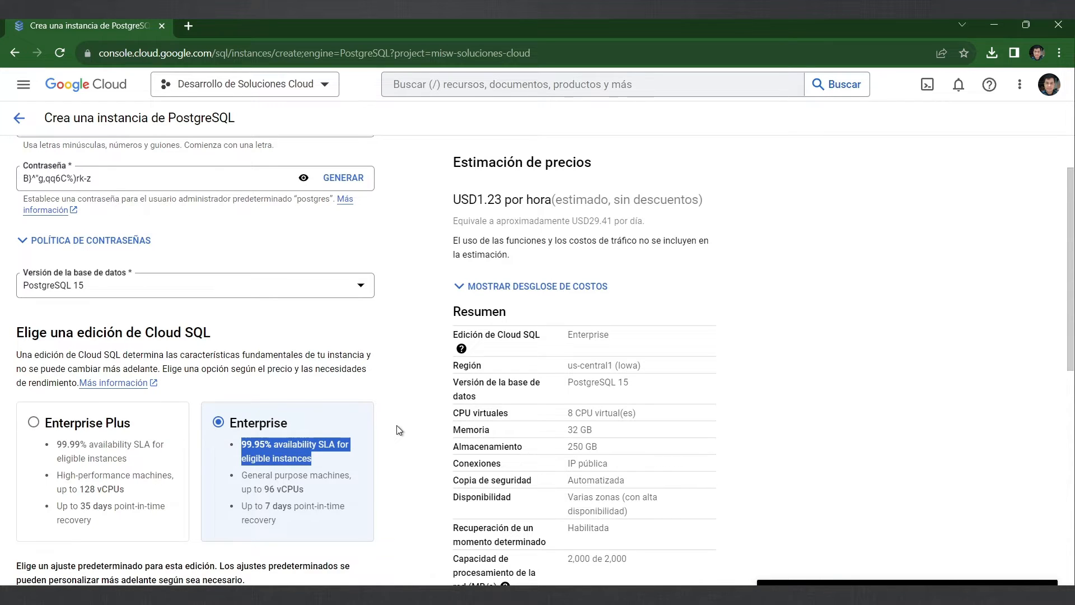
Step: Compare the point-in-time recovery of Enterprise Plus and Enterprise, keep Enterprise selected, and check its hourly price estimate
{"action": "scroll", "coordinate": [392, 425], "scroll_direction": "down", "scroll_amount": 1}
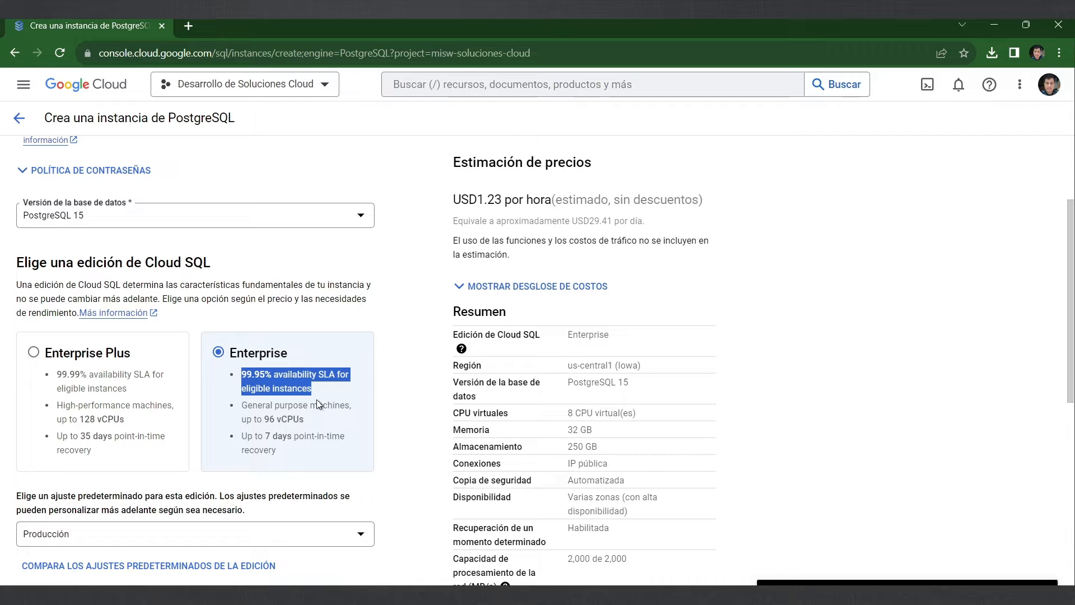
{"action": "scroll", "coordinate": [348, 374], "scroll_direction": "down", "scroll_amount": 1}
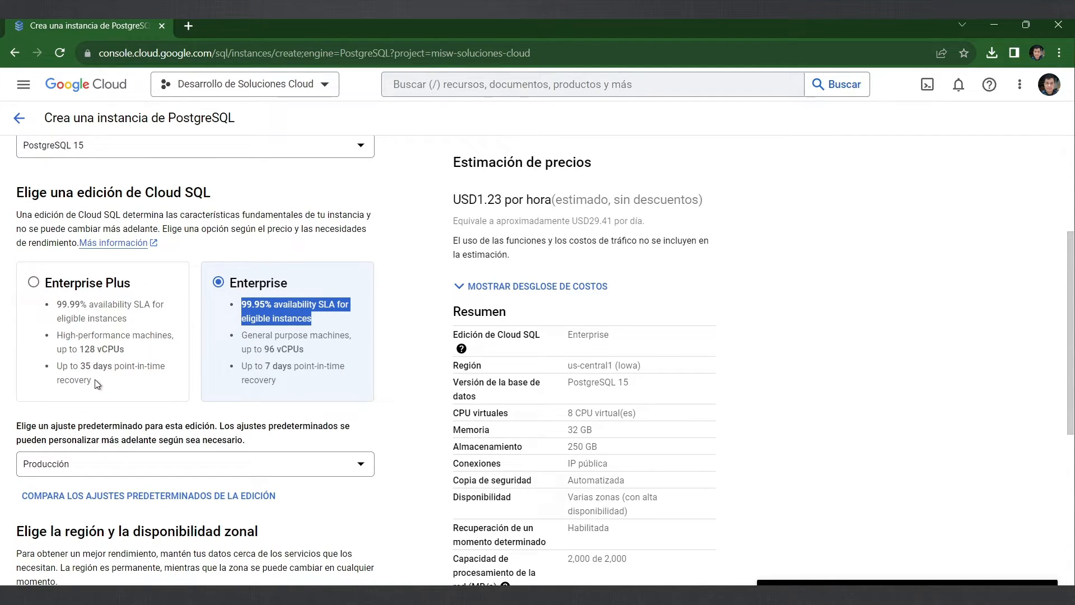
{"action": "mouse_move", "coordinate": [96, 379]}
{"action": "left_mouse_down"}
{"action": "mouse_move", "coordinate": [58, 365]}
{"action": "mouse_move", "coordinate": [88, 384]}
{"action": "left_mouse_up"}
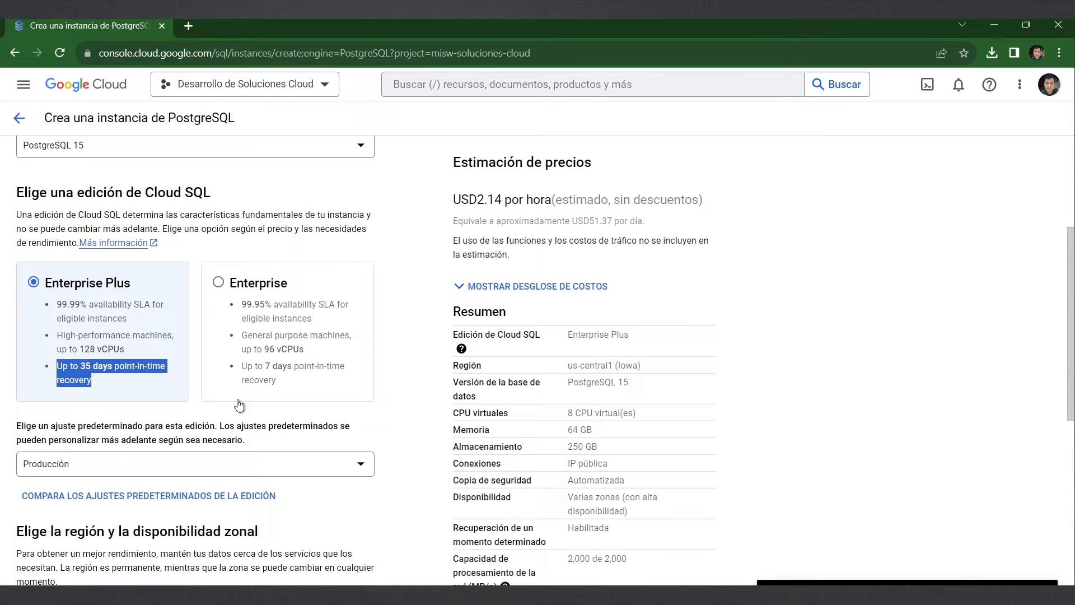
{"action": "left_click_drag", "start_coordinate": [273, 375], "coordinate": [245, 369]}
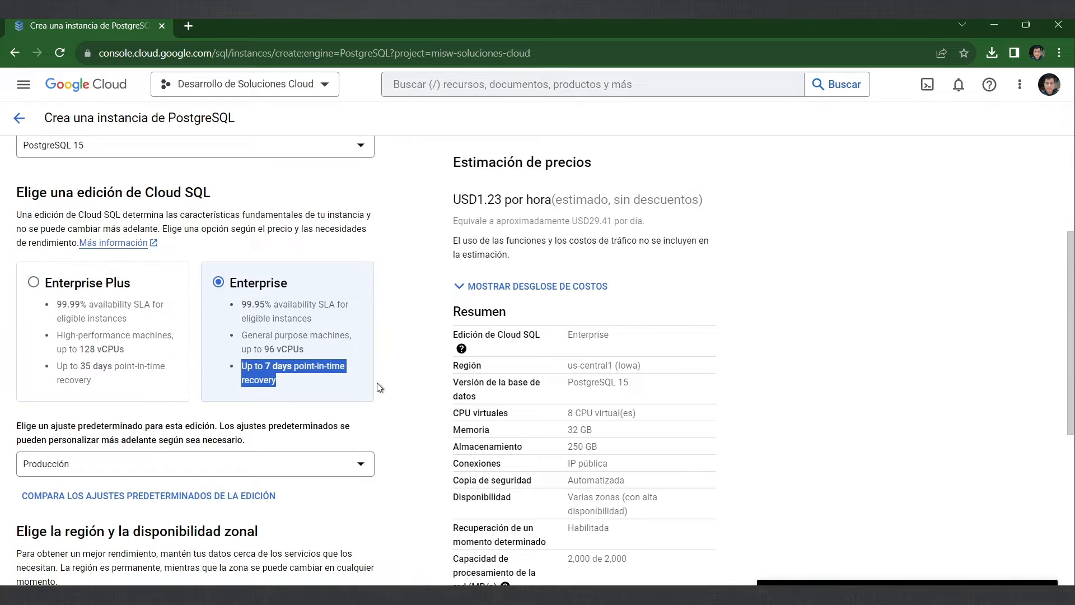
{"action": "left_click", "coordinate": [416, 382]}
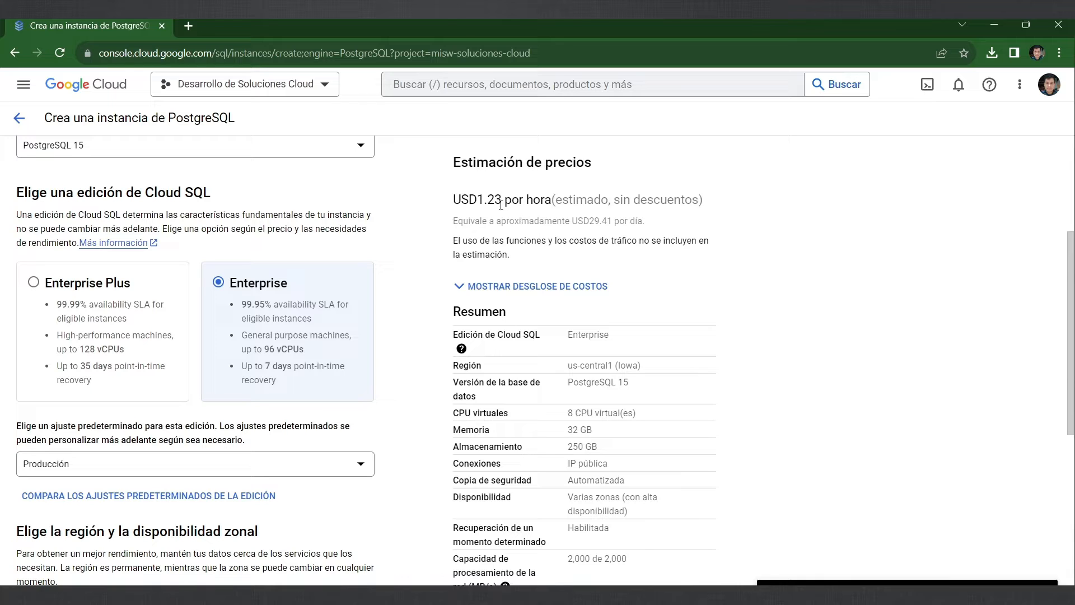
{"action": "left_click_drag", "start_coordinate": [503, 203], "coordinate": [478, 203]}
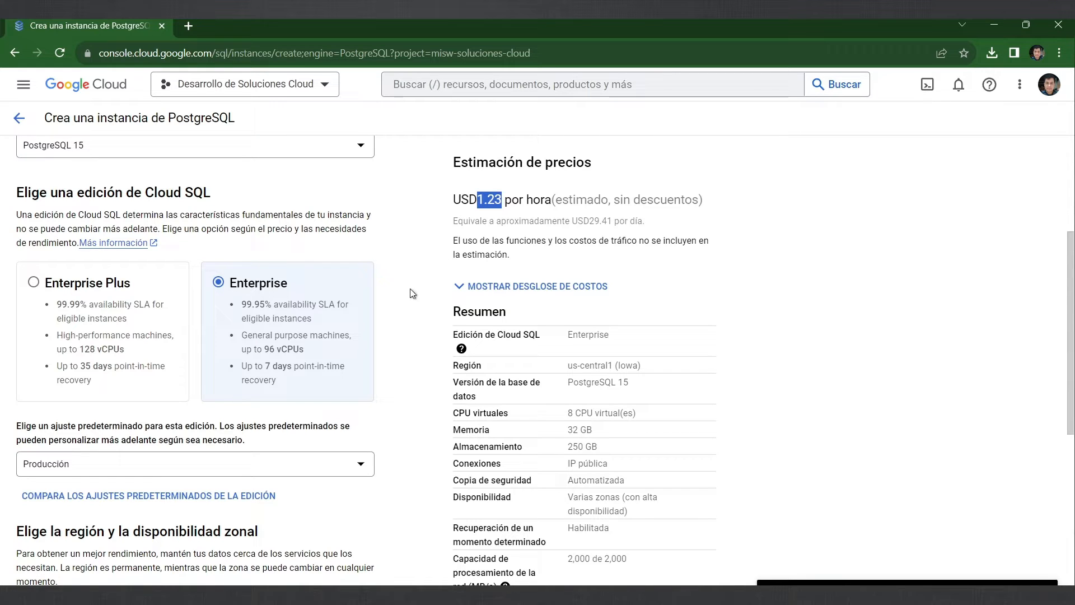
{"action": "left_click", "coordinate": [407, 373]}
Step: Apply the Zona de pruebas preset to the Enterprise edition and check its estimated daily price
{"action": "scroll", "coordinate": [404, 373], "scroll_direction": "down", "scroll_amount": 3}
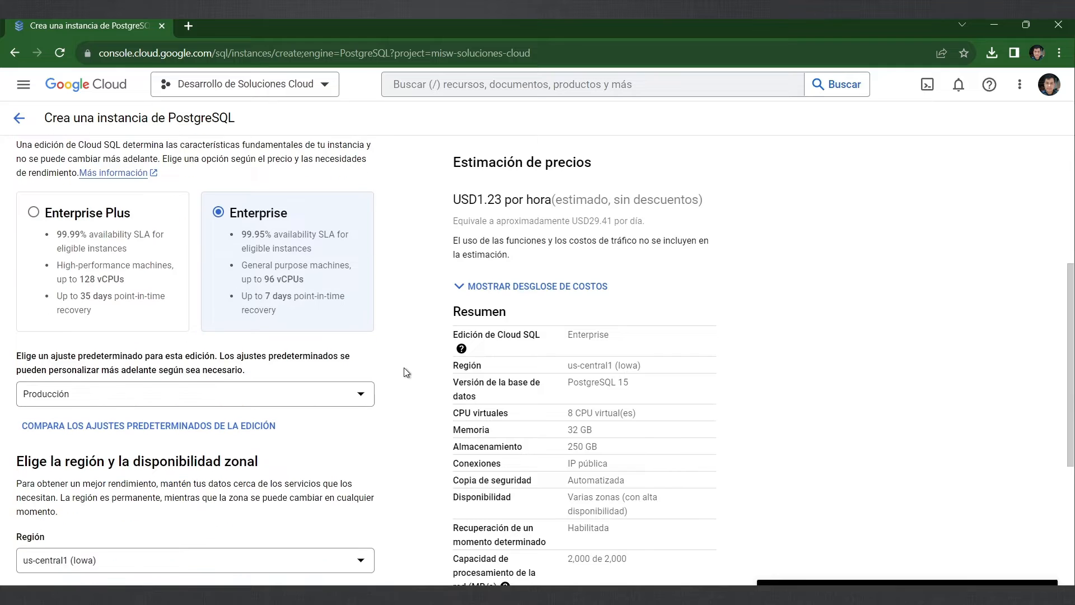
{"action": "scroll", "coordinate": [403, 372], "scroll_direction": "down", "scroll_amount": 1}
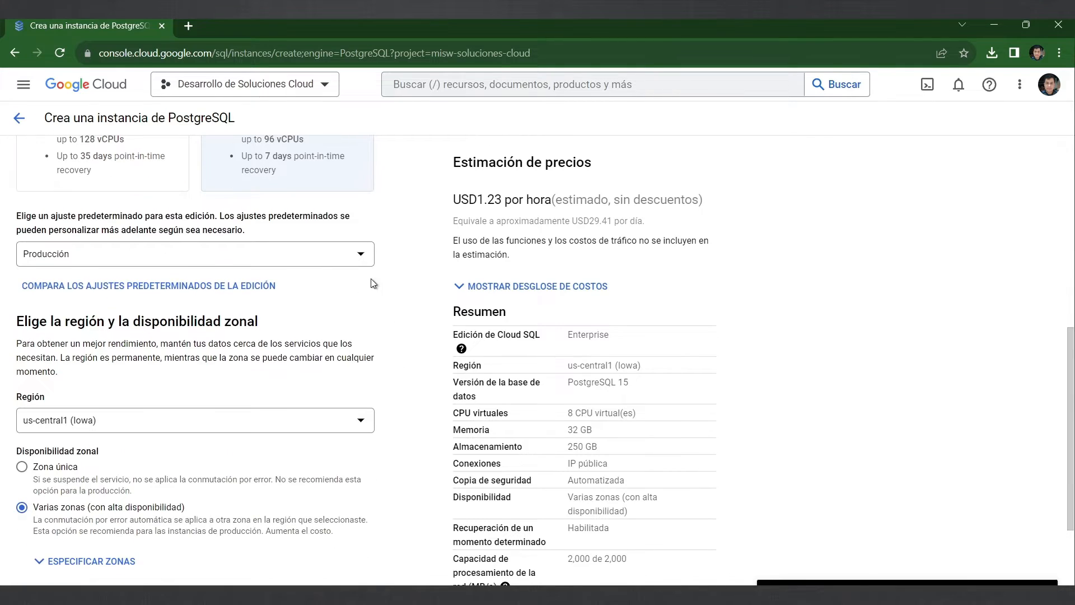
{"action": "left_click", "coordinate": [364, 255]}
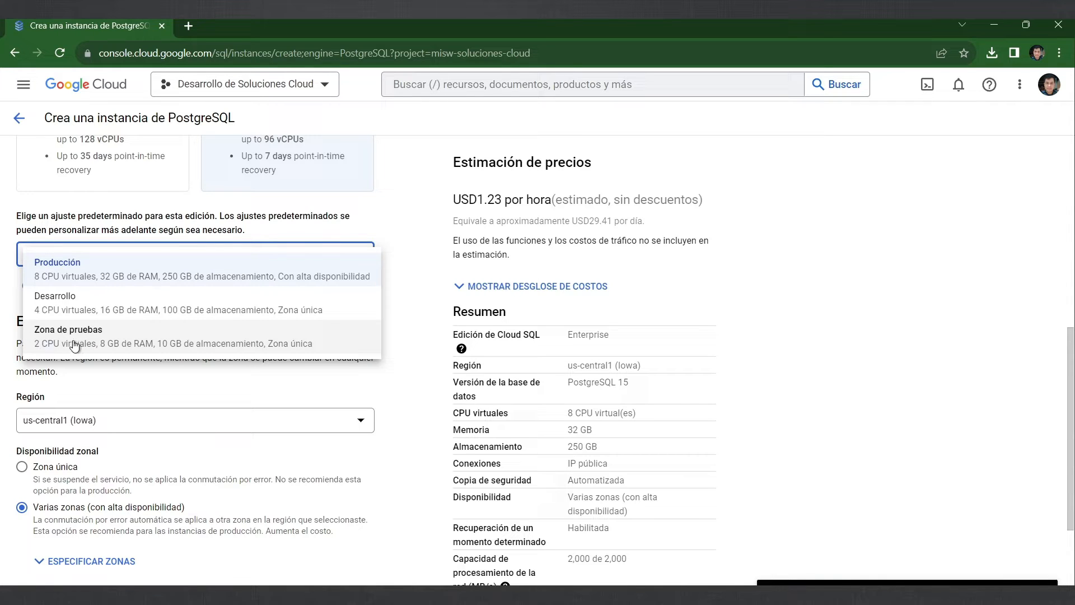
{"action": "left_click", "coordinate": [109, 345]}
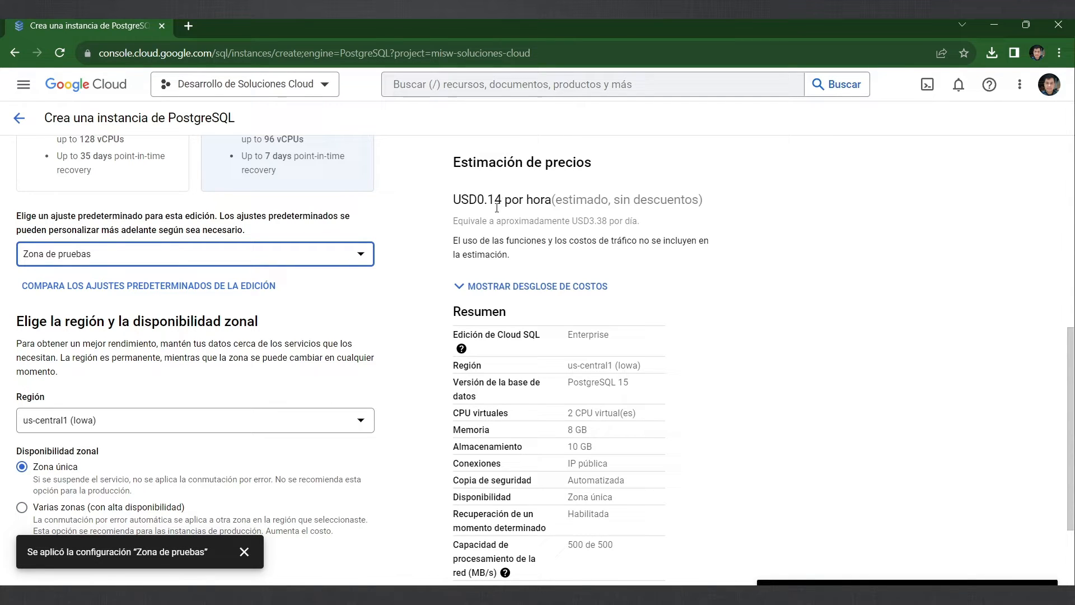
{"action": "left_click_drag", "start_coordinate": [589, 221], "coordinate": [612, 222]}
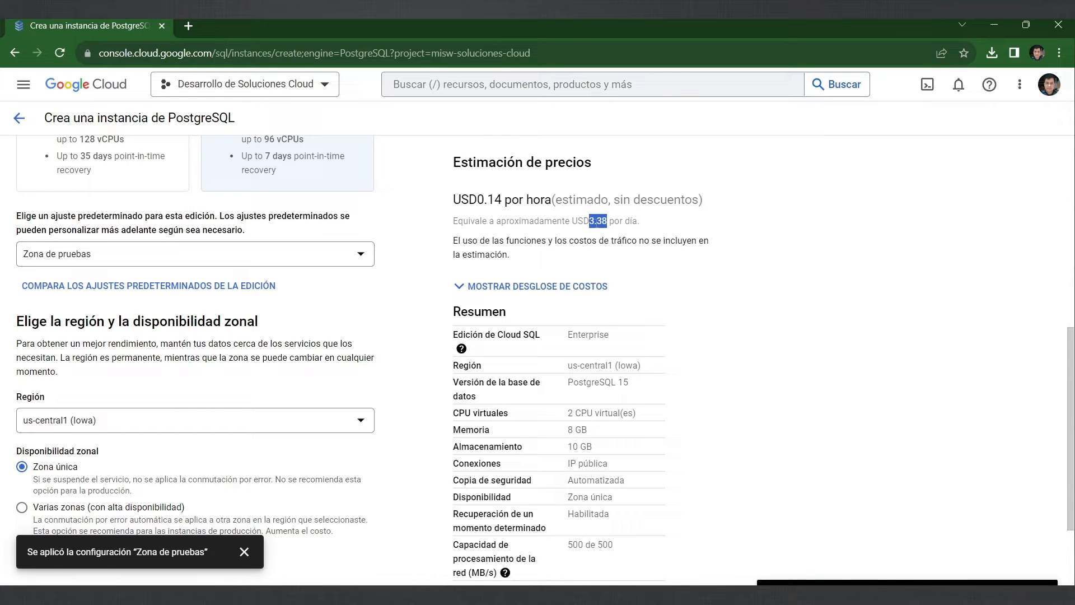
Step: Apply the Producción preset to compare its daily price, and return to the Zona de pruebas preset
{"action": "left_click", "coordinate": [244, 257]}
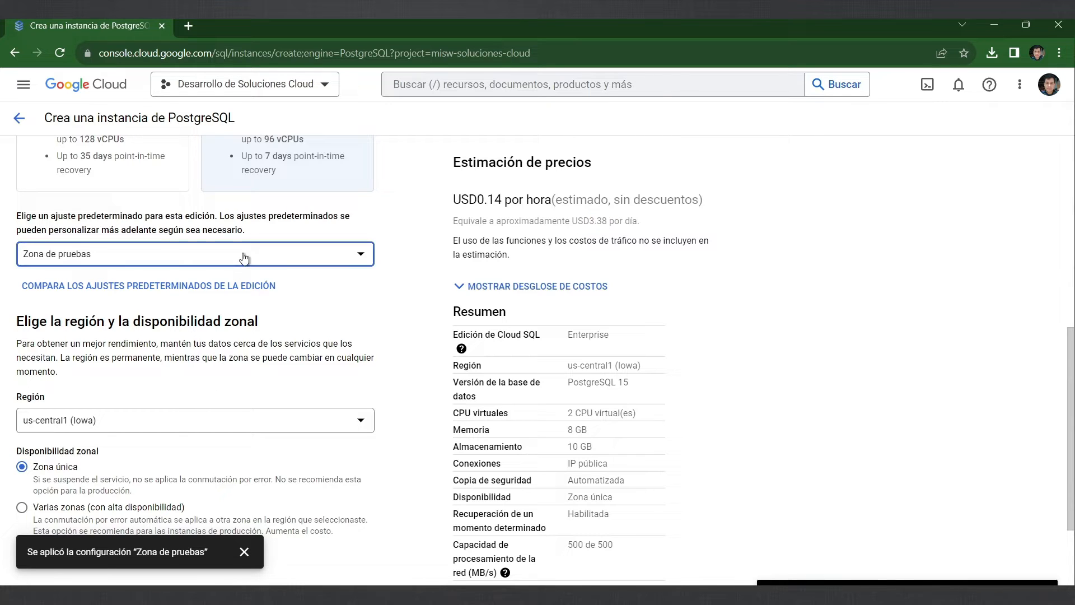
{"action": "left_click", "coordinate": [244, 256]}
{"action": "left_click", "coordinate": [229, 280]}
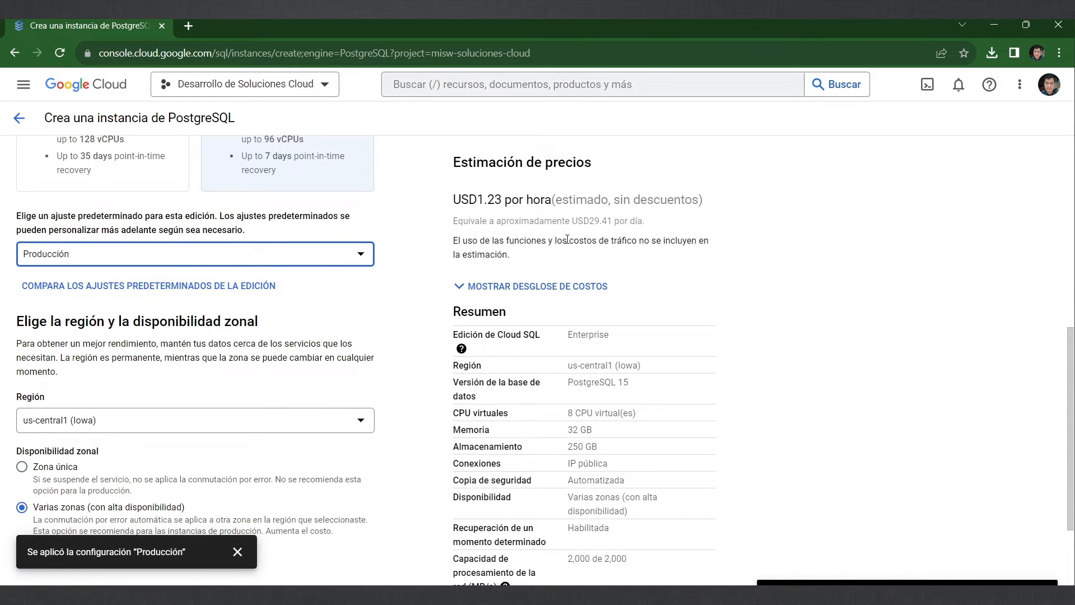
{"action": "left_click_drag", "start_coordinate": [589, 221], "coordinate": [613, 221]}
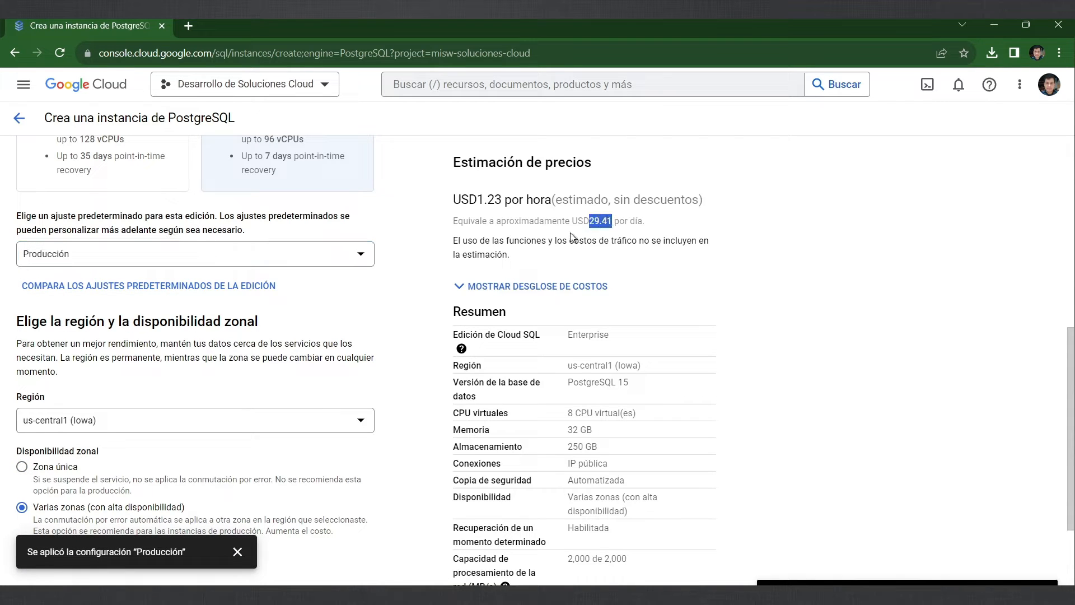
{"action": "left_click", "coordinate": [237, 260]}
{"action": "left_click", "coordinate": [149, 342]}
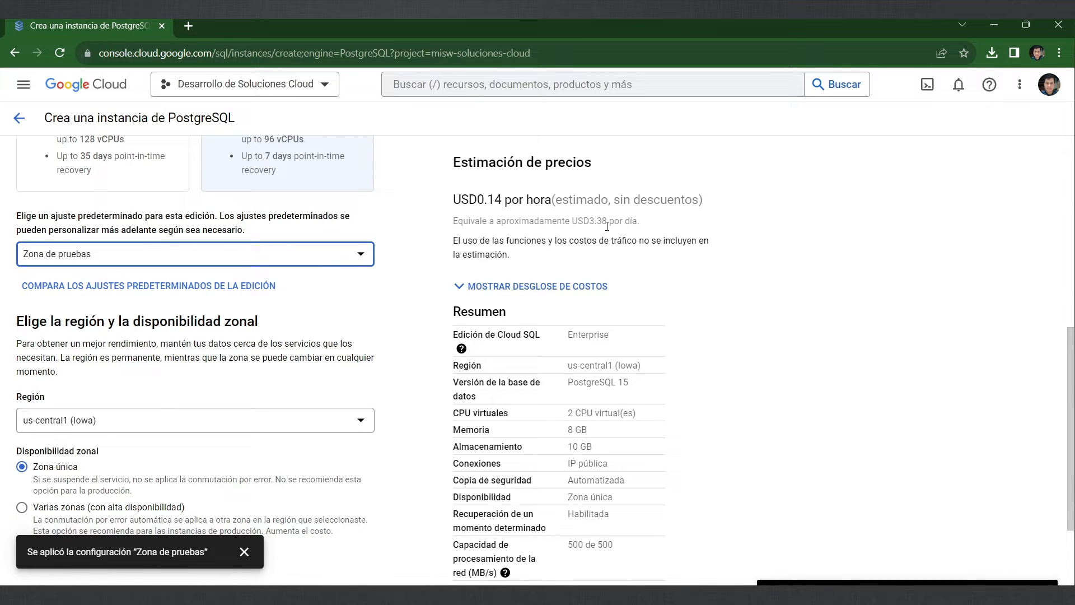
Step: Look through the available regions, keeping us-central1 (Iowa) as the instance's region
{"action": "scroll", "coordinate": [357, 446], "scroll_direction": "down", "scroll_amount": 1}
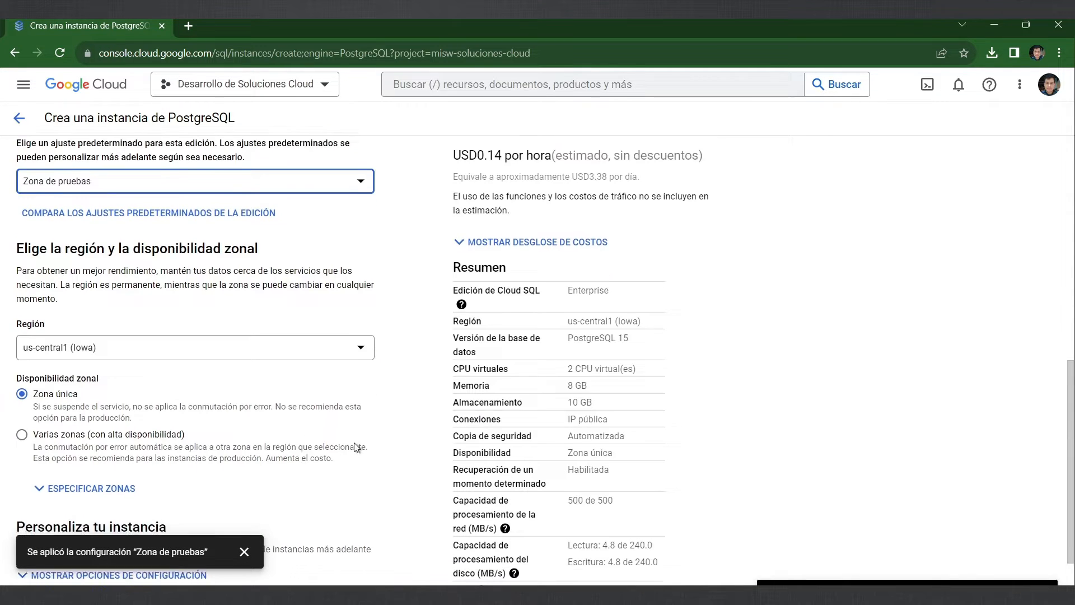
{"action": "scroll", "coordinate": [356, 447], "scroll_direction": "down", "scroll_amount": 1}
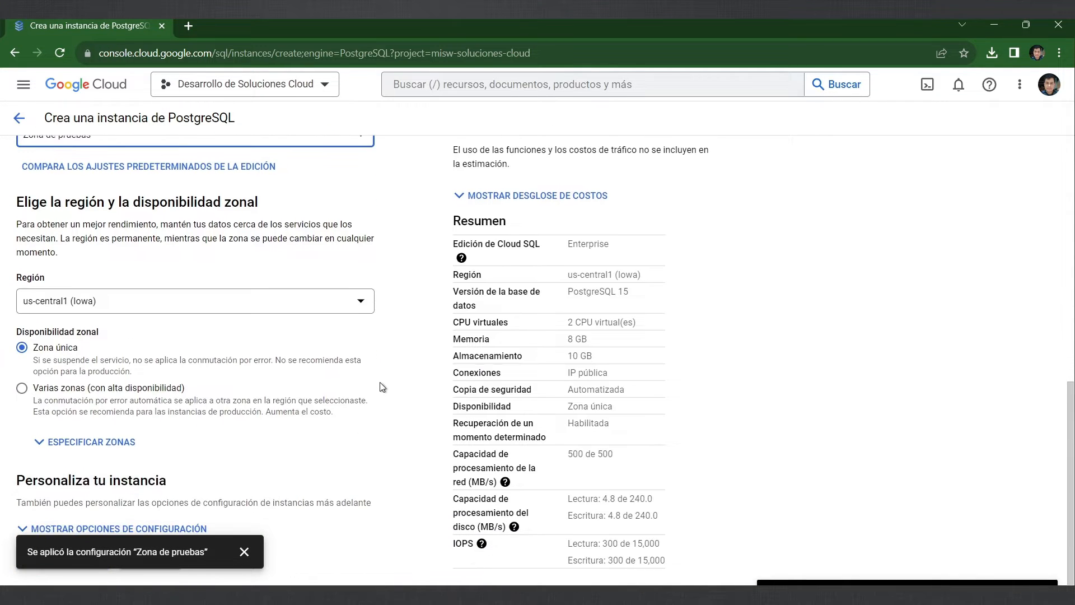
{"action": "left_click", "coordinate": [62, 308]}
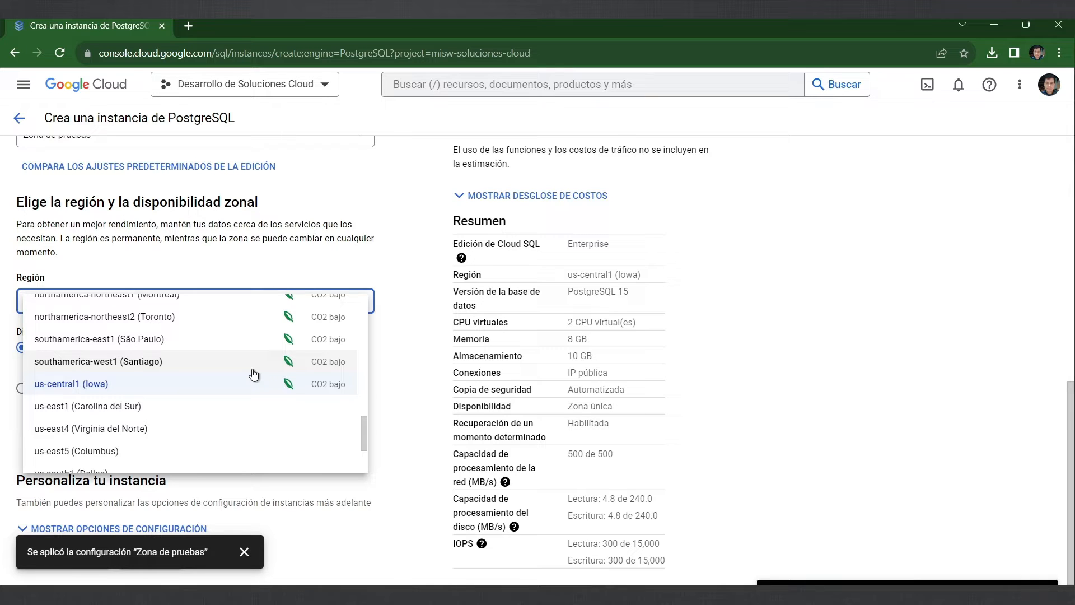
{"action": "left_click", "coordinate": [428, 368]}
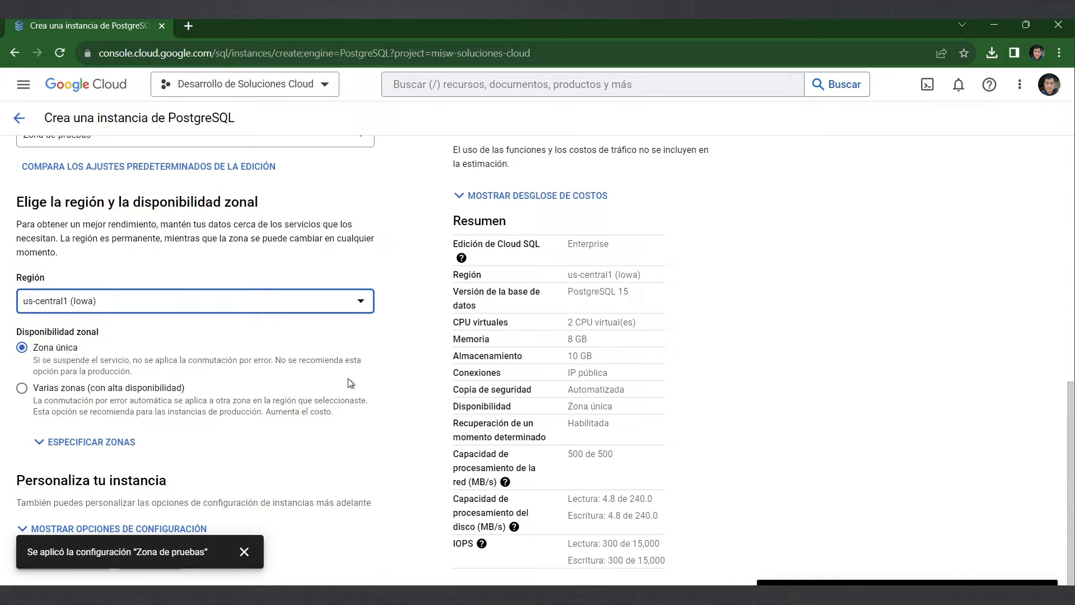
Step: Specify us-central1-a as the primary zone for the single-zone instance and dismiss the preset notification
{"action": "left_click", "coordinate": [130, 443]}
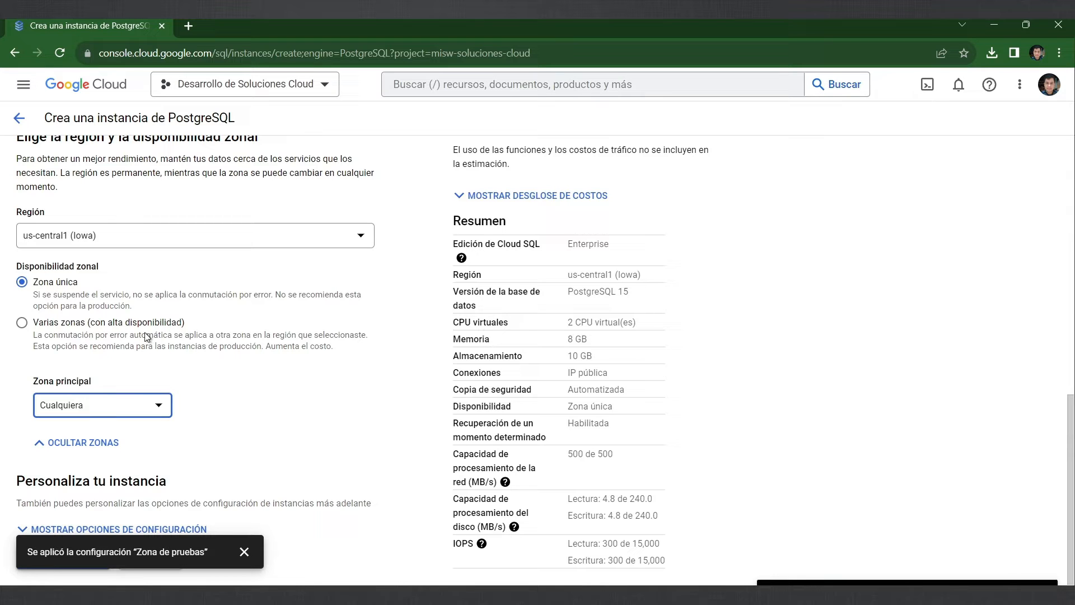
{"action": "left_click", "coordinate": [145, 408]}
{"action": "left_click", "coordinate": [319, 417]}
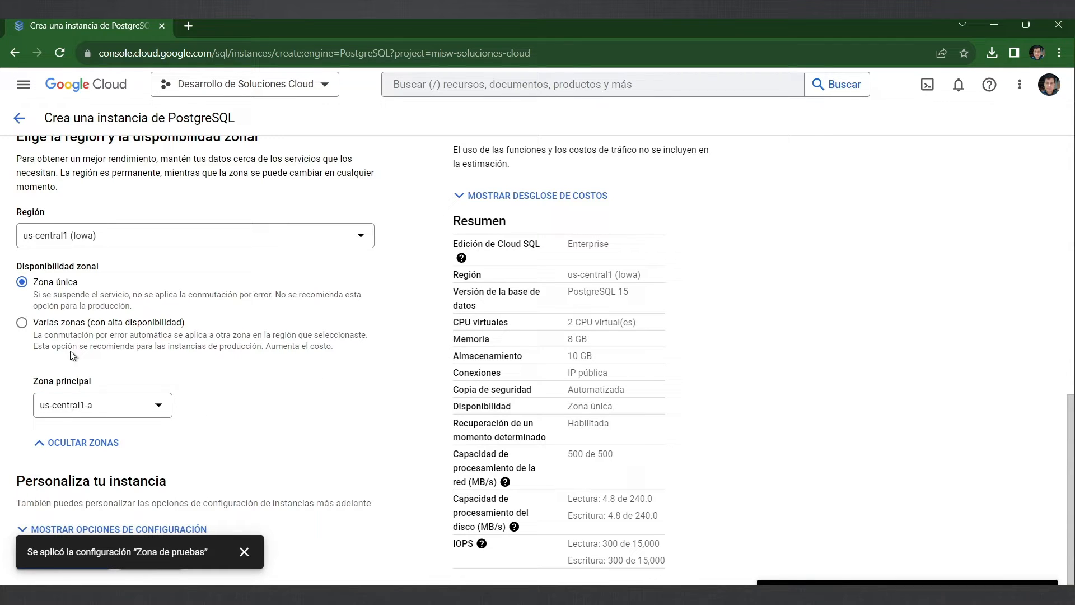
{"action": "left_click", "coordinate": [244, 552]}
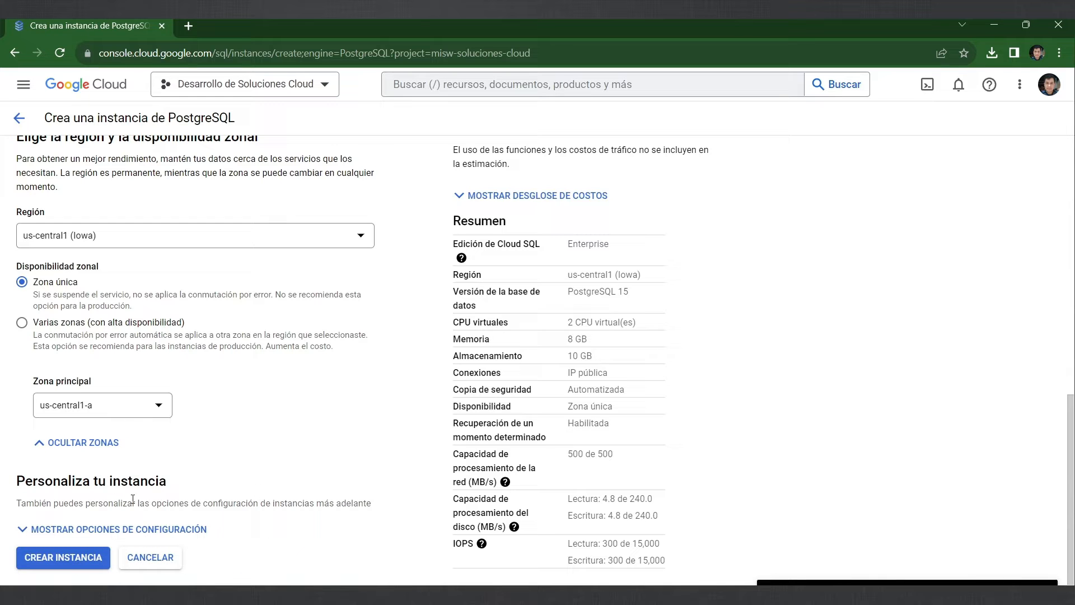
Step: Customize the instance's machine configuration to a dedicated core with 1 vCPU and 3.75 GB of memory
{"action": "left_click", "coordinate": [173, 529]}
{"action": "scroll", "coordinate": [307, 348], "scroll_direction": "down", "scroll_amount": 4}
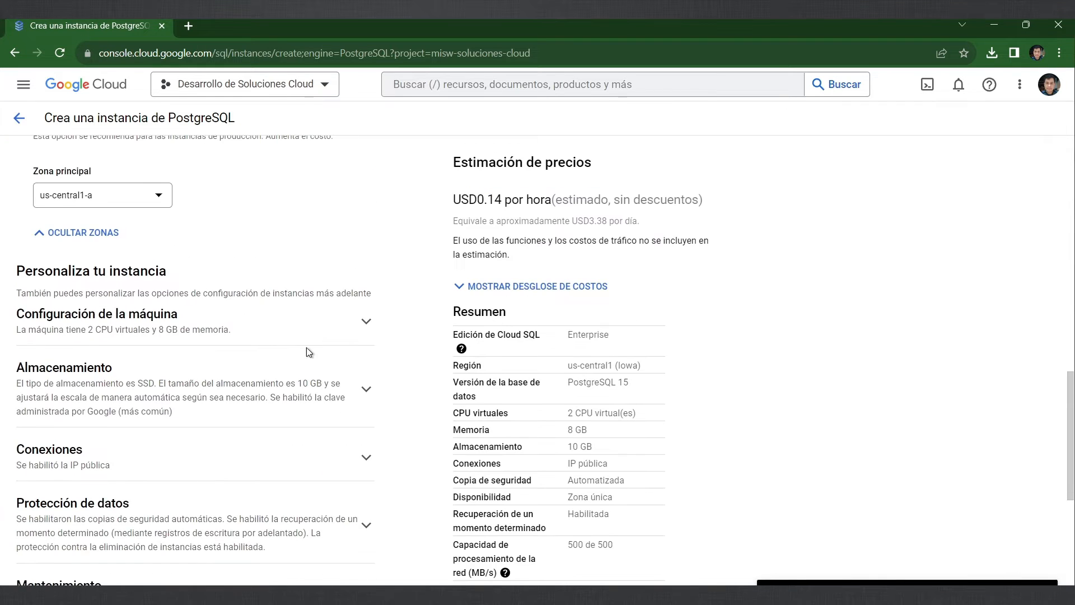
{"action": "scroll", "coordinate": [310, 347], "scroll_direction": "down", "scroll_amount": 1}
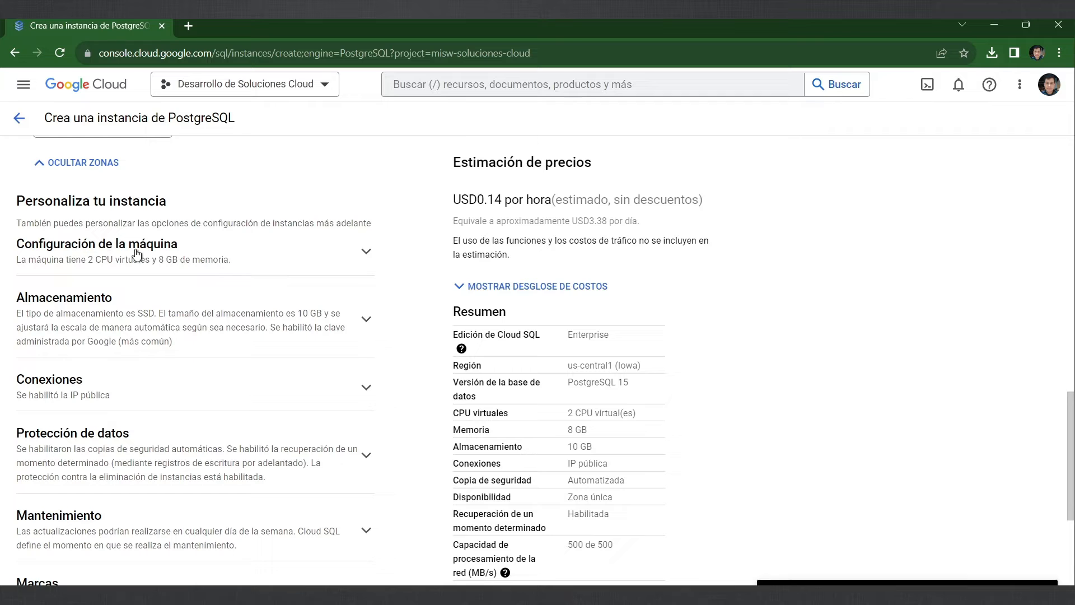
{"action": "scroll", "coordinate": [333, 235], "scroll_direction": "down", "scroll_amount": 1}
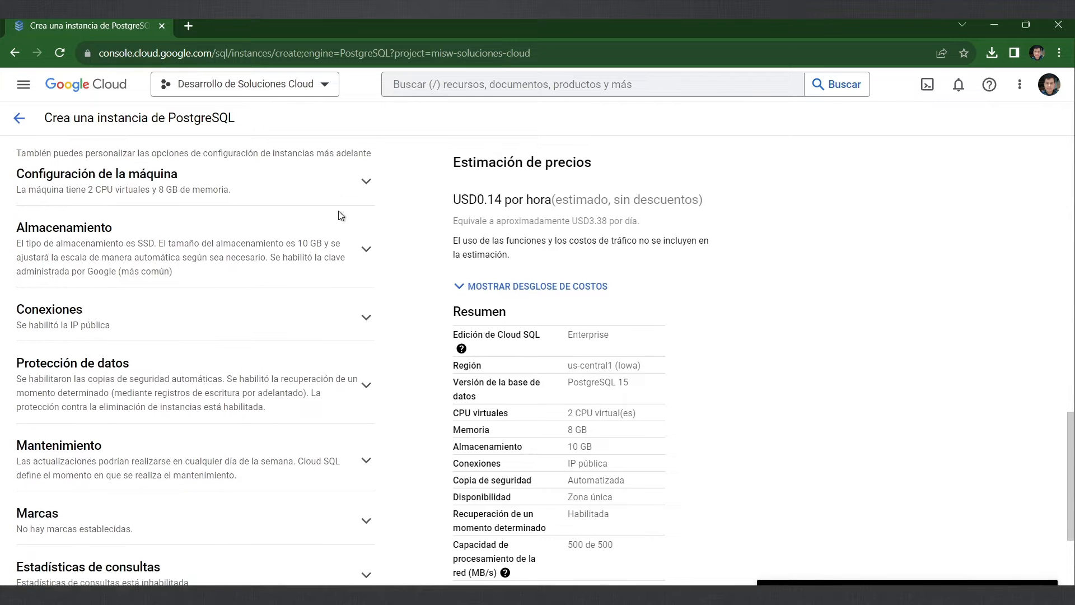
{"action": "left_click", "coordinate": [367, 185]}
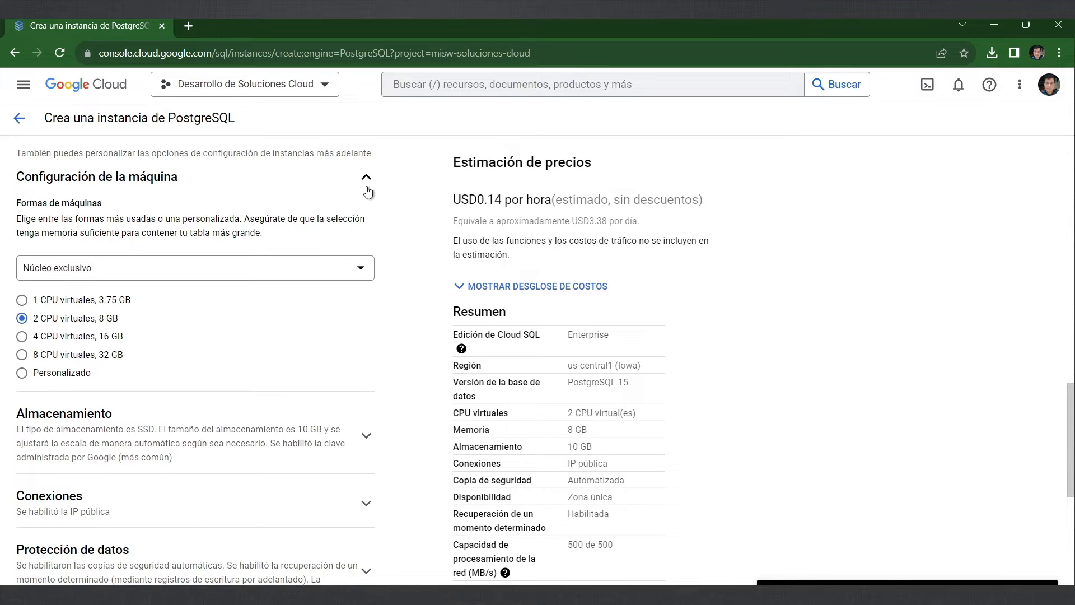
{"action": "left_click", "coordinate": [22, 301]}
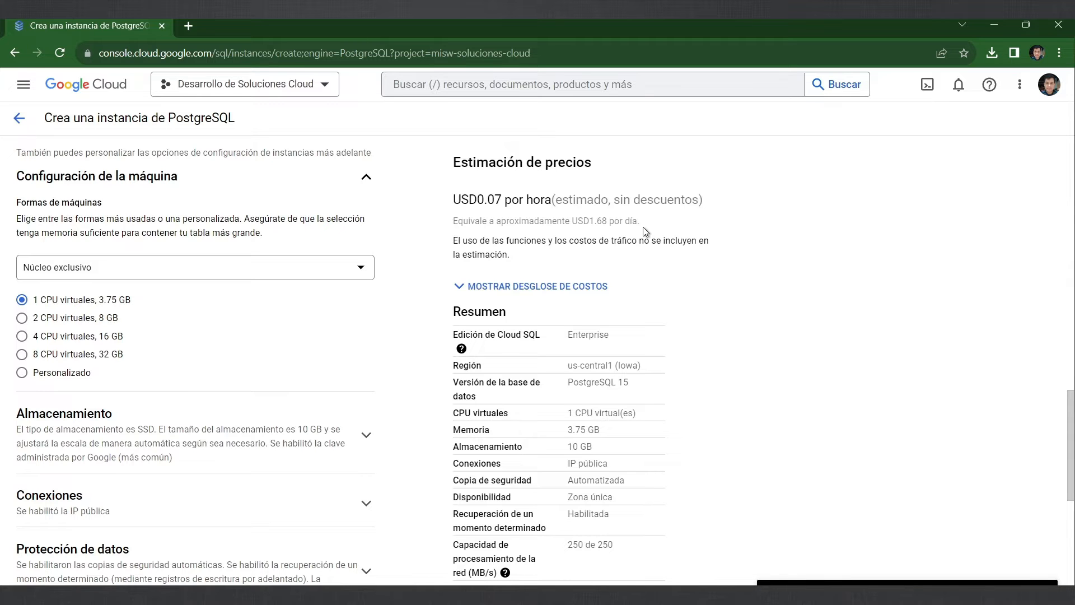
{"action": "scroll", "coordinate": [263, 487], "scroll_direction": "down", "scroll_amount": 6}
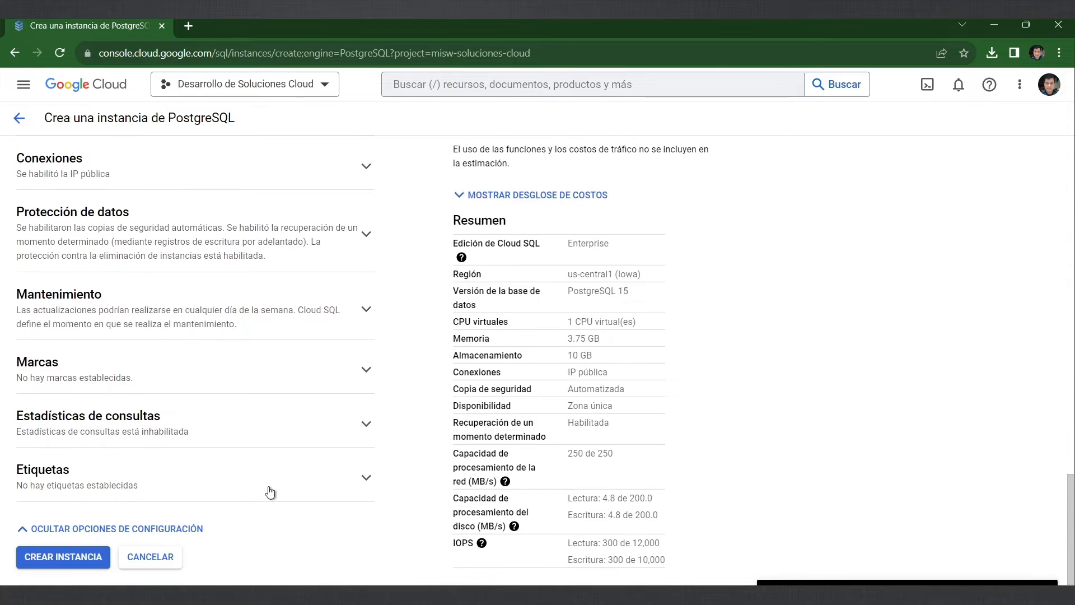
Step: Check the storage options, keeping SSD with 10 GB, and create the PostgreSQL instance
{"action": "scroll", "coordinate": [269, 490], "scroll_direction": "up", "scroll_amount": 3}
{"action": "scroll", "coordinate": [269, 495], "scroll_direction": "down", "scroll_amount": 3}
{"action": "scroll", "coordinate": [367, 316], "scroll_direction": "up", "scroll_amount": 2}
{"action": "left_click", "coordinate": [369, 171]}
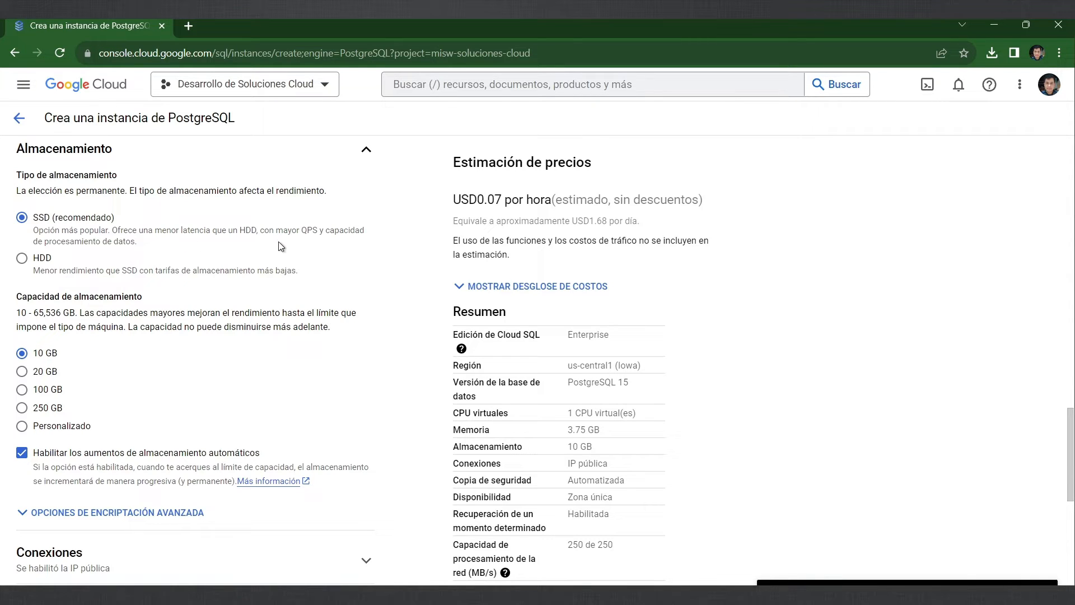
{"action": "scroll", "coordinate": [355, 448], "scroll_direction": "down", "scroll_amount": 7}
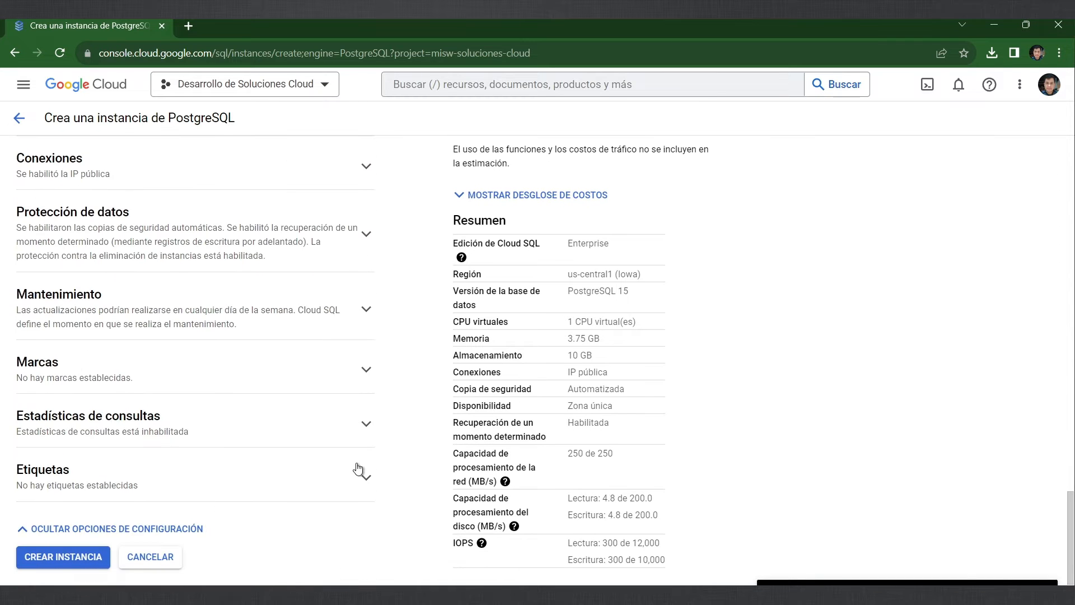
{"action": "left_click", "coordinate": [78, 560]}
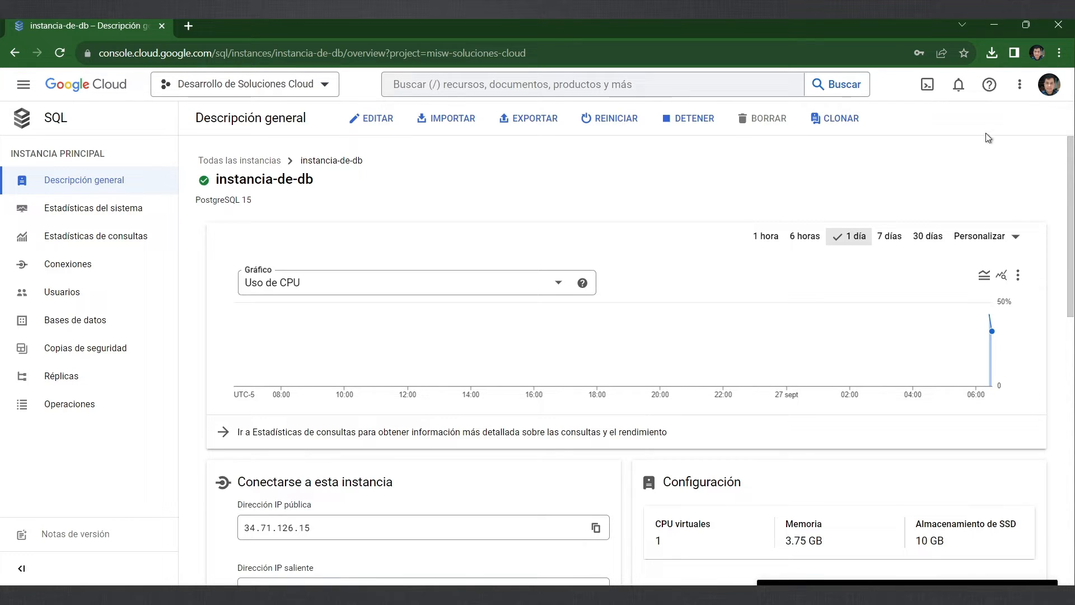
Step: Check the console notifications and the name of the newly created instance on its overview page
{"action": "left_click", "coordinate": [958, 85]}
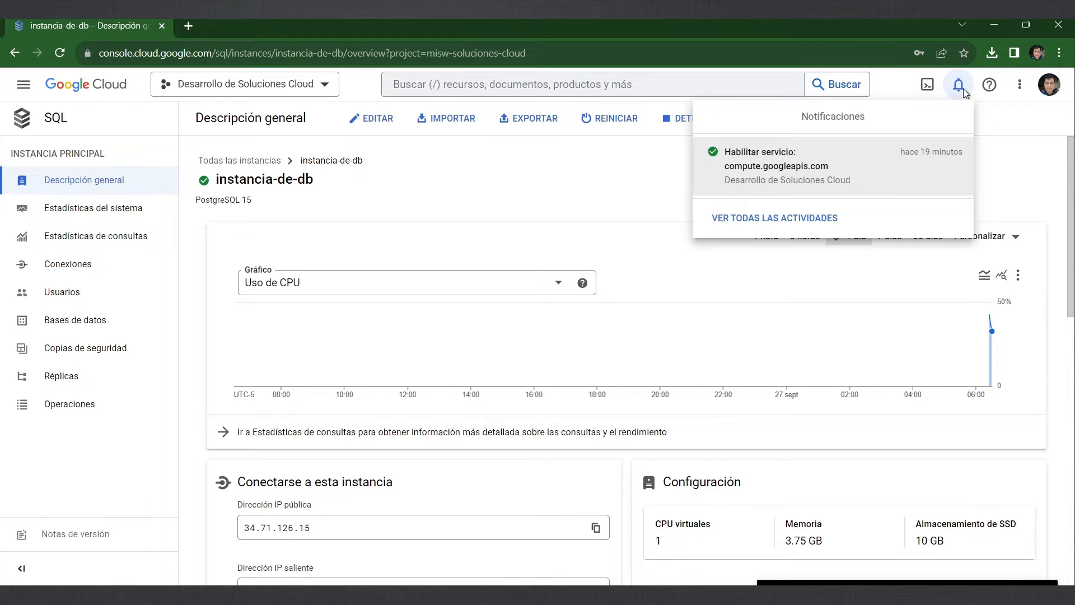
{"action": "left_click", "coordinate": [959, 85]}
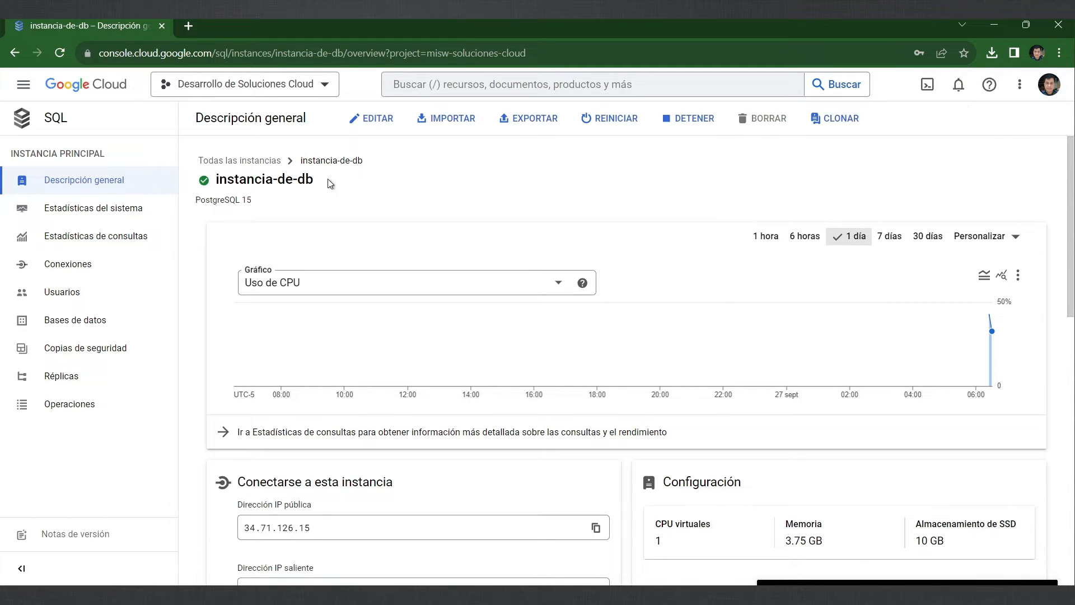
{"action": "left_click_drag", "start_coordinate": [330, 182], "coordinate": [211, 184]}
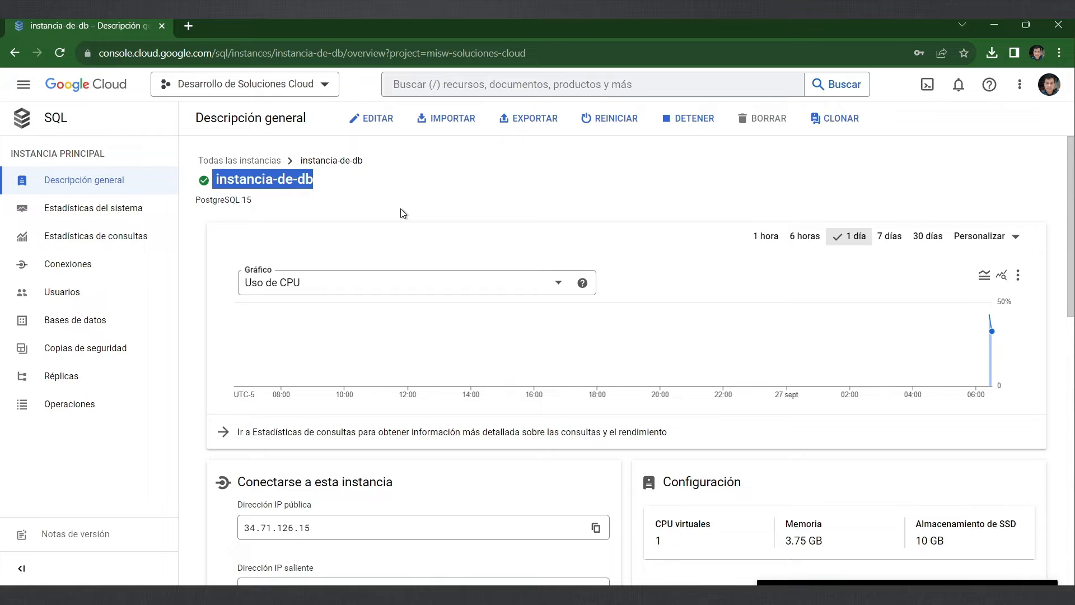
Step: Create a database named mi-db in the instancia-de-db instance
{"action": "left_click", "coordinate": [80, 322]}
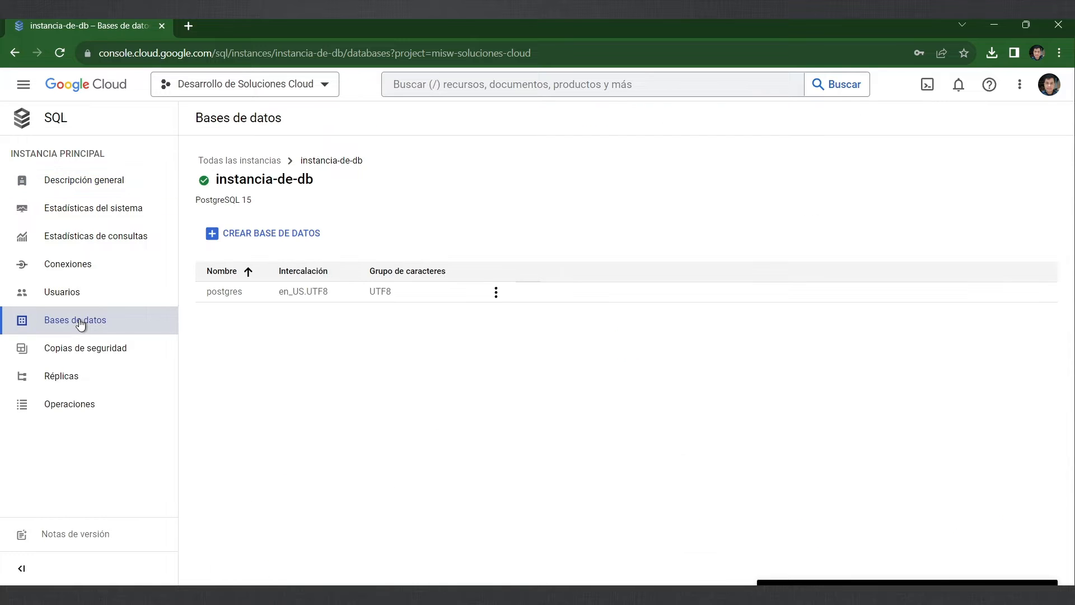
{"action": "left_click", "coordinate": [279, 238]}
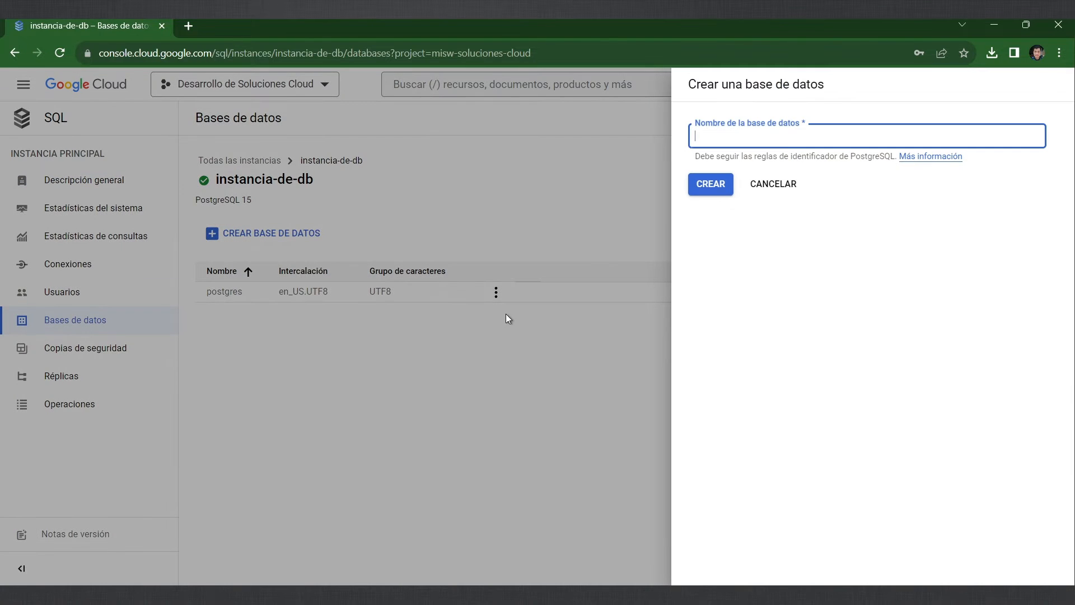
{"action": "type", "text": "mi-db"}
{"action": "left_click", "coordinate": [720, 190]}
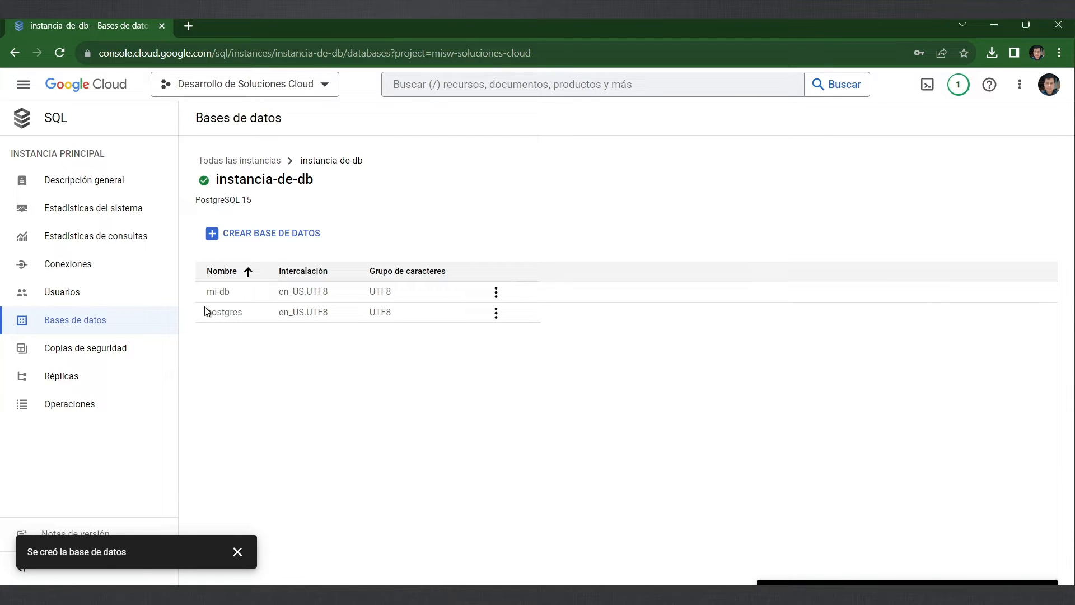
Step: Check the actions available for the mi-db database and dismiss them without choosing one
{"action": "left_click_drag", "start_coordinate": [207, 298], "coordinate": [241, 291]}
{"action": "left_click", "coordinate": [499, 293]}
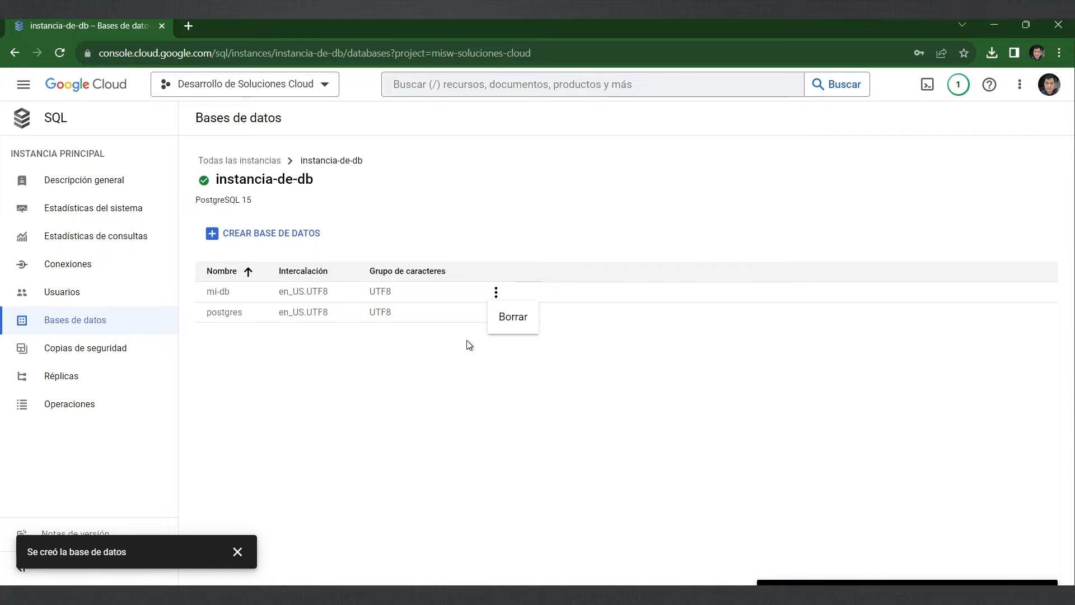
{"action": "left_click", "coordinate": [462, 395]}
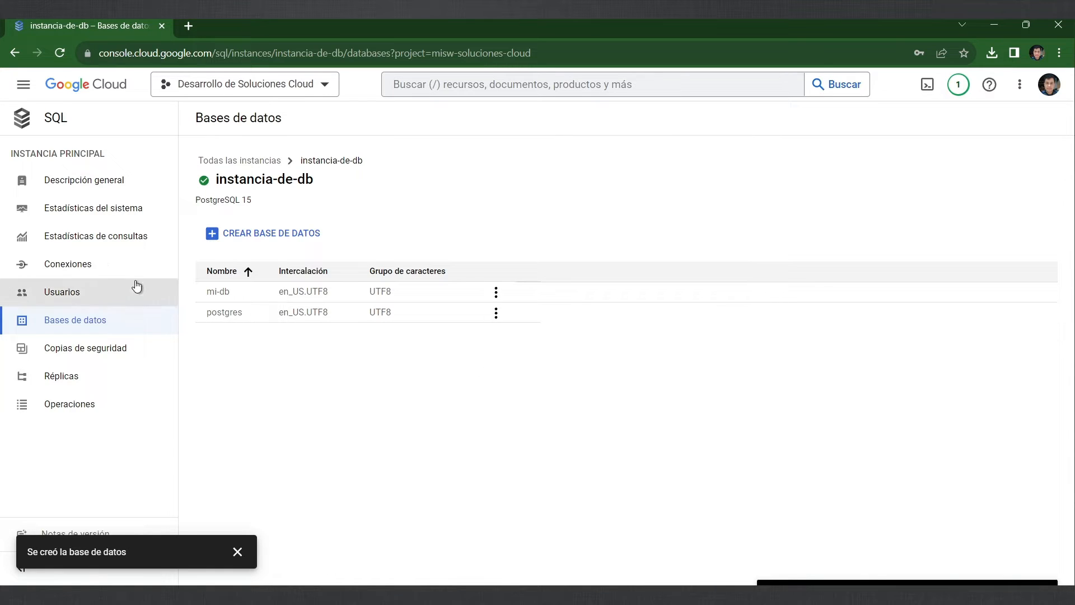
Step: Examine the data protection settings in the instance's edit form, including automatic backups, point-in-time recovery and deletion protection
{"action": "left_click", "coordinate": [87, 181]}
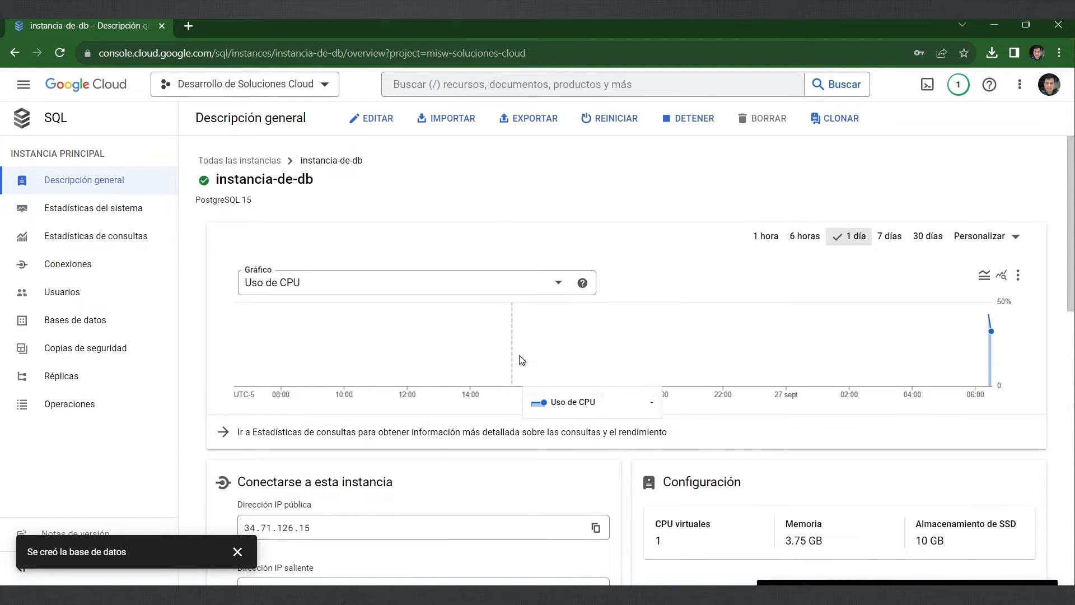
{"action": "left_click", "coordinate": [374, 133]}
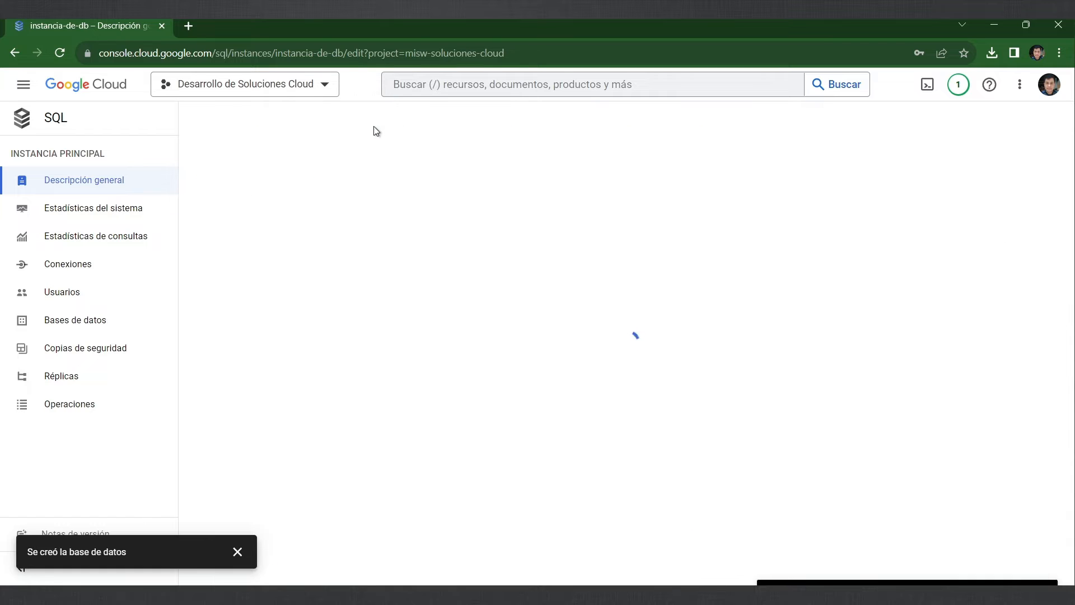
{"action": "scroll", "coordinate": [495, 254], "scroll_direction": "down", "scroll_amount": 10}
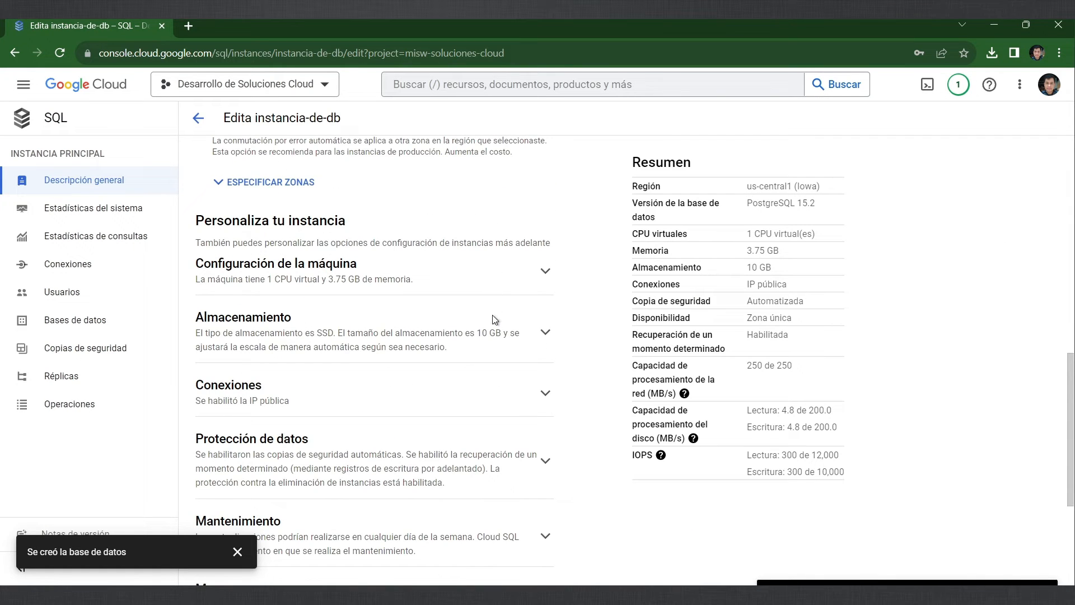
{"action": "scroll", "coordinate": [495, 320], "scroll_direction": "down", "scroll_amount": 2}
{"action": "left_click", "coordinate": [475, 325]}
{"action": "scroll", "coordinate": [480, 327], "scroll_direction": "down", "scroll_amount": 2}
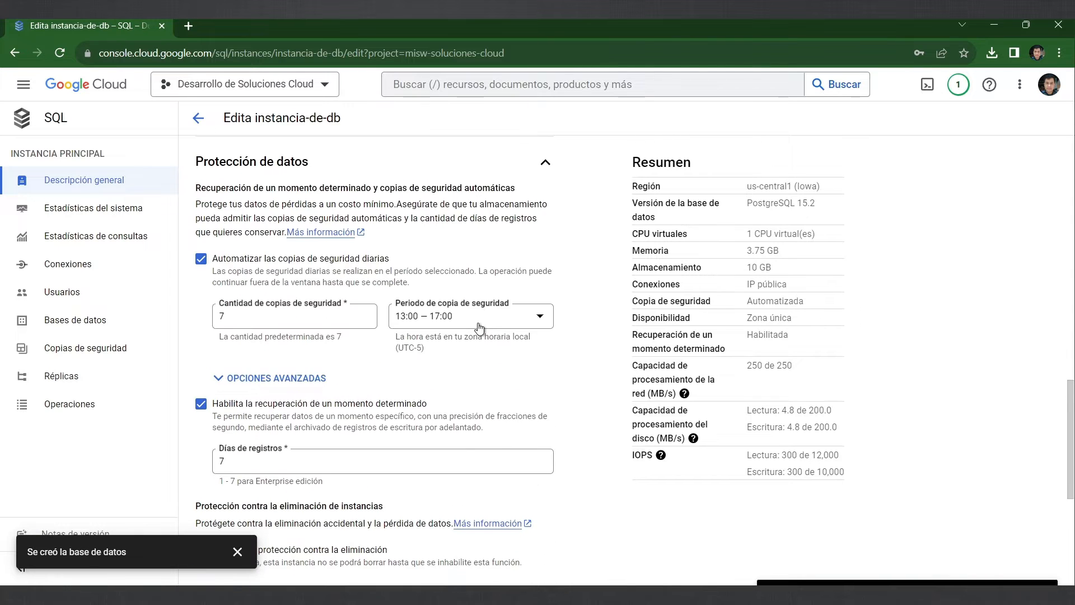
{"action": "scroll", "coordinate": [480, 328], "scroll_direction": "down", "scroll_amount": 1}
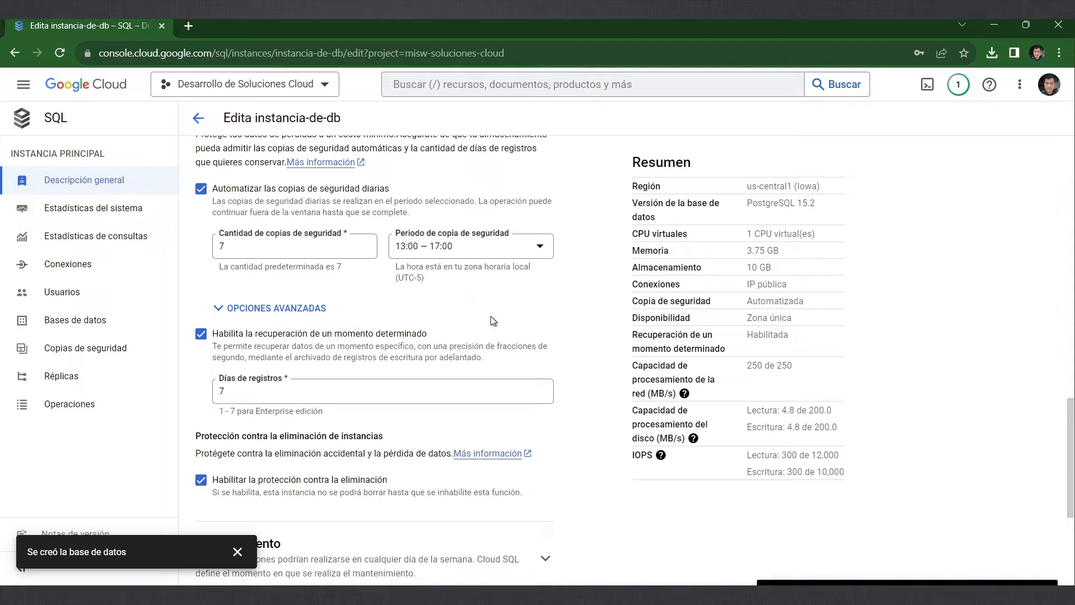
{"action": "scroll", "coordinate": [507, 326], "scroll_direction": "down", "scroll_amount": 2}
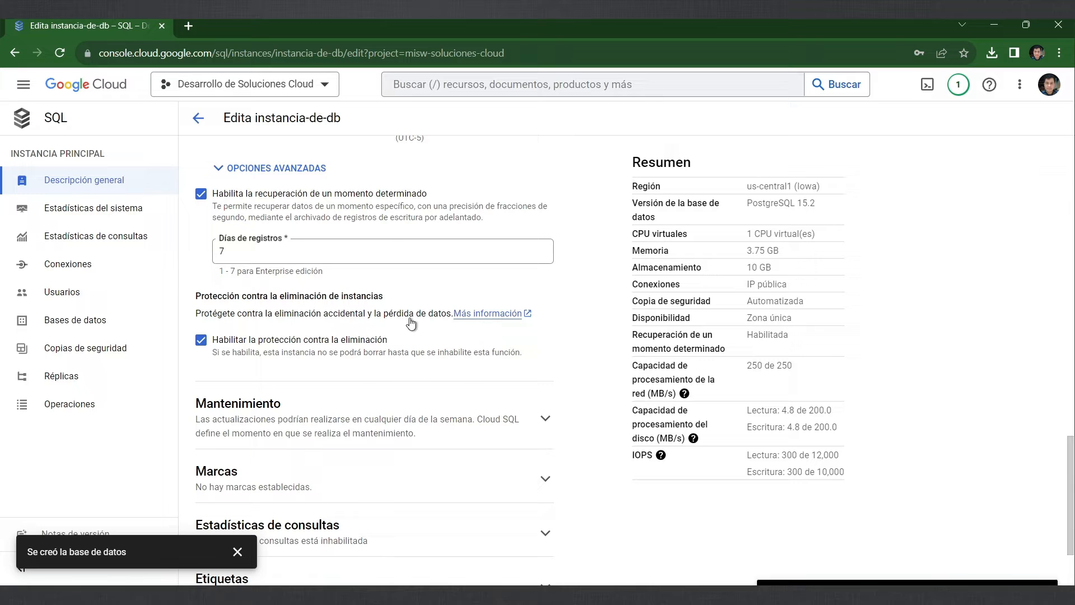
Step: Return to the instance's overview and check whether instancia-de-db can be deleted
{"action": "left_click", "coordinate": [117, 180]}
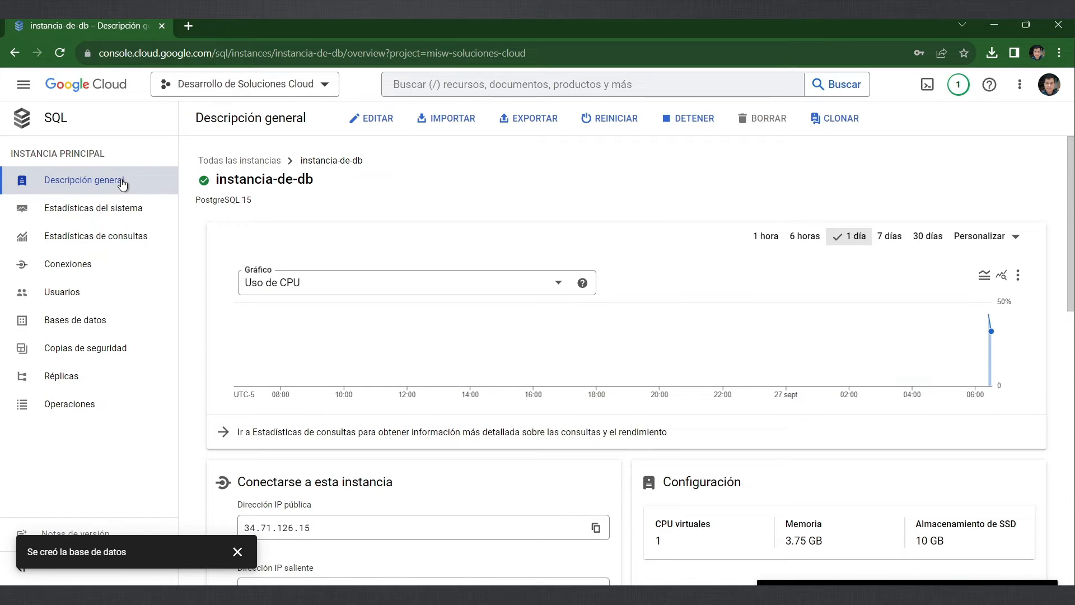
{"action": "left_click", "coordinate": [765, 118]}
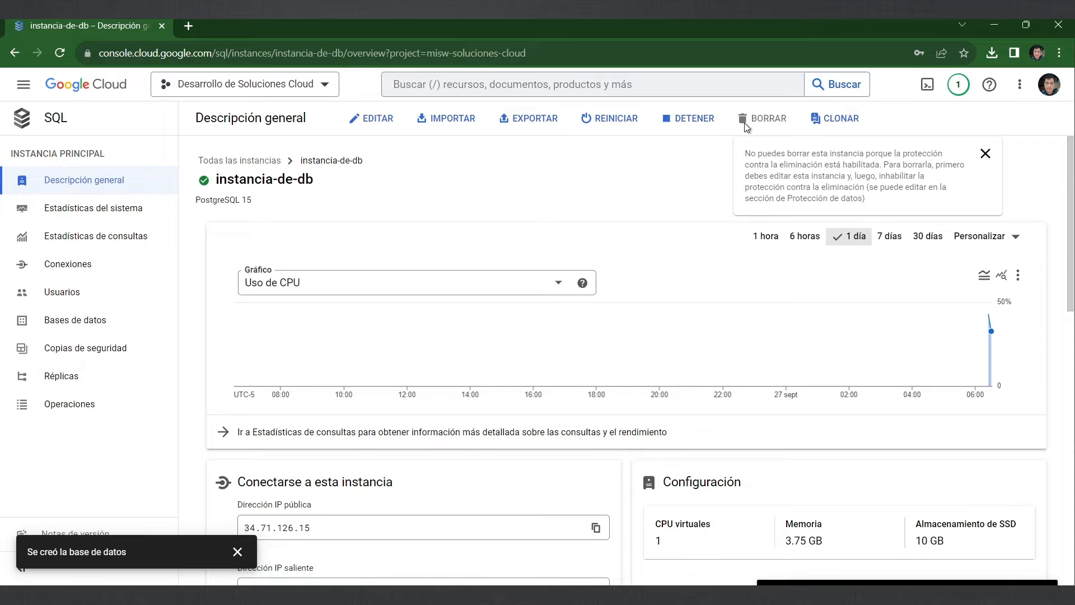
{"action": "left_click_drag", "start_coordinate": [315, 180], "coordinate": [217, 179]}
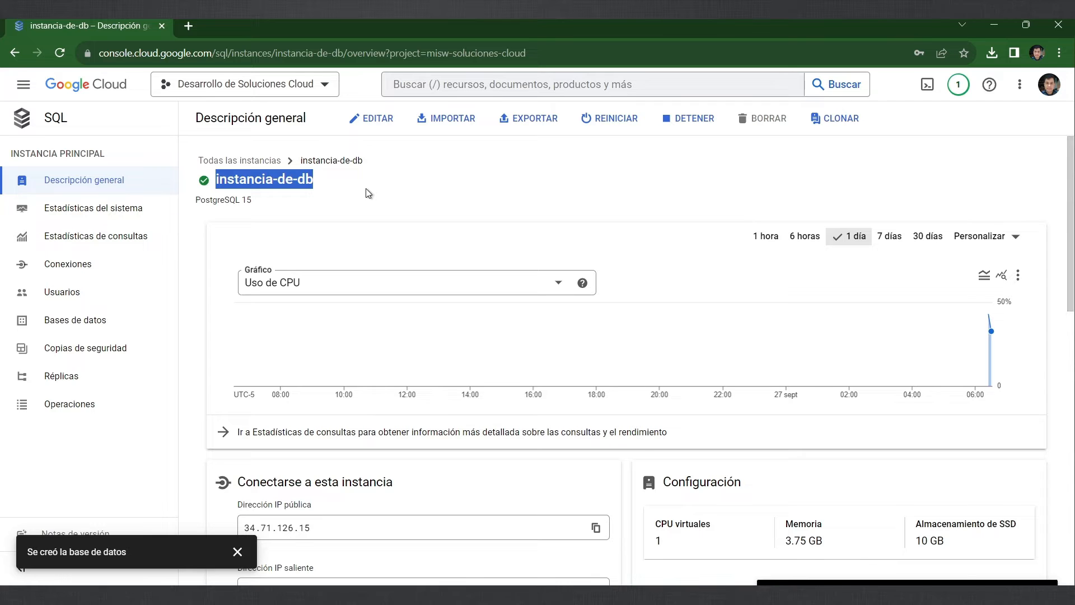
Step: Disable deletion protection for instancia-de-db, save the edit and collapse the operations list
{"action": "left_click", "coordinate": [377, 130]}
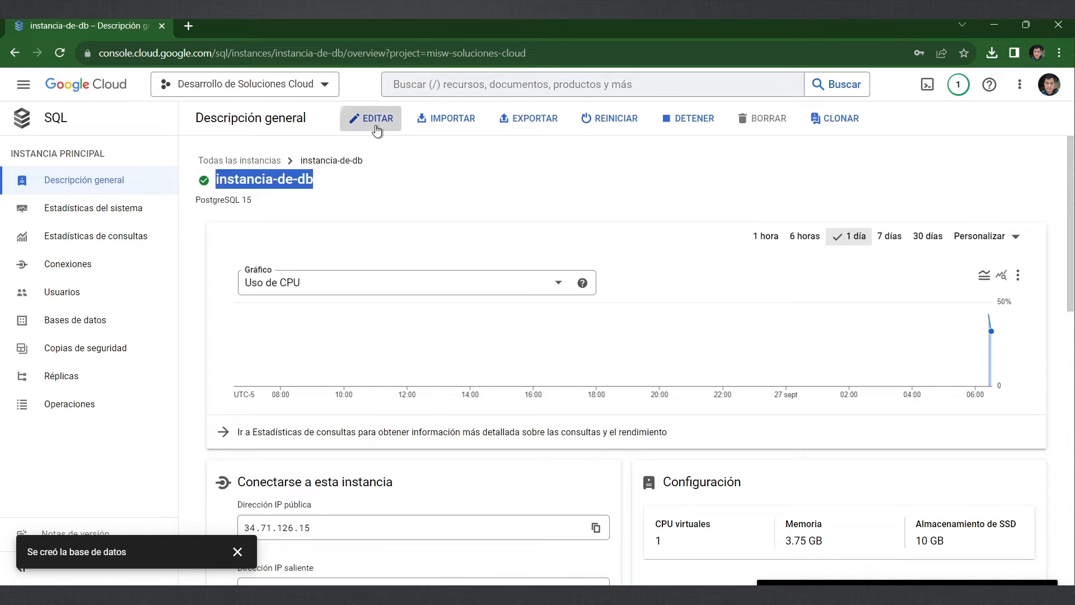
{"action": "scroll", "coordinate": [438, 302], "scroll_direction": "down", "scroll_amount": 15}
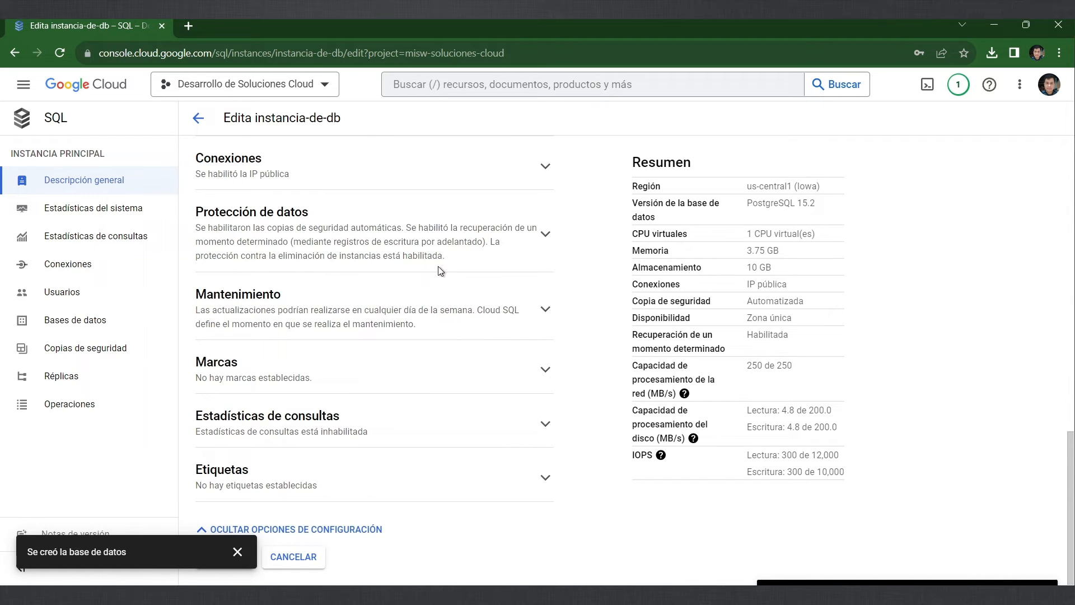
{"action": "left_click", "coordinate": [440, 233]}
{"action": "scroll", "coordinate": [437, 314], "scroll_direction": "down", "scroll_amount": 6}
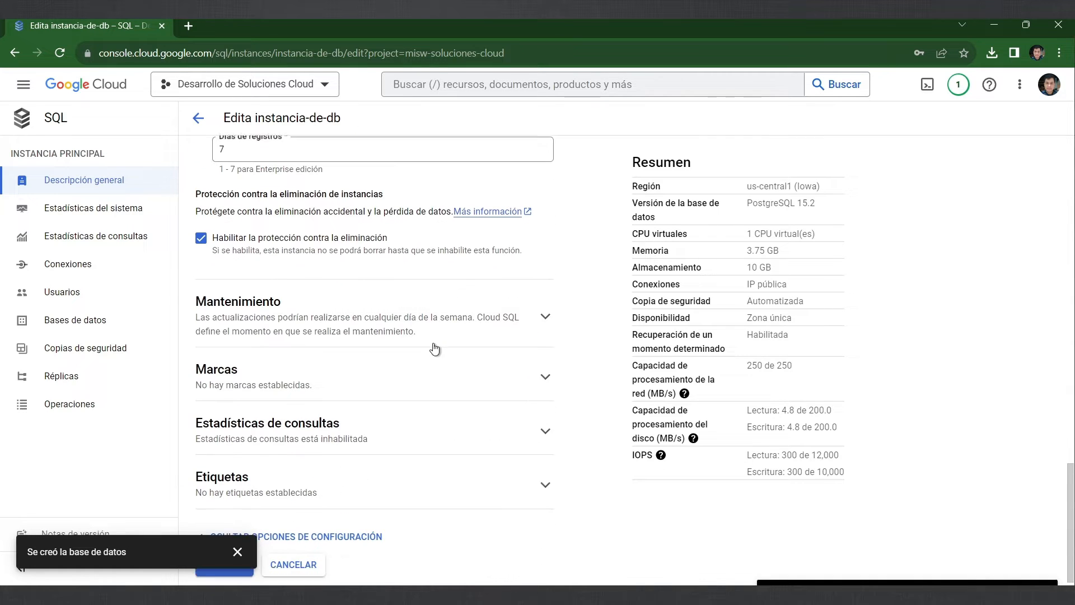
{"action": "left_click", "coordinate": [201, 231]}
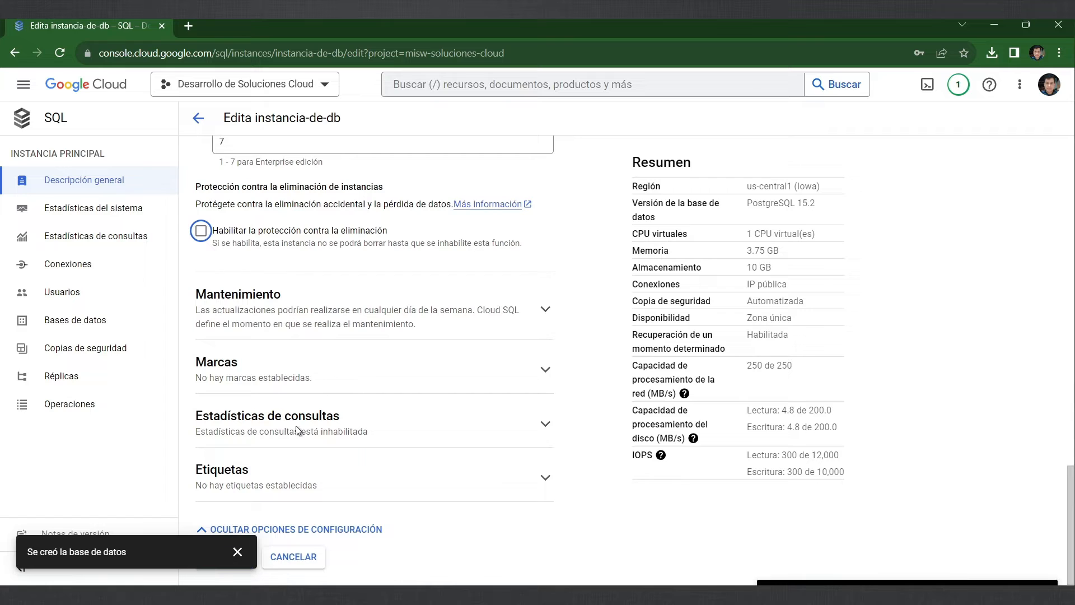
{"action": "left_click", "coordinate": [237, 552]}
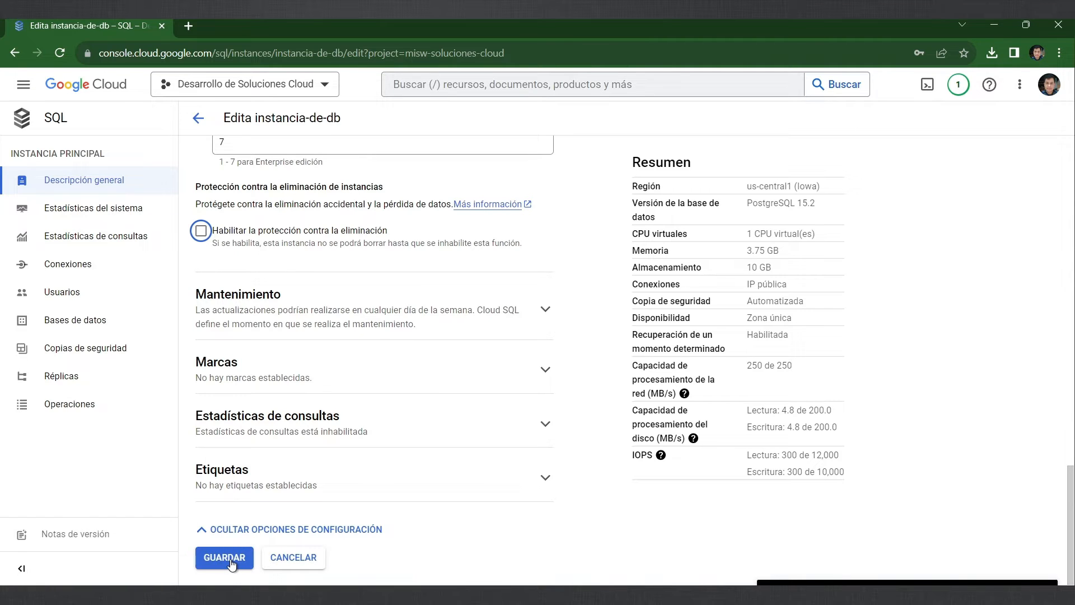
{"action": "left_click", "coordinate": [227, 557]}
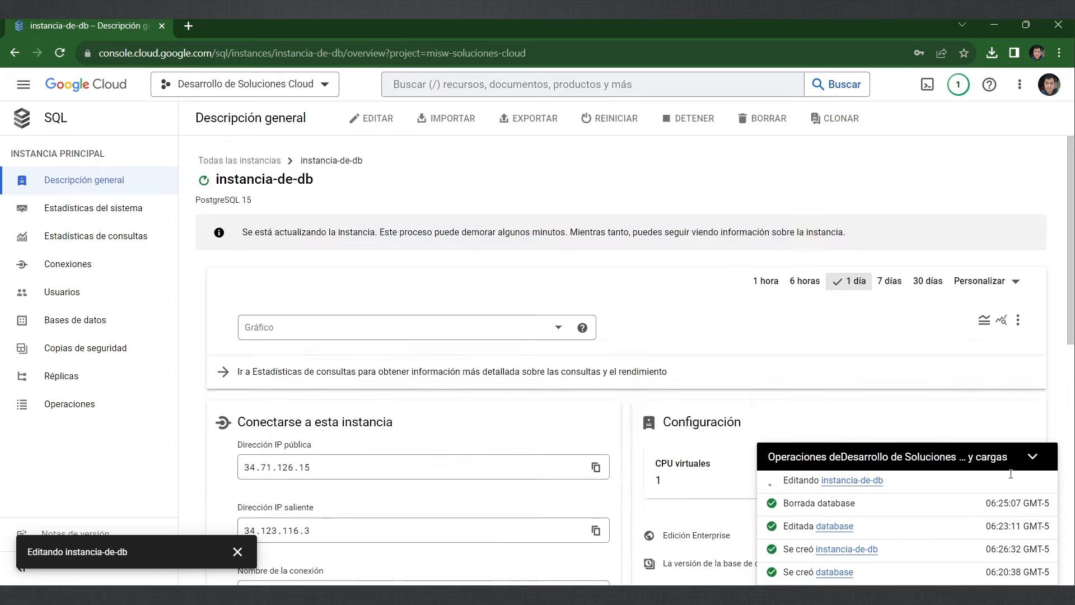
{"action": "left_click", "coordinate": [1034, 455]}
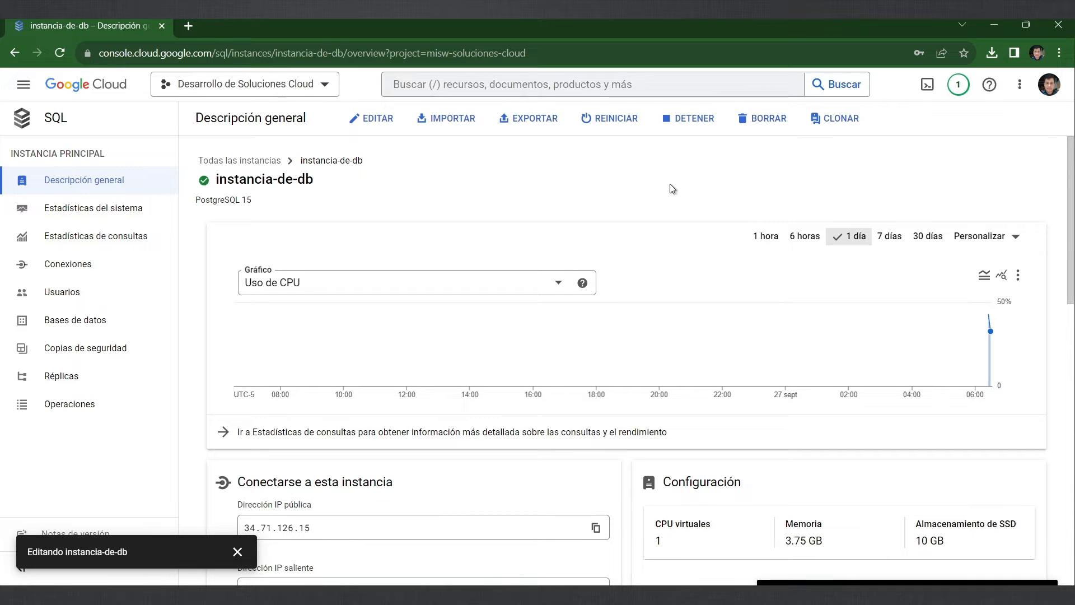
Step: Examine the instance overview's connection details, configuration summary, service account, operations log and maintenance information
{"action": "scroll", "coordinate": [670, 190], "scroll_direction": "down", "scroll_amount": 3}
{"action": "scroll", "coordinate": [670, 195], "scroll_direction": "down", "scroll_amount": 1}
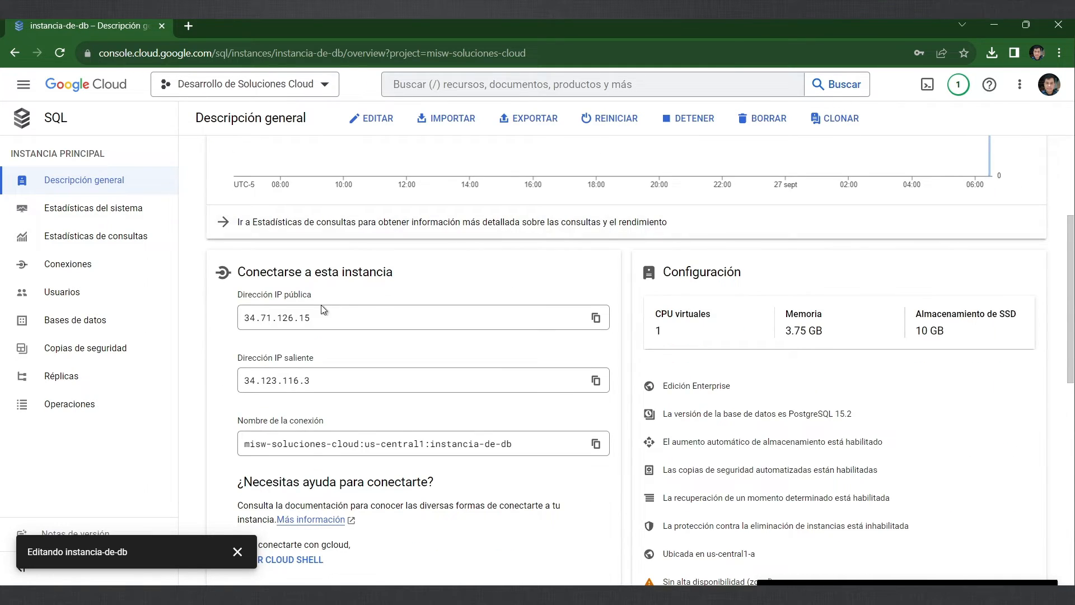
{"action": "scroll", "coordinate": [334, 317], "scroll_direction": "down", "scroll_amount": 1}
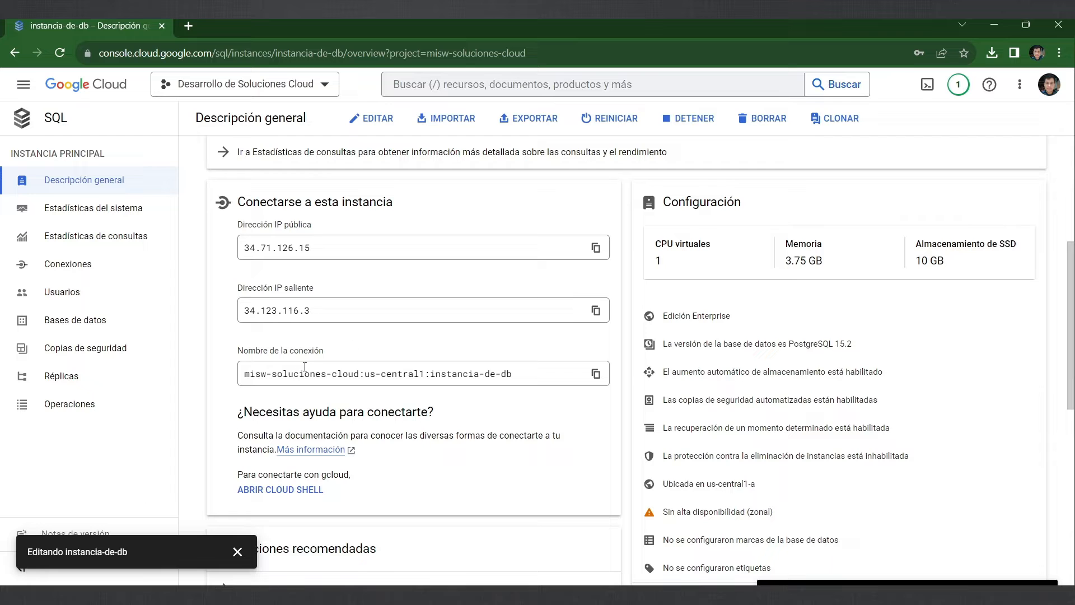
{"action": "scroll", "coordinate": [532, 403], "scroll_direction": "down", "scroll_amount": 2}
{"action": "scroll", "coordinate": [535, 408], "scroll_direction": "down", "scroll_amount": 1}
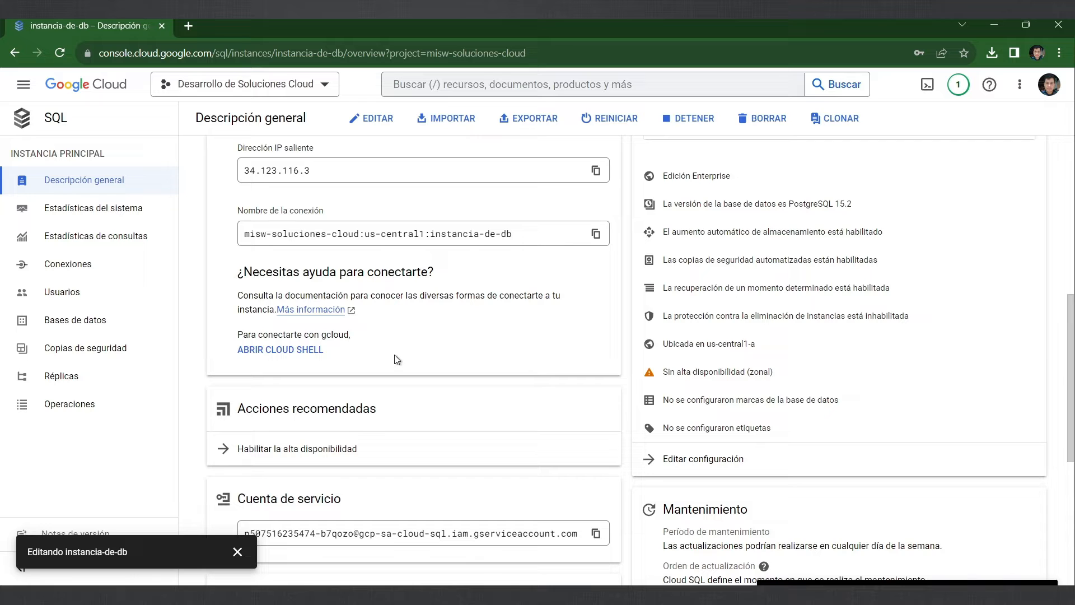
{"action": "scroll", "coordinate": [395, 357], "scroll_direction": "down", "scroll_amount": 1}
{"action": "scroll", "coordinate": [394, 354], "scroll_direction": "down", "scroll_amount": 1}
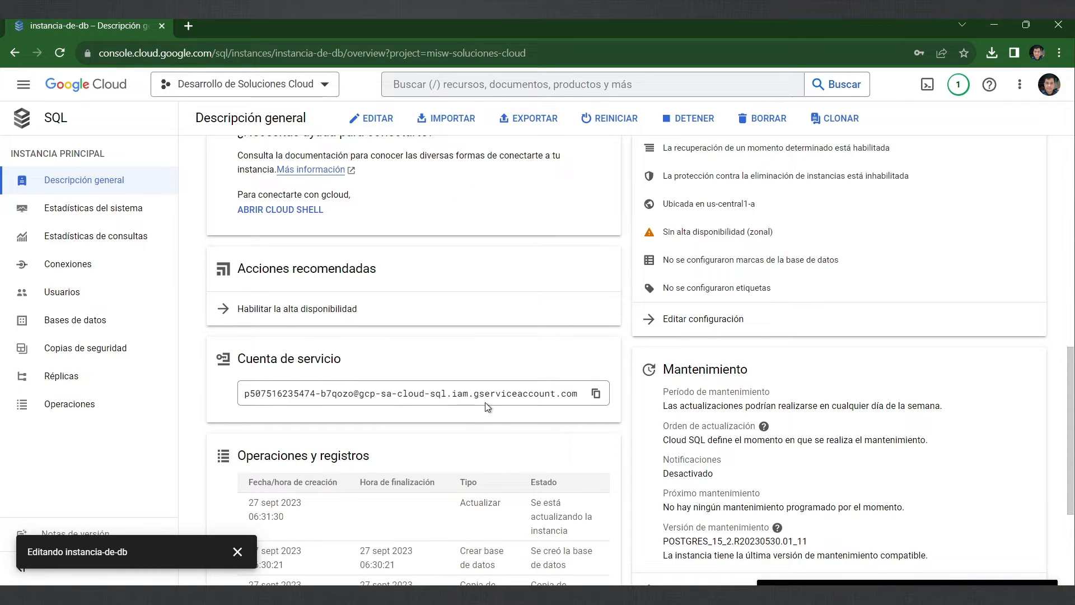
{"action": "left_click_drag", "start_coordinate": [487, 399], "coordinate": [184, 387]}
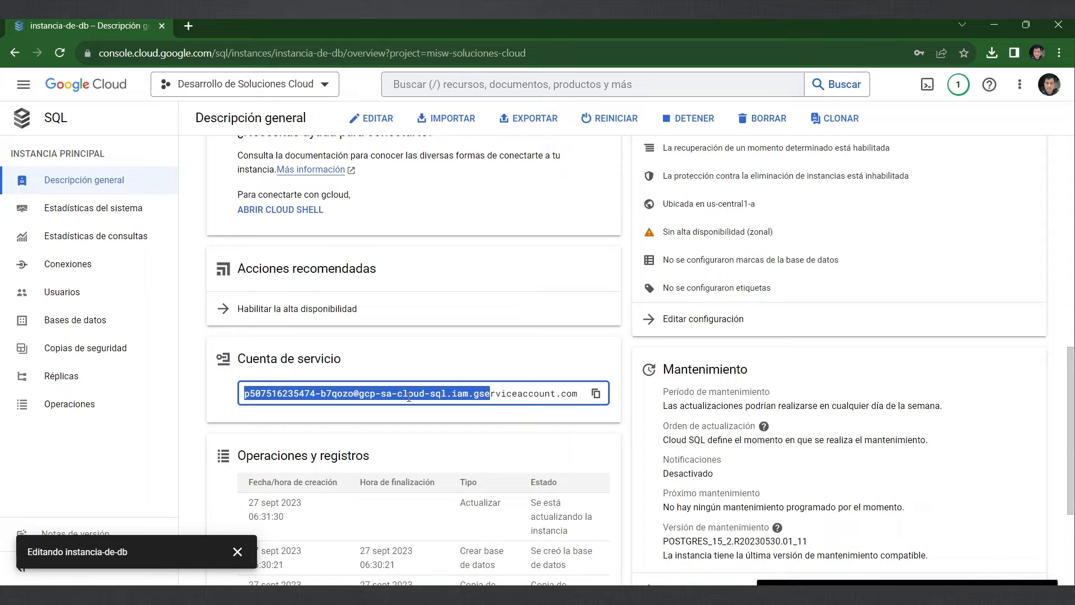
{"action": "scroll", "coordinate": [458, 402], "scroll_direction": "down", "scroll_amount": 3}
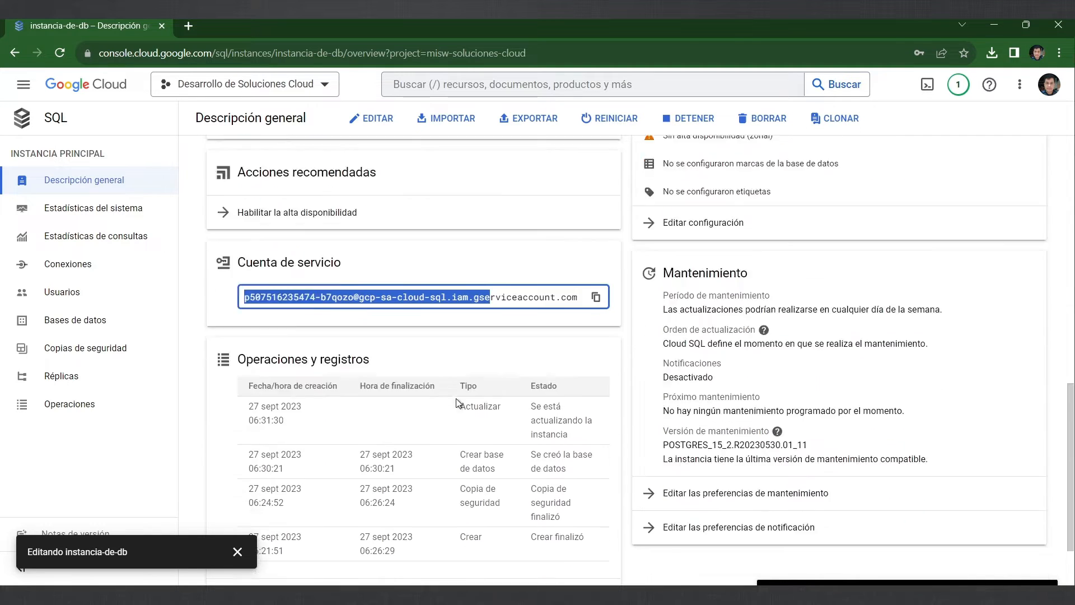
{"action": "scroll", "coordinate": [807, 497], "scroll_direction": "up", "scroll_amount": 8}
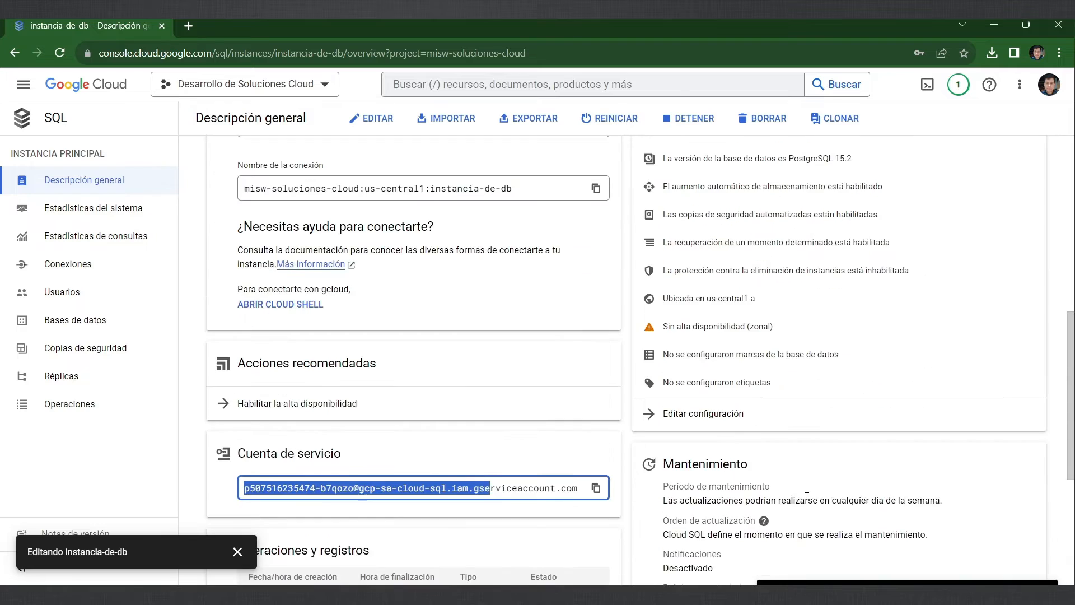
{"action": "scroll", "coordinate": [807, 496], "scroll_direction": "up", "scroll_amount": 3}
{"action": "scroll", "coordinate": [807, 497], "scroll_direction": "down", "scroll_amount": 8}
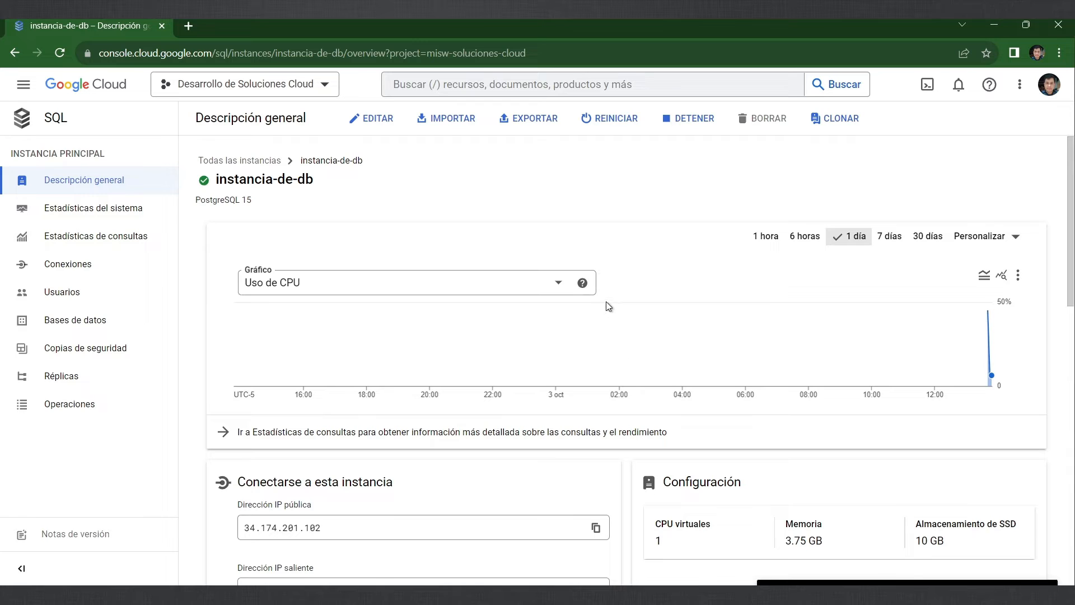
Step: Change the postgres user's password on instancia-de-db by entering the new account password and accepting it
{"action": "left_click", "coordinate": [55, 300]}
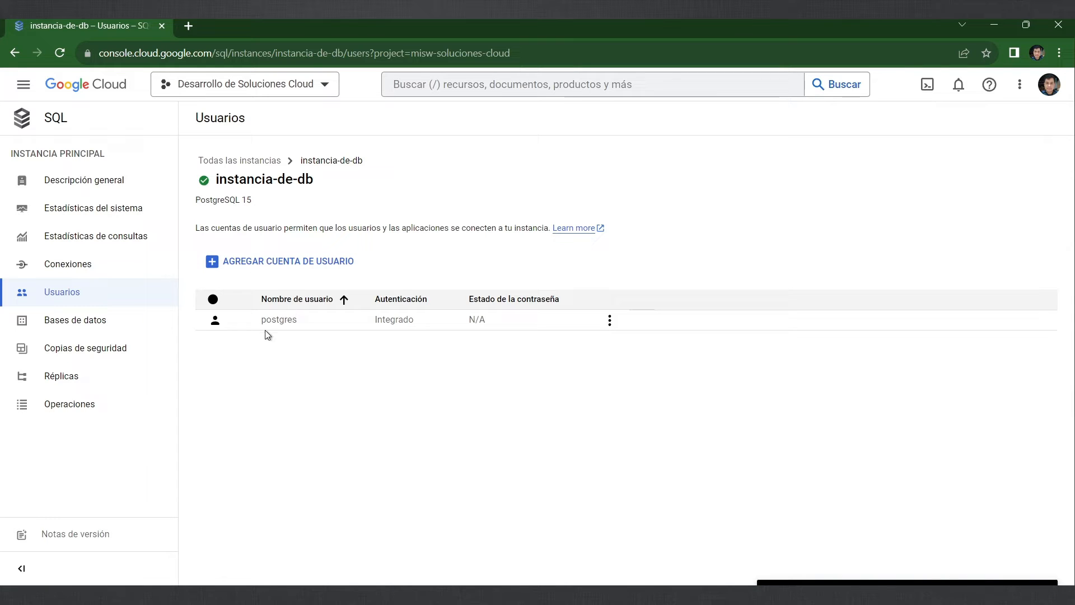
{"action": "left_click", "coordinate": [610, 323]}
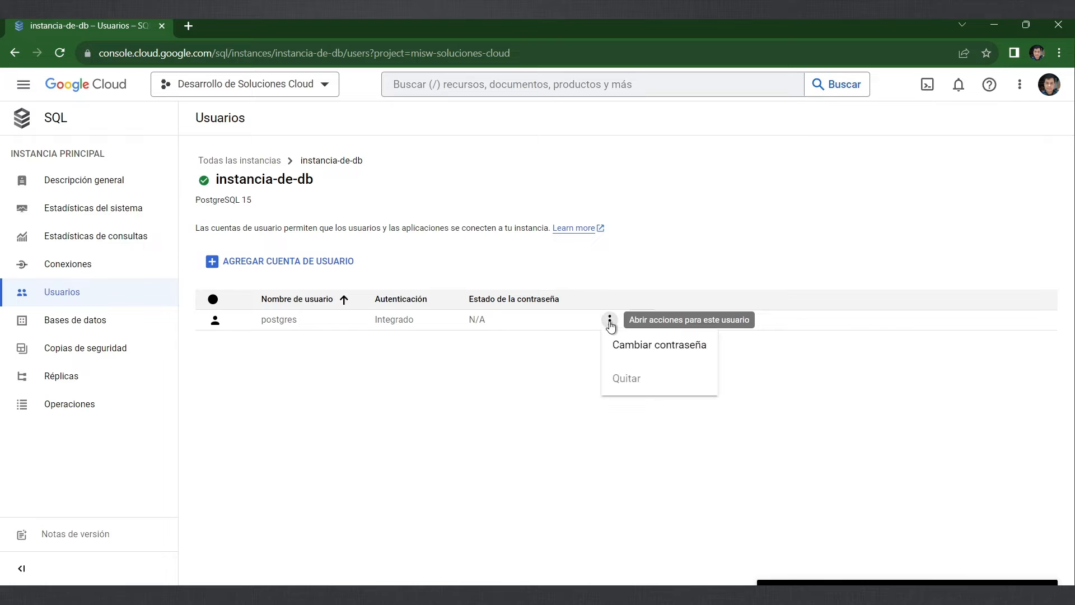
{"action": "left_click", "coordinate": [619, 344]}
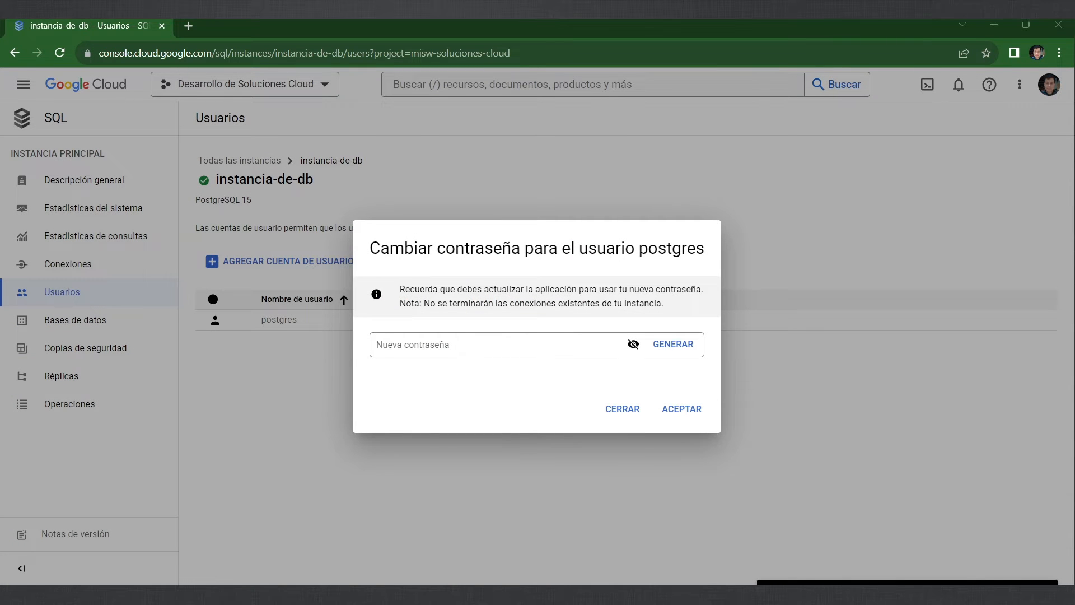
{"action": "left_click", "coordinate": [501, 348]}
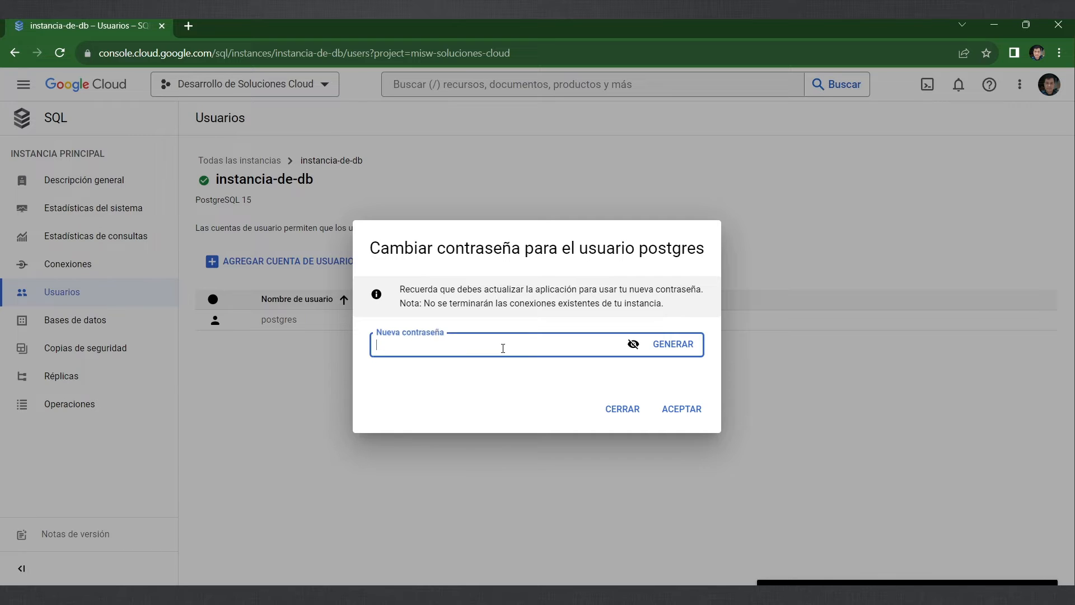
{"action": "key", "text": "ctrl+v"}
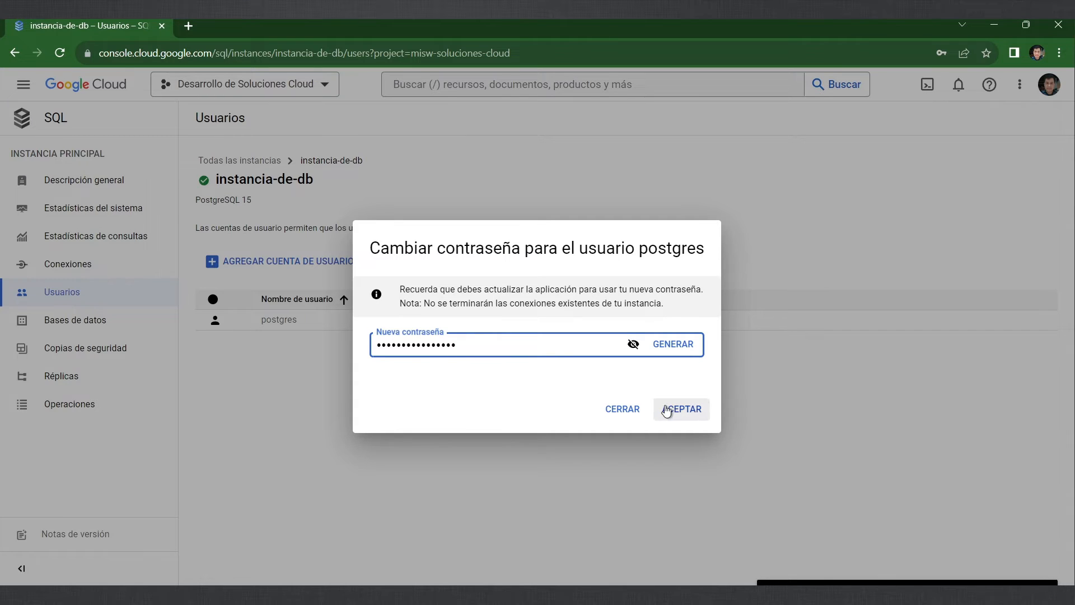
{"action": "left_click", "coordinate": [688, 410]}
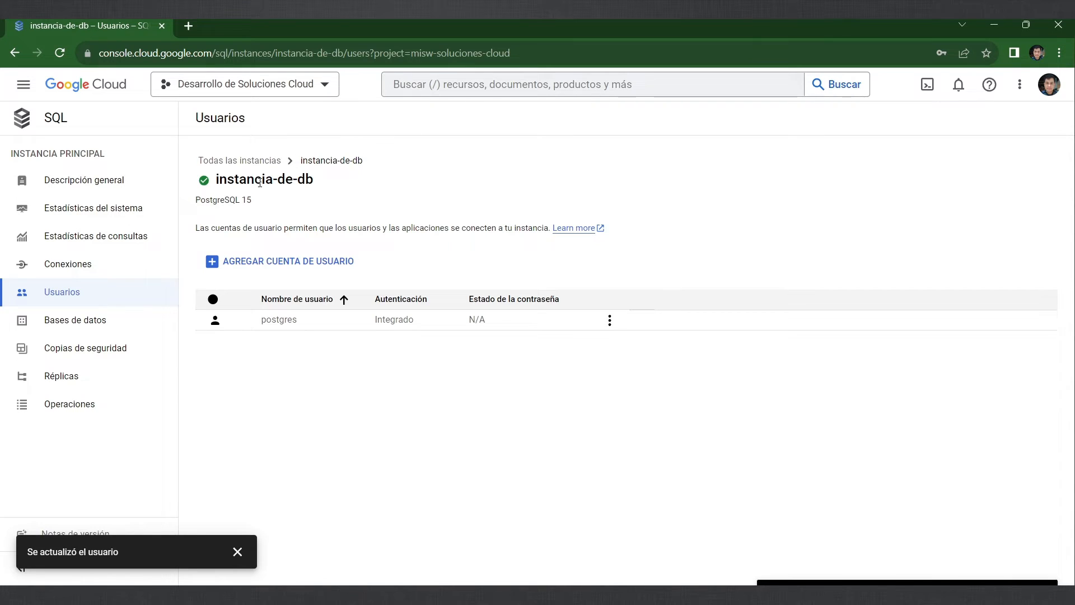
Step: Create a service account named service-account-base-de-datos in the project's IAM y administración service accounts and continue to its project access
{"action": "left_click", "coordinate": [25, 86]}
{"action": "mouse_move", "coordinate": [77, 303]}
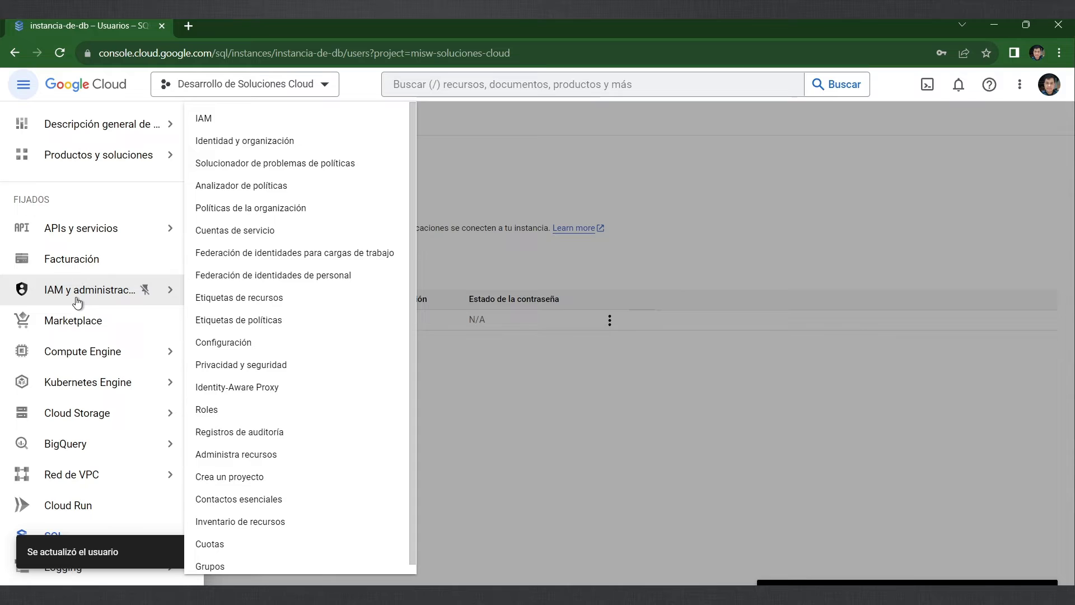
{"action": "left_click", "coordinate": [242, 116]}
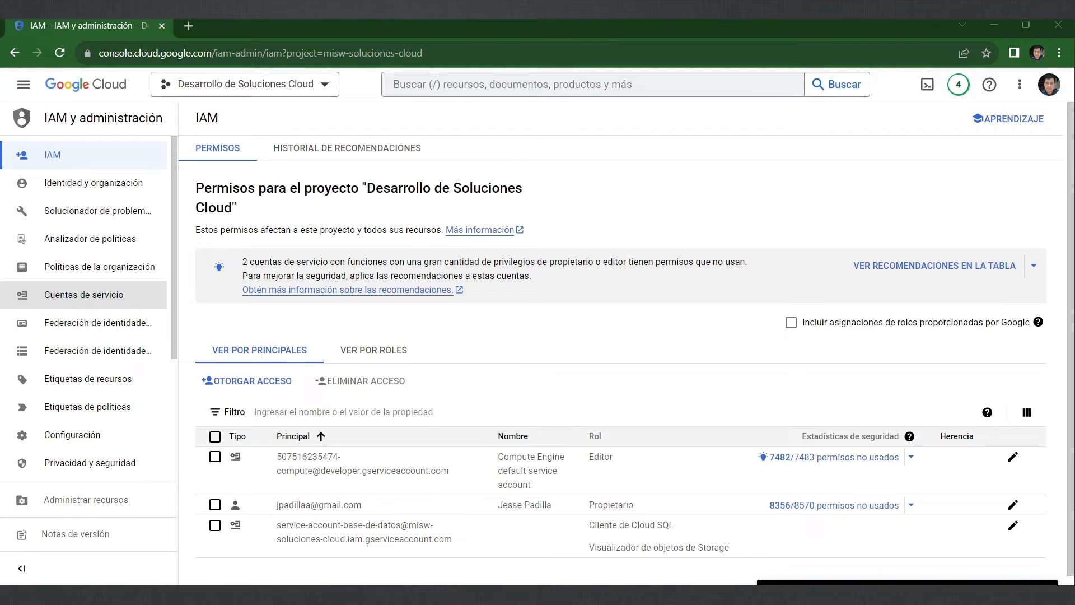
{"action": "left_click", "coordinate": [88, 303]}
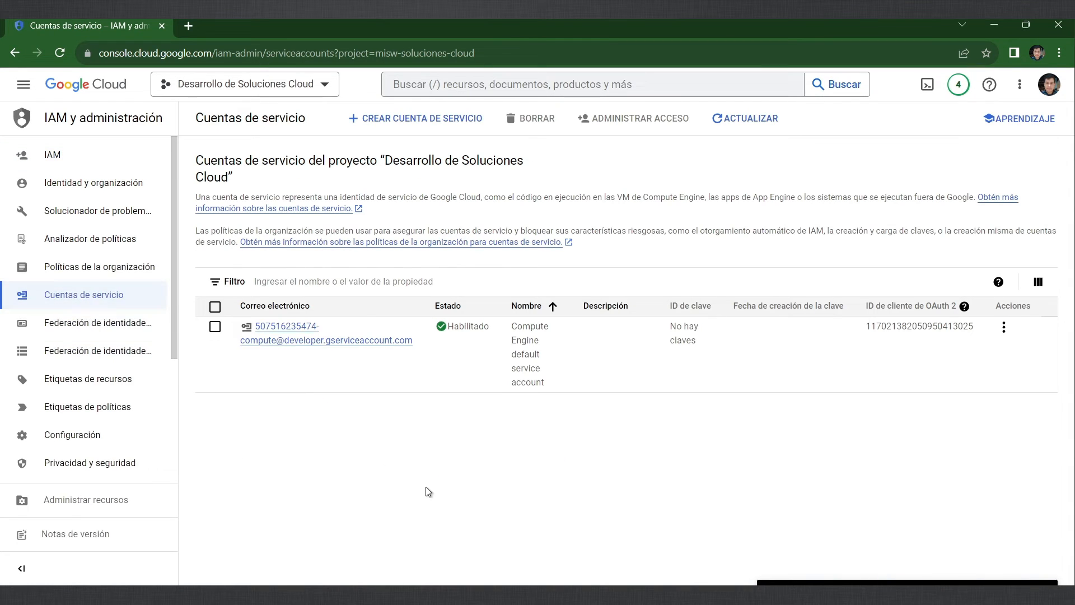
{"action": "left_click", "coordinate": [452, 119]}
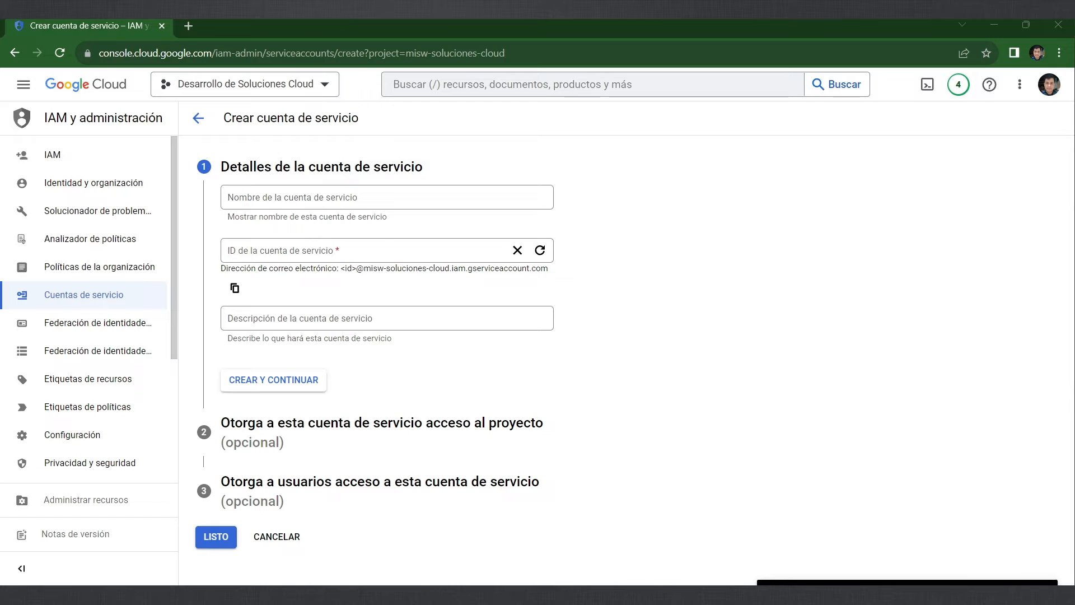
{"action": "left_click", "coordinate": [448, 192]}
{"action": "type", "text": "service-account-base-de-datos"}
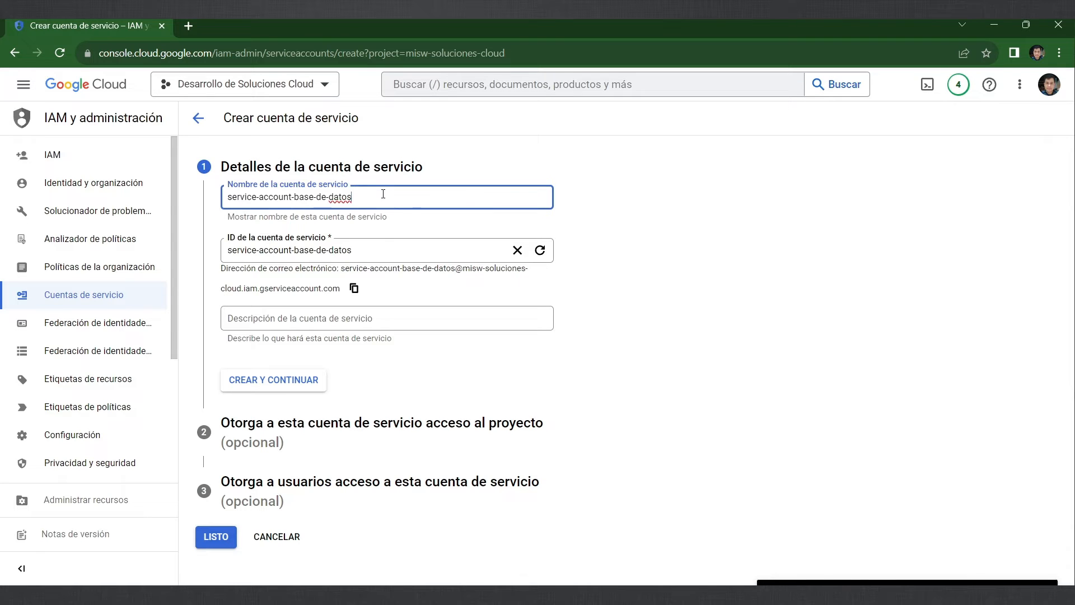
{"action": "left_click", "coordinate": [769, 330]}
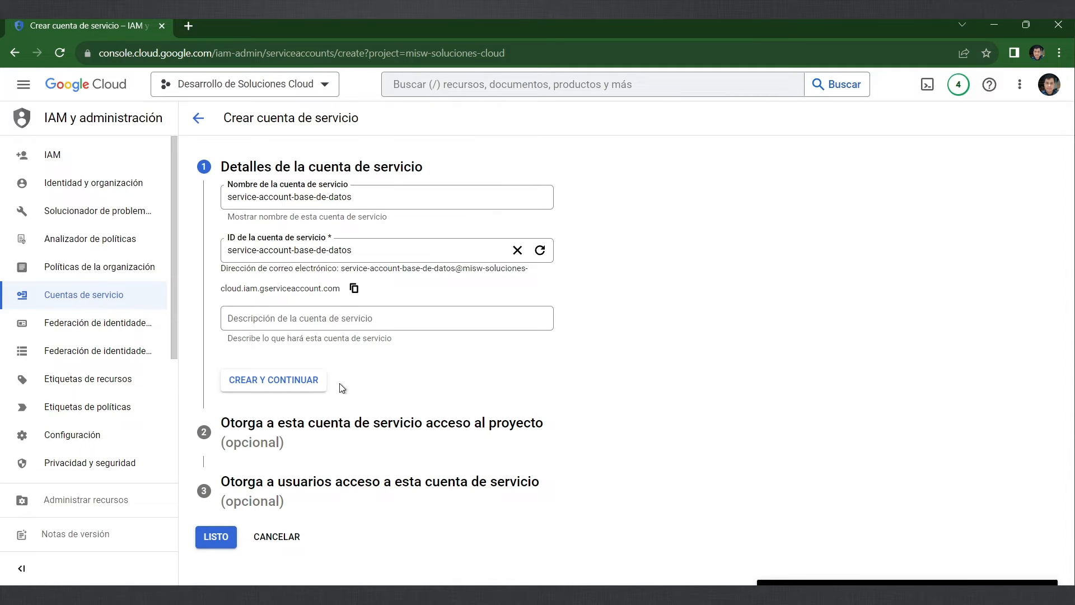
{"action": "left_click", "coordinate": [324, 380]}
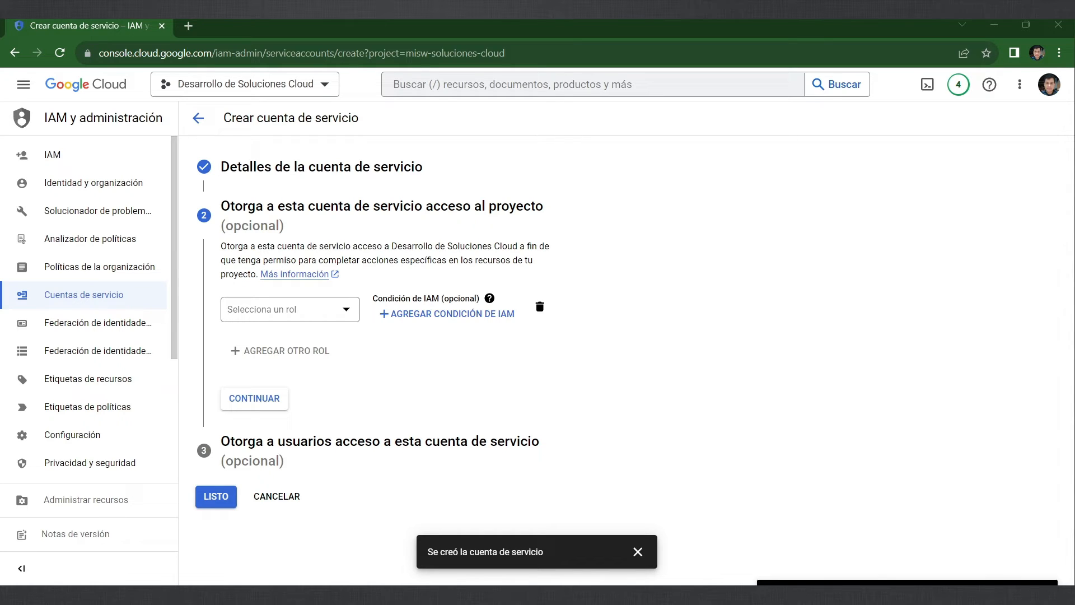
Step: Grant the new service account the roles Cliente de Cloud SQL and Visualizador de objetos de Storage, and finish its creation
{"action": "left_click", "coordinate": [288, 309]}
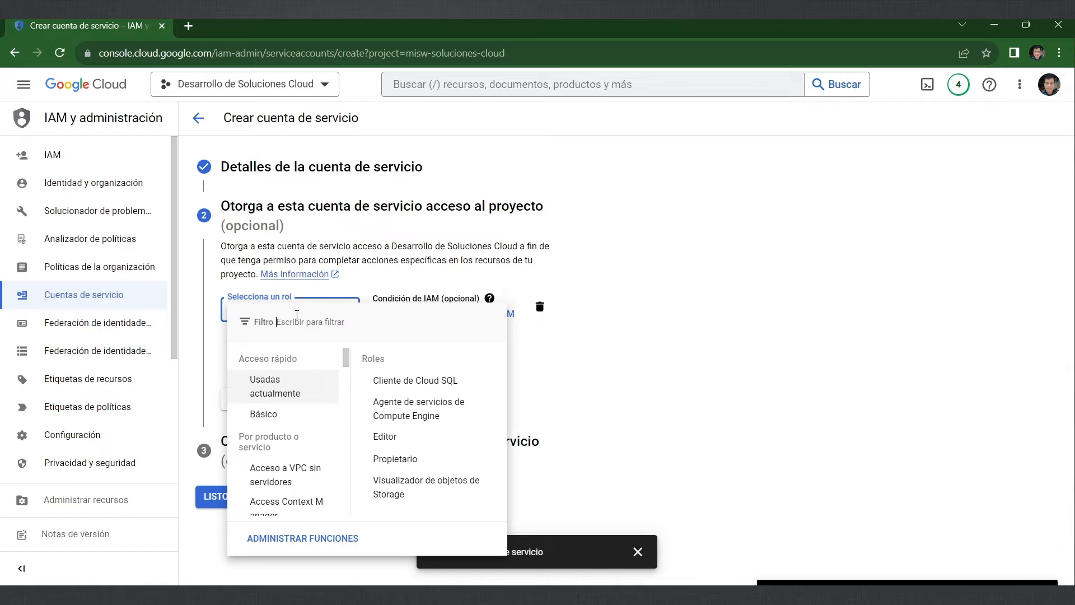
{"action": "type", "text": "cloudsql.client"}
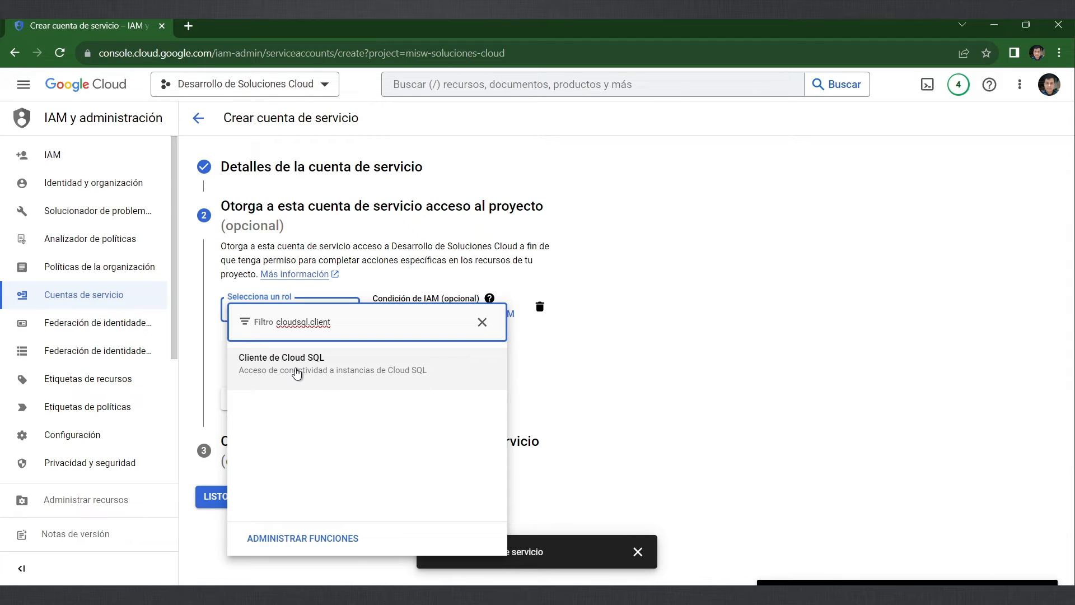
{"action": "left_click", "coordinate": [370, 389]}
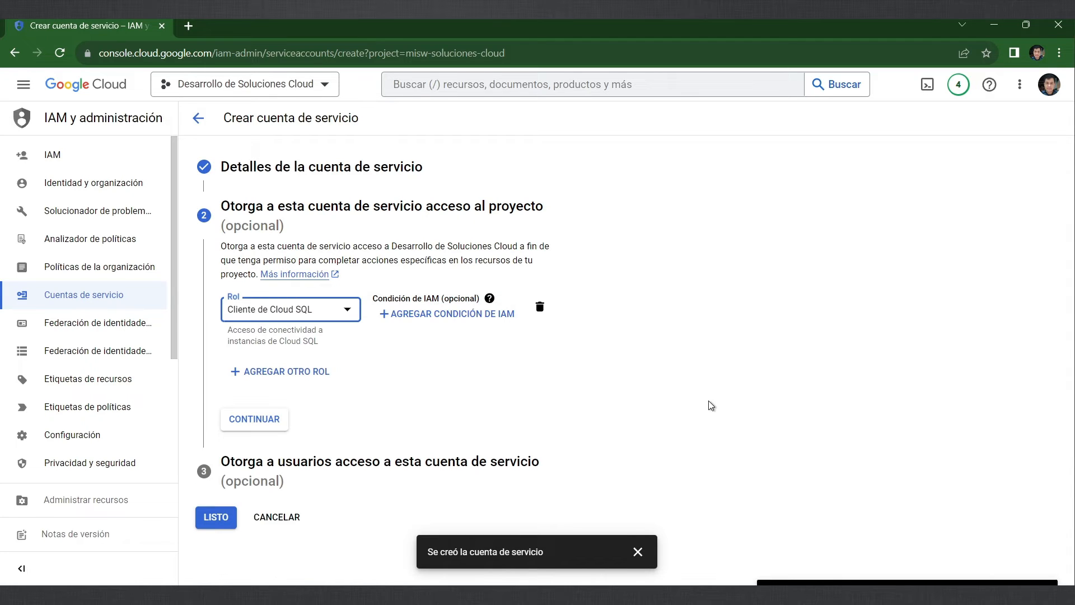
{"action": "left_click", "coordinate": [322, 372]}
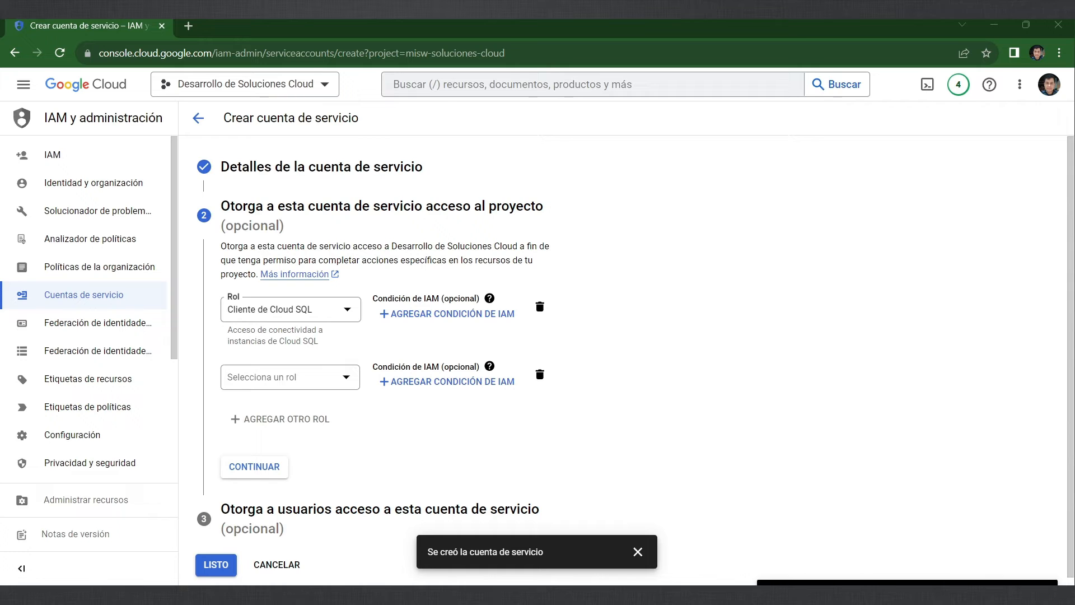
{"action": "left_click", "coordinate": [297, 384]}
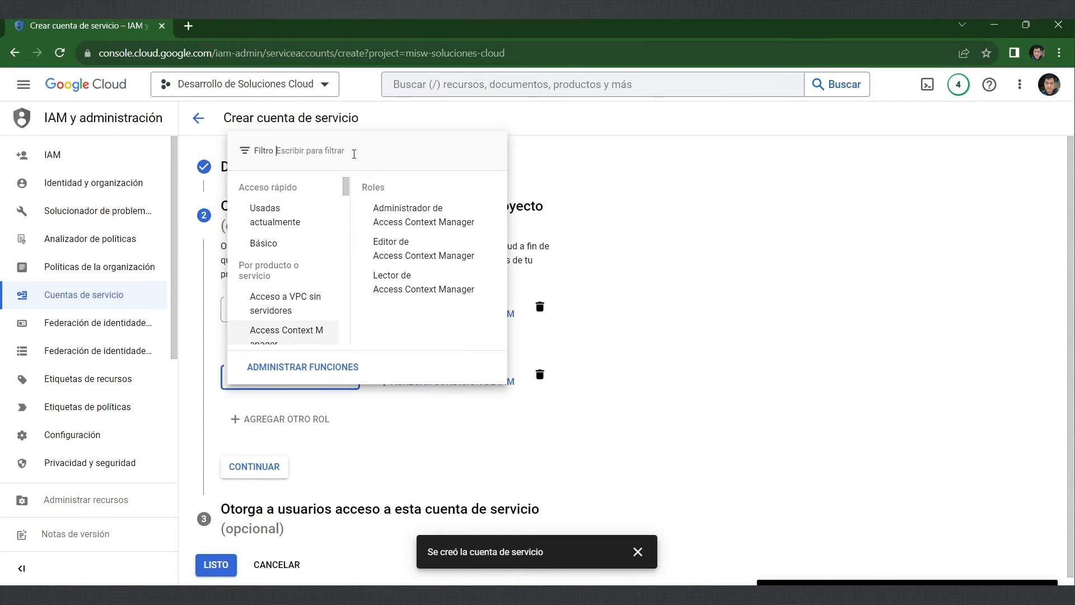
{"action": "type", "text": "storage.objectViewer"}
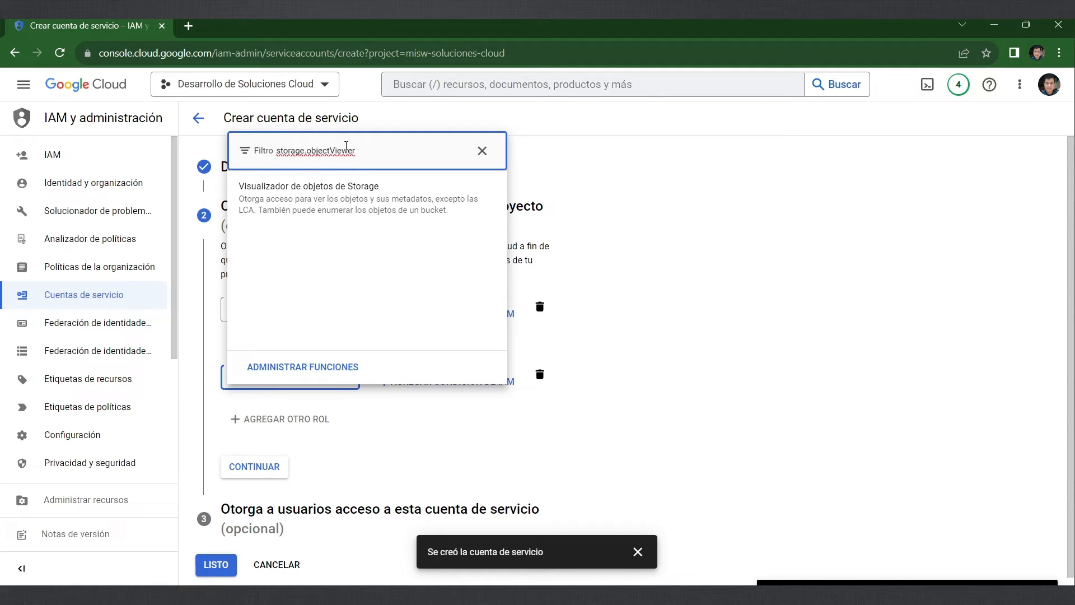
{"action": "left_click", "coordinate": [370, 205]}
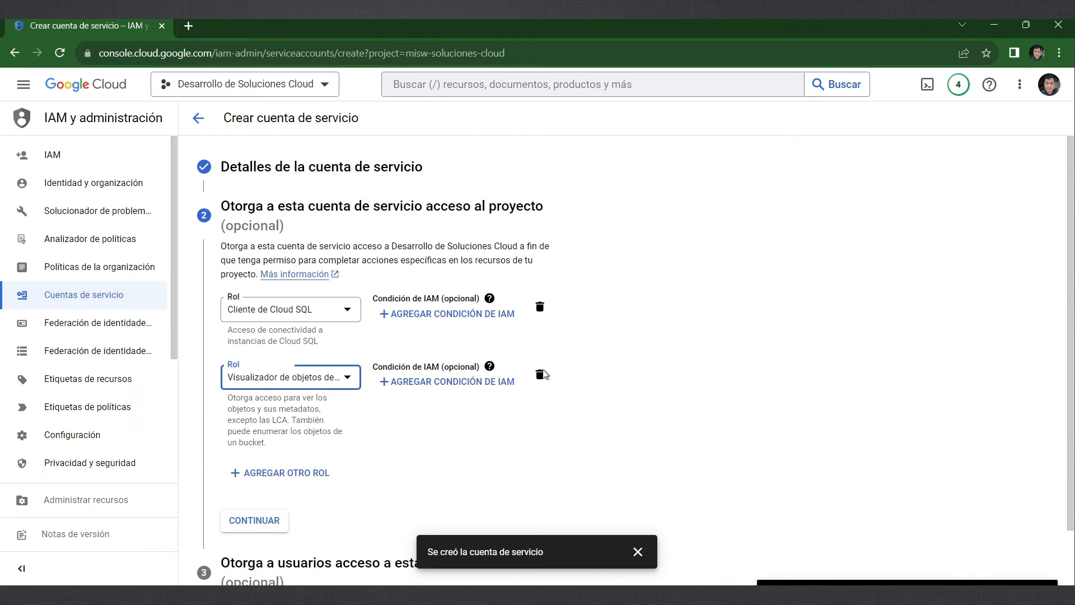
{"action": "left_click", "coordinate": [255, 518]}
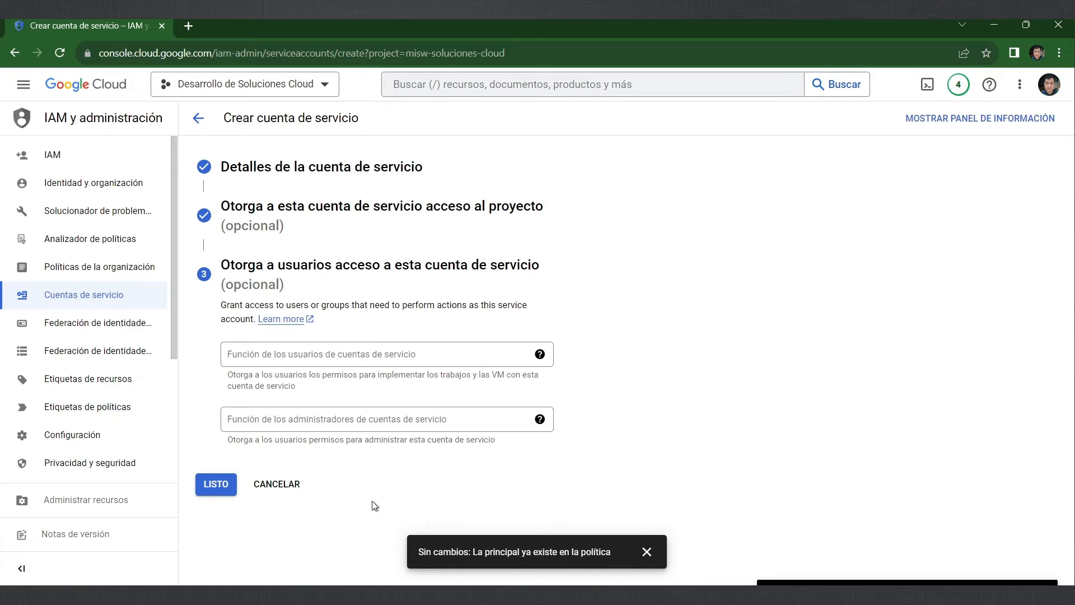
{"action": "left_click", "coordinate": [216, 484]}
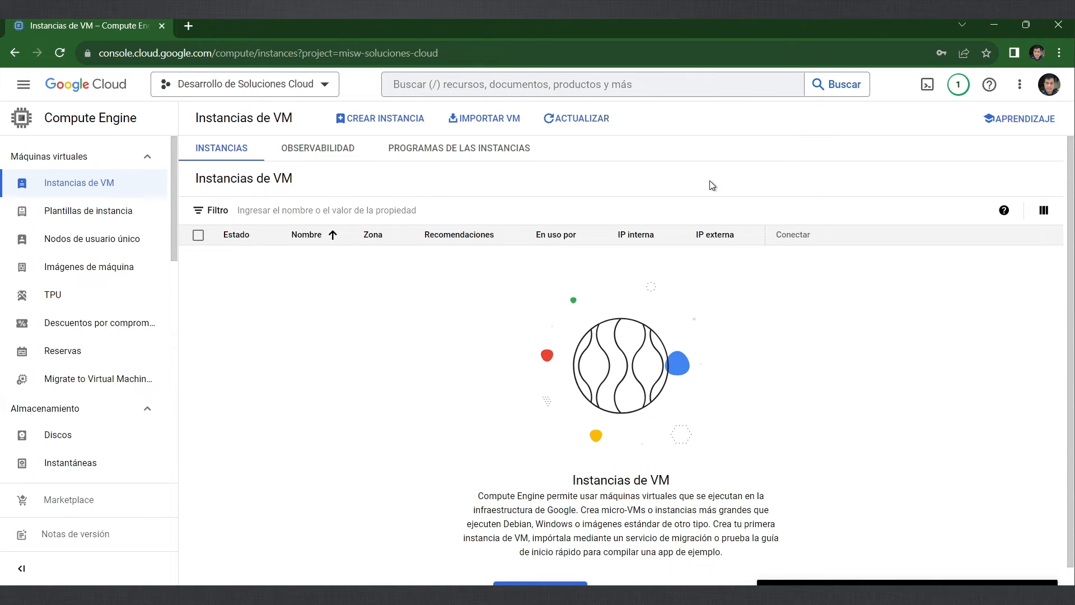
Step: Start a new Compute Engine VM instance and choose the shared-core e2-small machine type with 2 GB of memory
{"action": "left_click", "coordinate": [392, 119]}
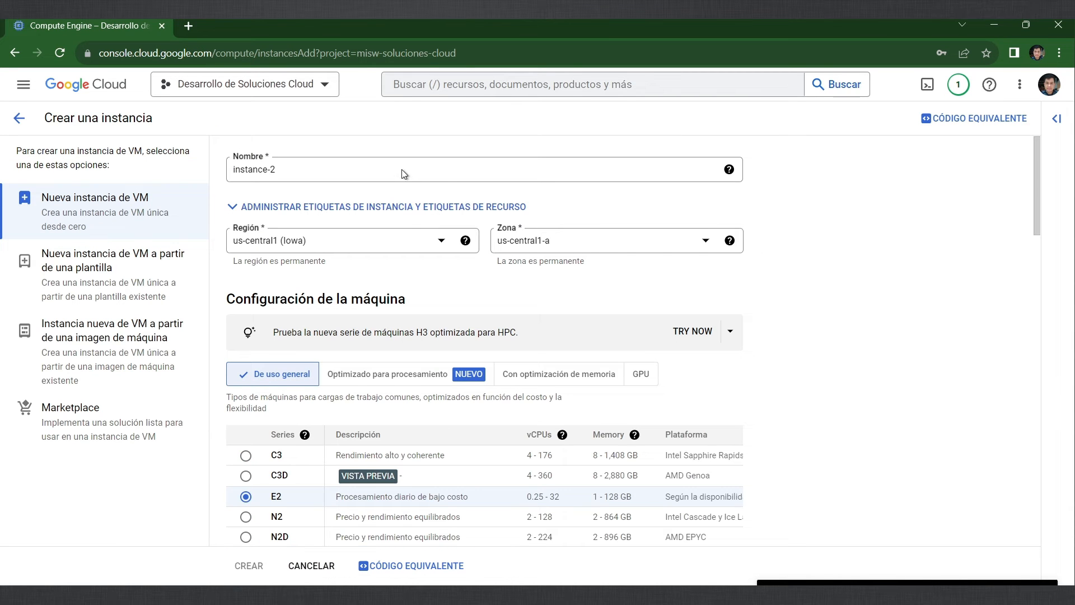
{"action": "scroll", "coordinate": [515, 252], "scroll_direction": "down", "scroll_amount": 2}
{"action": "scroll", "coordinate": [516, 252], "scroll_direction": "down", "scroll_amount": 1}
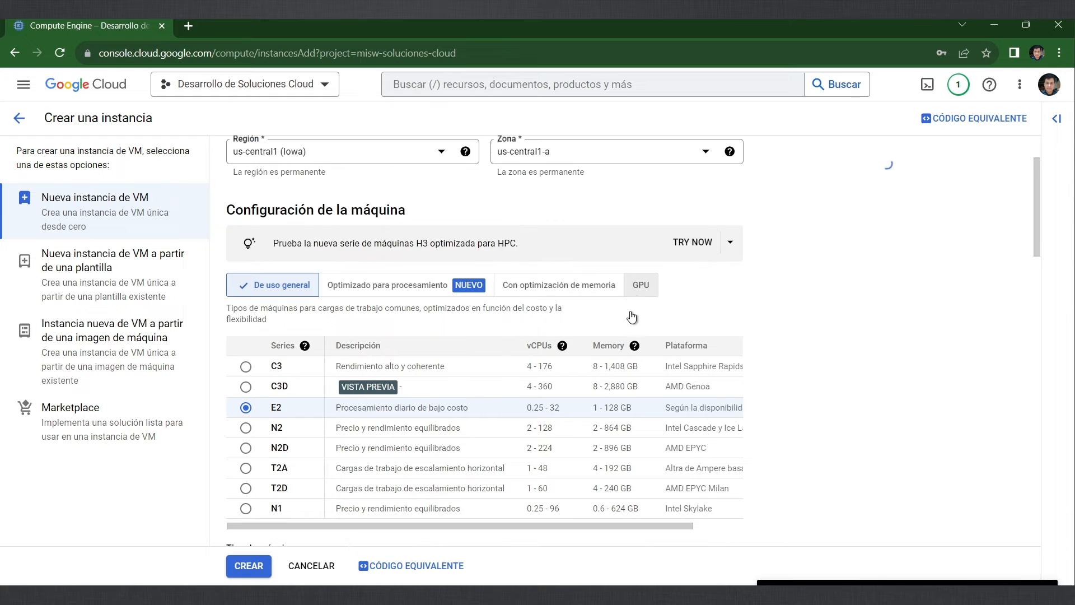
{"action": "scroll", "coordinate": [679, 333], "scroll_direction": "down", "scroll_amount": 5}
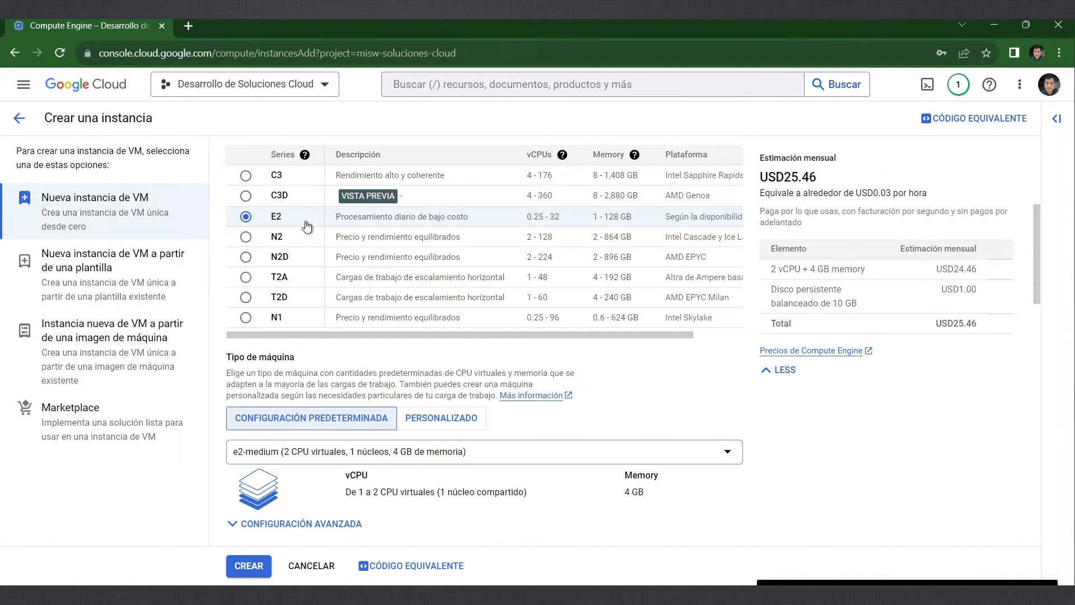
{"action": "scroll", "coordinate": [307, 225], "scroll_direction": "up", "scroll_amount": 1}
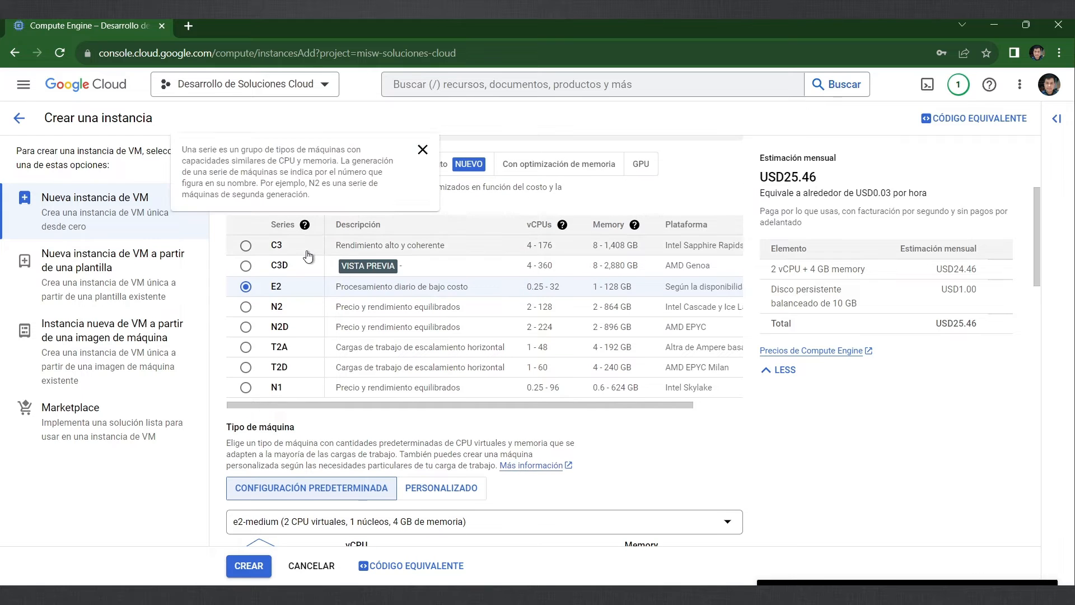
{"action": "scroll", "coordinate": [380, 342], "scroll_direction": "down", "scroll_amount": 3}
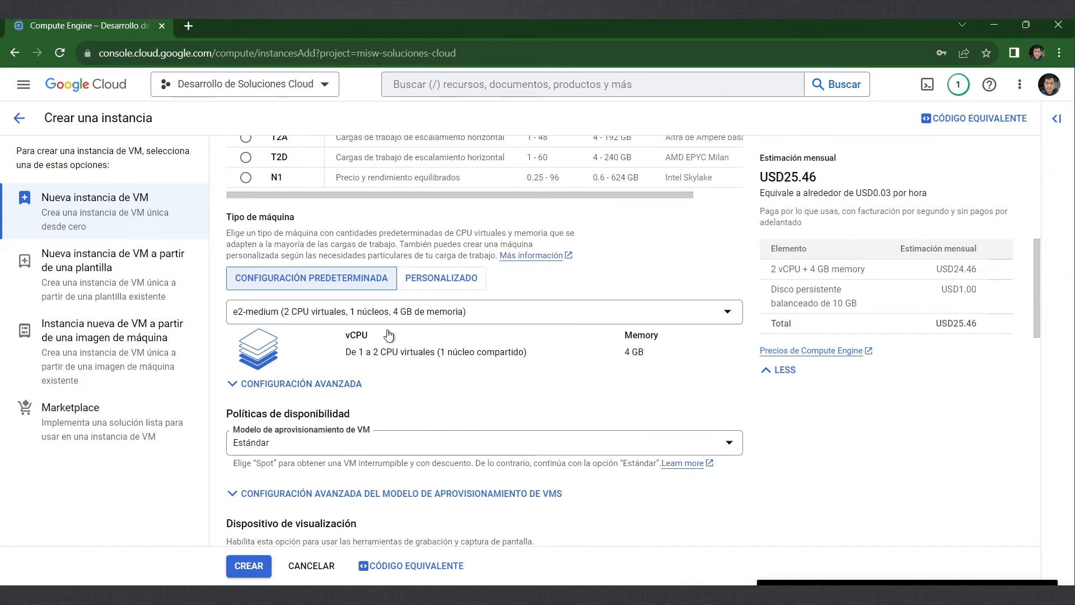
{"action": "left_click", "coordinate": [433, 318]}
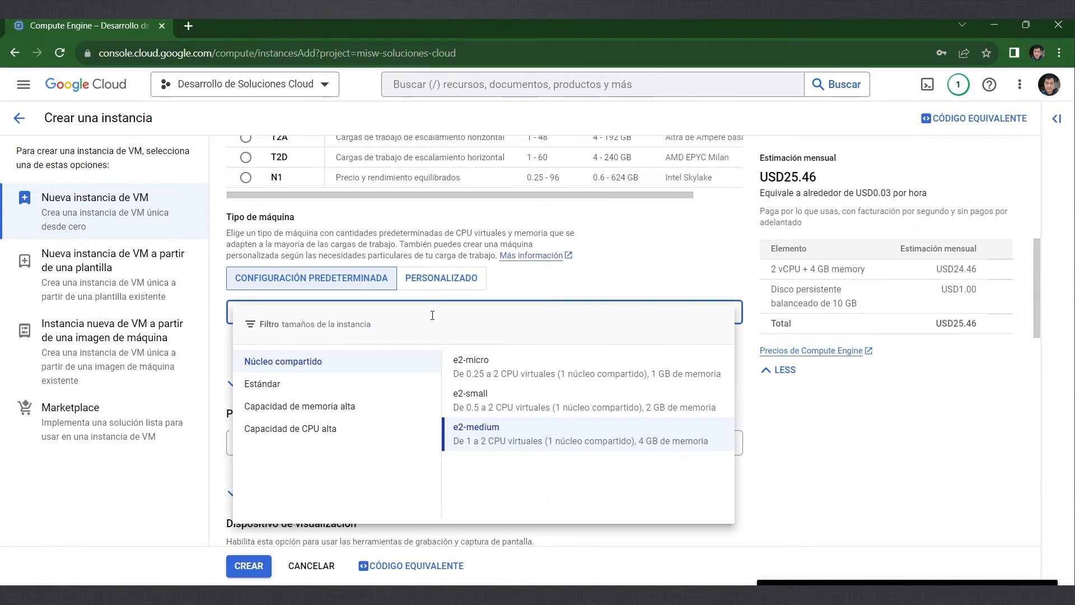
{"action": "left_click", "coordinate": [498, 406]}
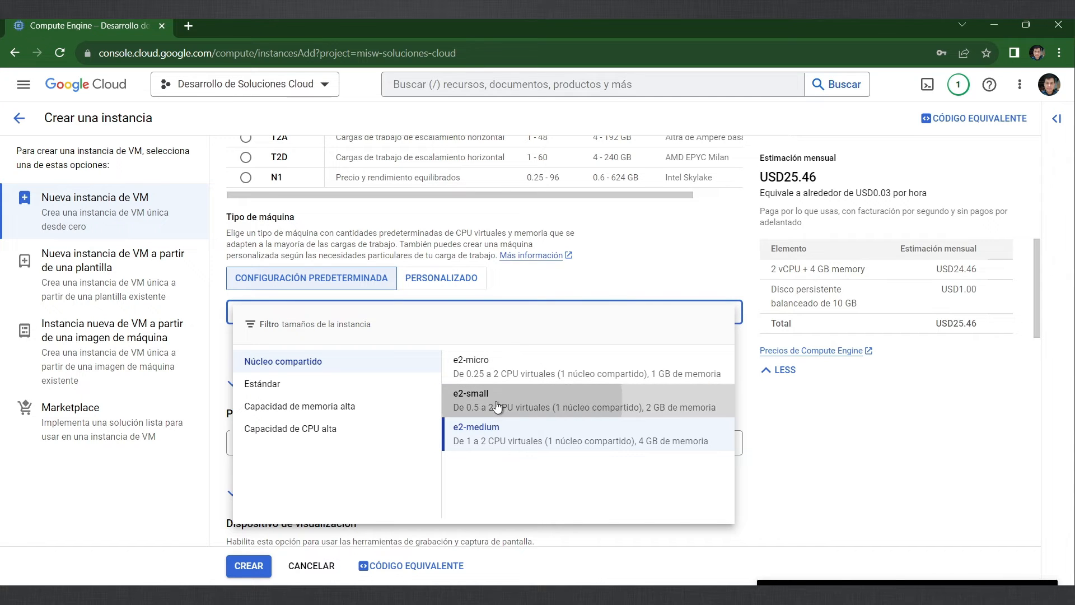
Step: Assign service-account-base-de-datos as the VM instance's service account under Identidad y acceso a la API
{"action": "scroll", "coordinate": [851, 456], "scroll_direction": "down", "scroll_amount": 1}
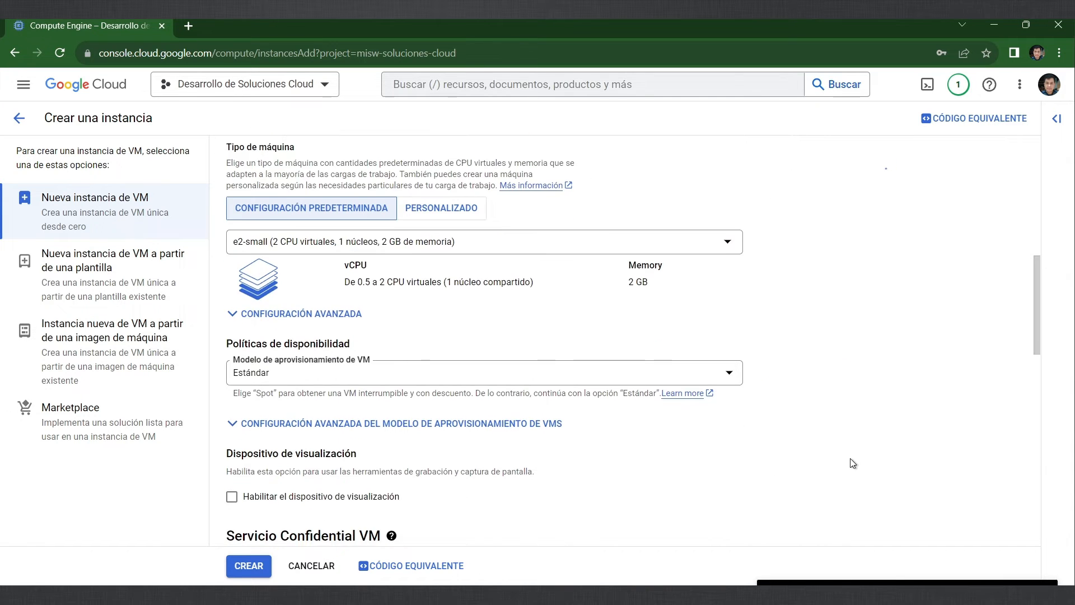
{"action": "scroll", "coordinate": [823, 465], "scroll_direction": "down", "scroll_amount": 4}
{"action": "scroll", "coordinate": [819, 464], "scroll_direction": "down", "scroll_amount": 2}
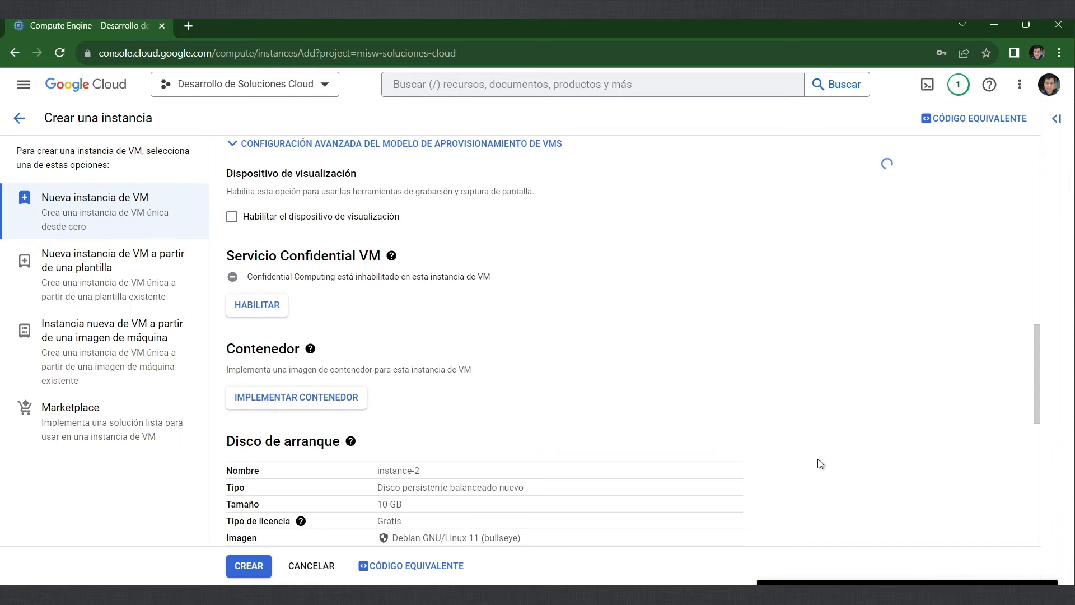
{"action": "scroll", "coordinate": [493, 428], "scroll_direction": "down", "scroll_amount": 2}
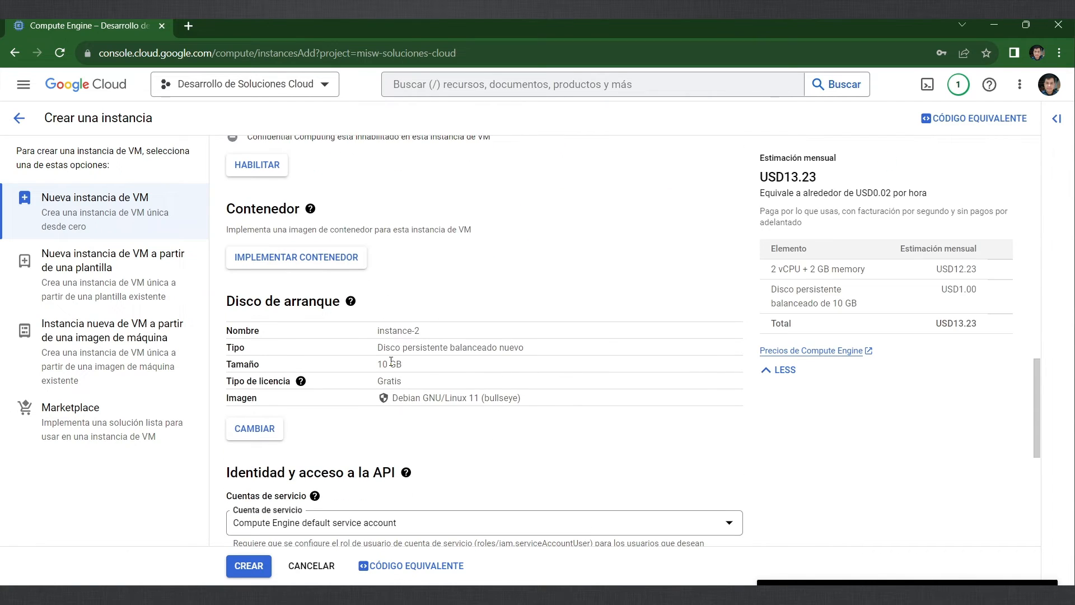
{"action": "scroll", "coordinate": [553, 442], "scroll_direction": "down", "scroll_amount": 4}
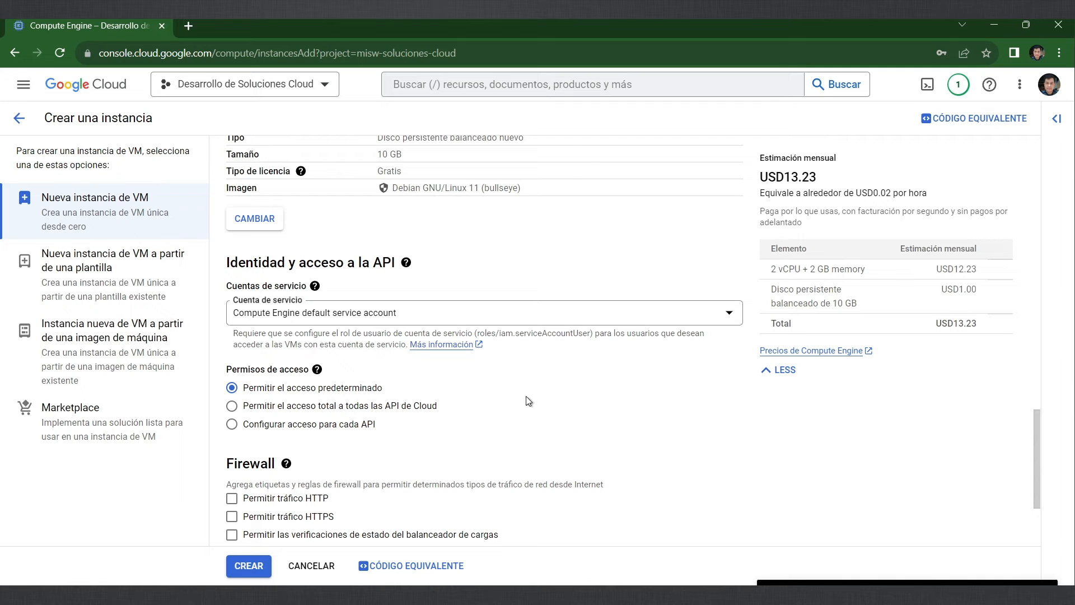
{"action": "left_click", "coordinate": [334, 322]}
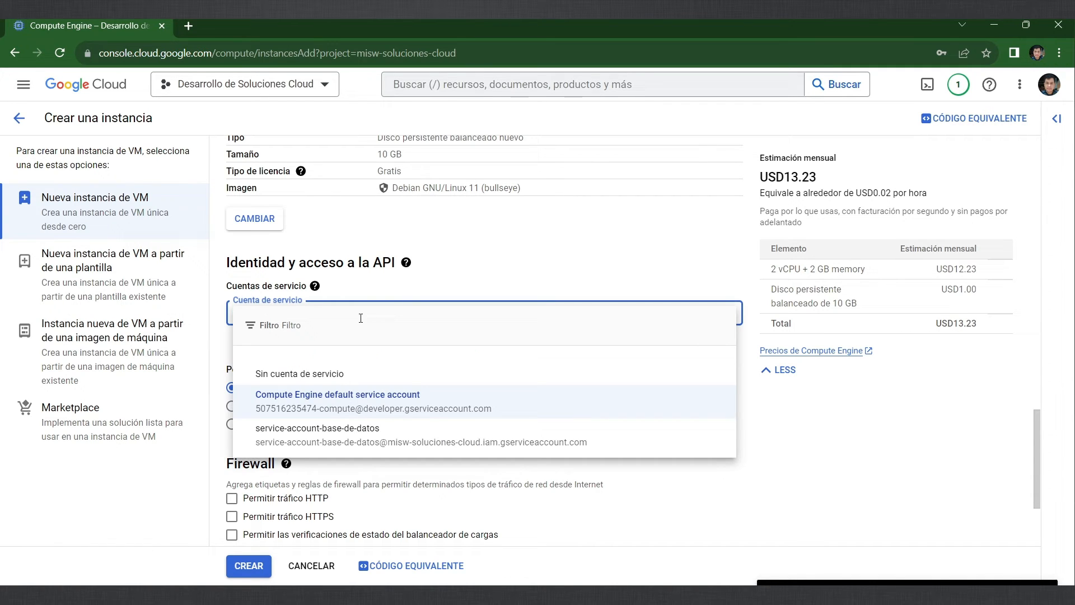
{"action": "left_click", "coordinate": [353, 442]}
{"action": "scroll", "coordinate": [344, 460], "scroll_direction": "down", "scroll_amount": 2}
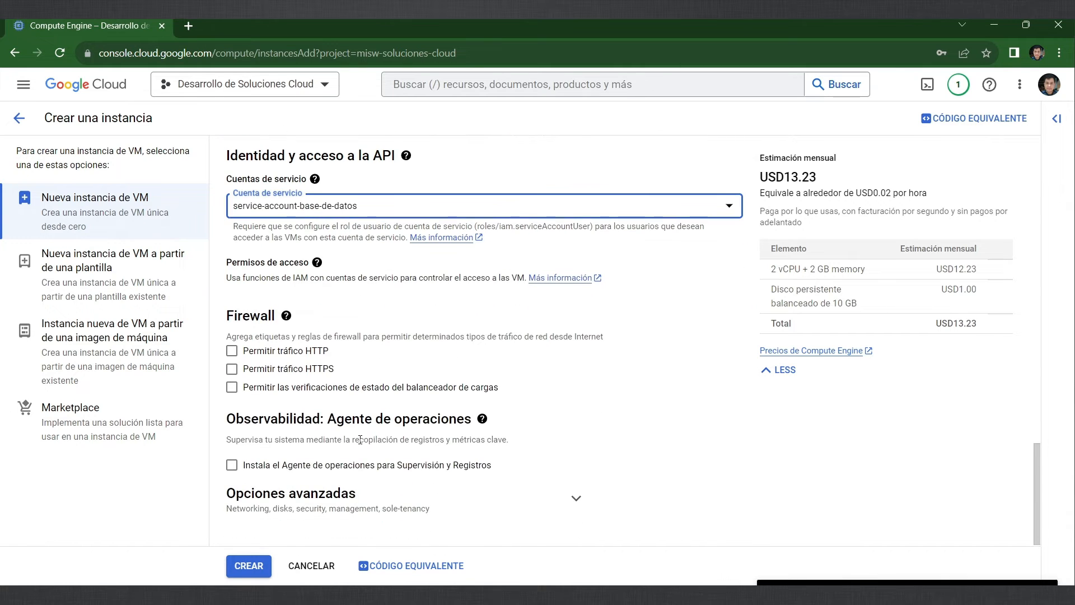
Step: Create the configured VM instance and copy its external IP address from the list of VM instances
{"action": "left_click", "coordinate": [249, 567]}
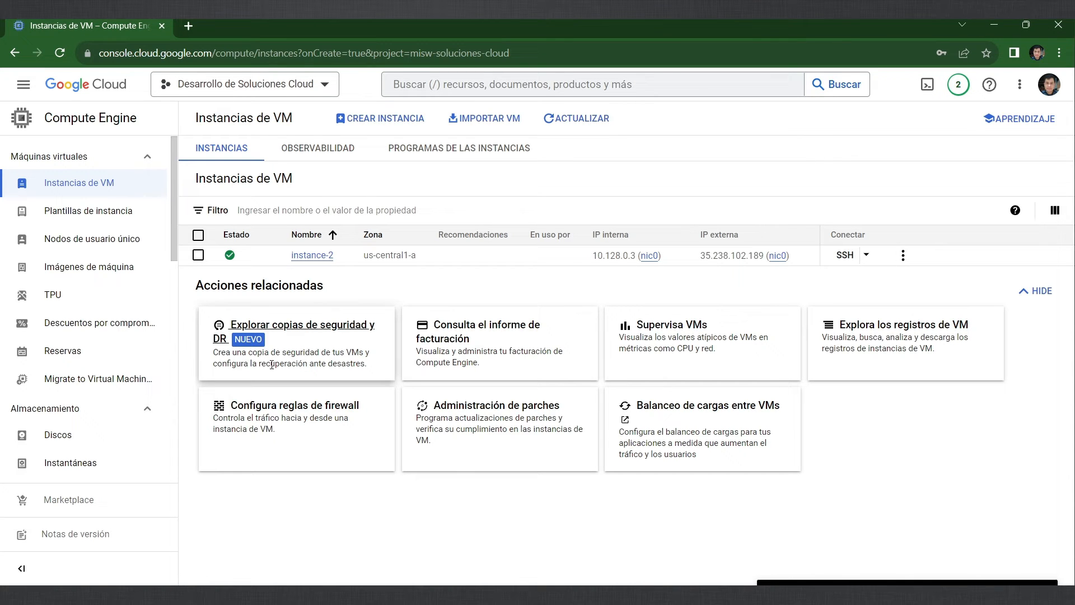
{"action": "left_click", "coordinate": [797, 269]}
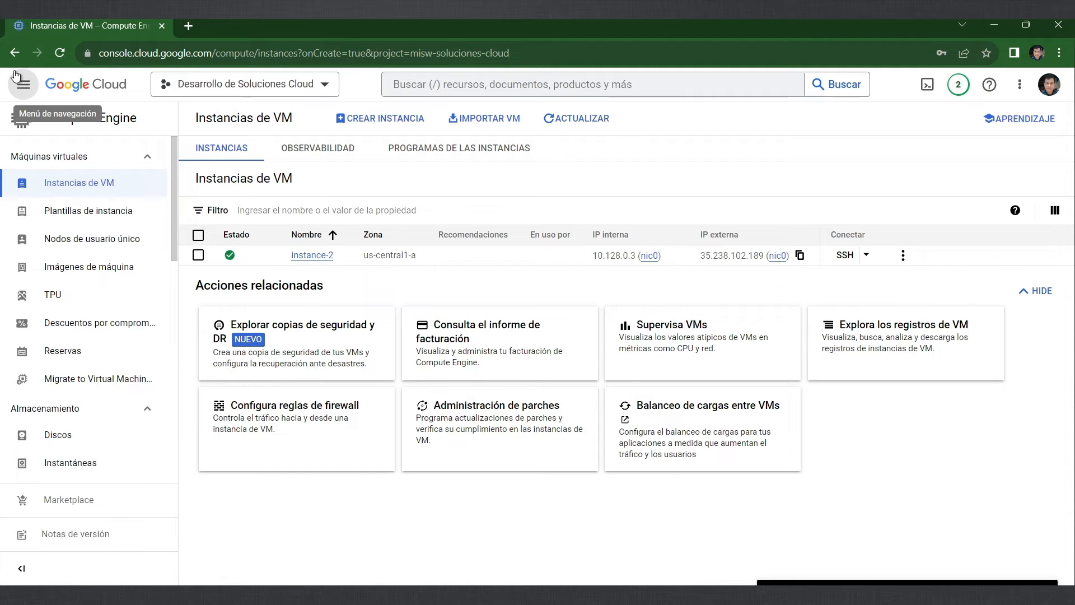
Step: Open the network connection settings (Herramientas de redes) of the Cloud SQL instance instancia-de-db
{"action": "left_click", "coordinate": [24, 87]}
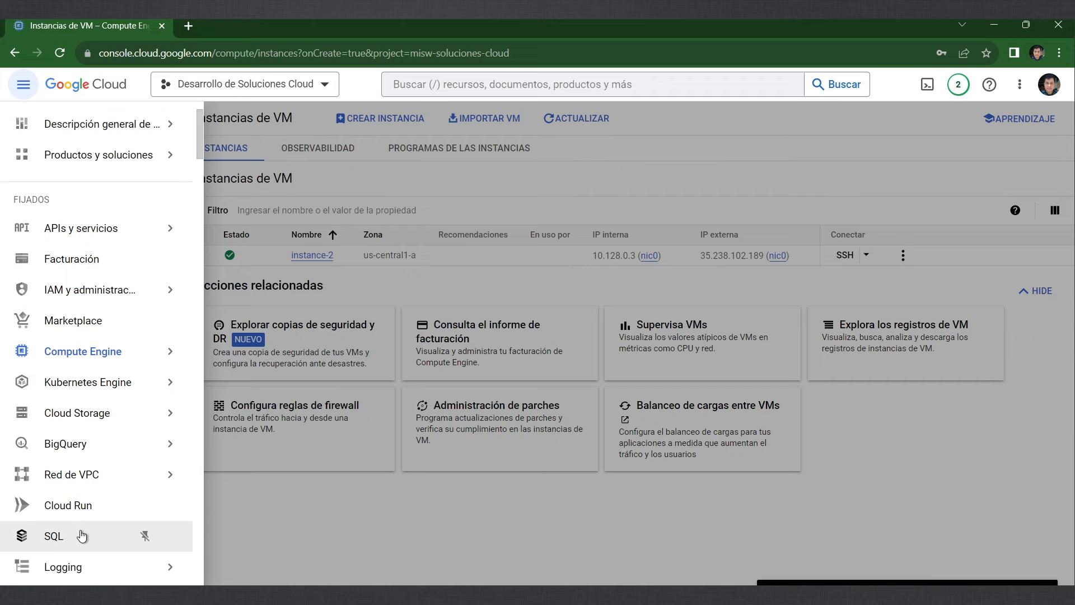
{"action": "left_click", "coordinate": [82, 536]}
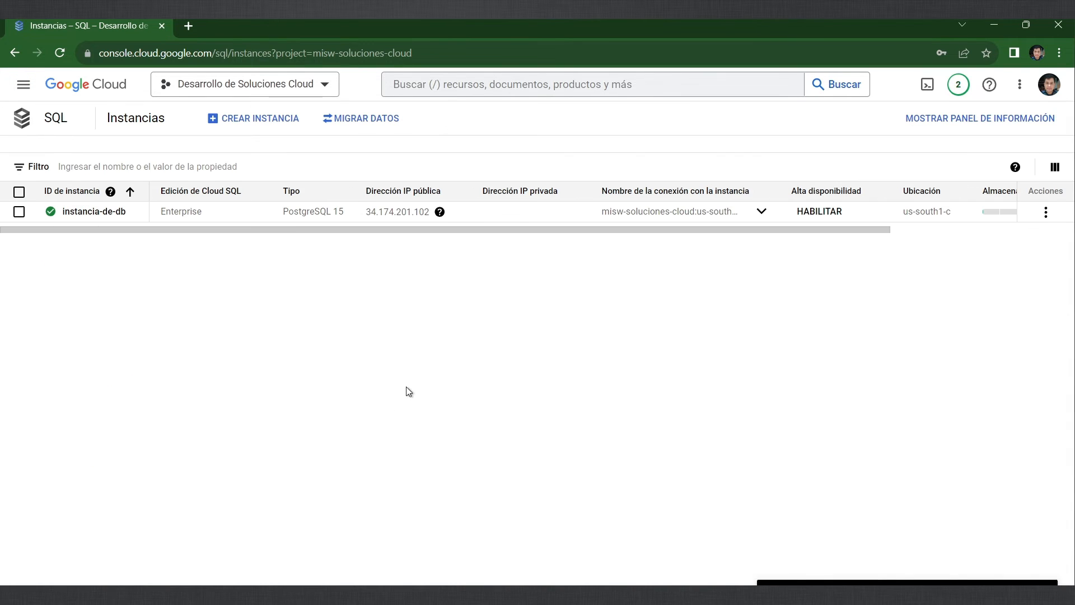
{"action": "left_click", "coordinate": [89, 211]}
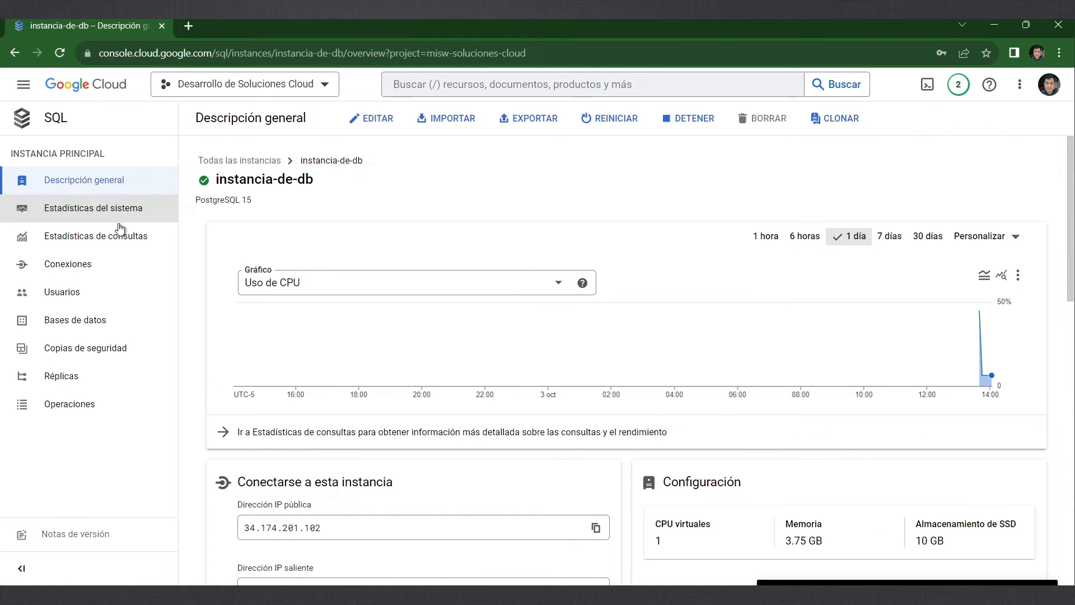
{"action": "left_click", "coordinate": [105, 268]}
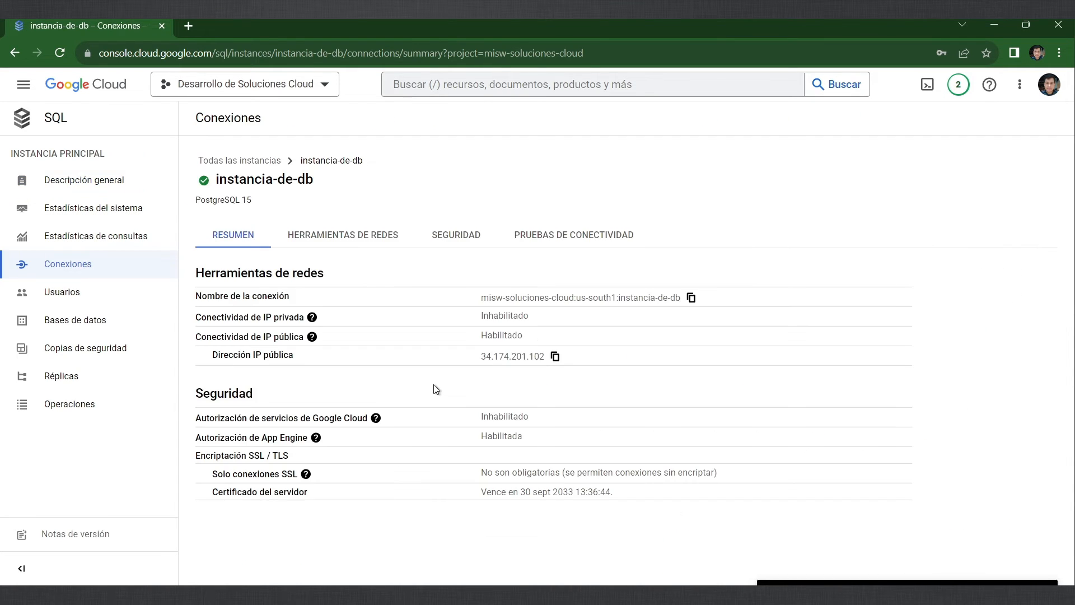
{"action": "left_click", "coordinate": [386, 234]}
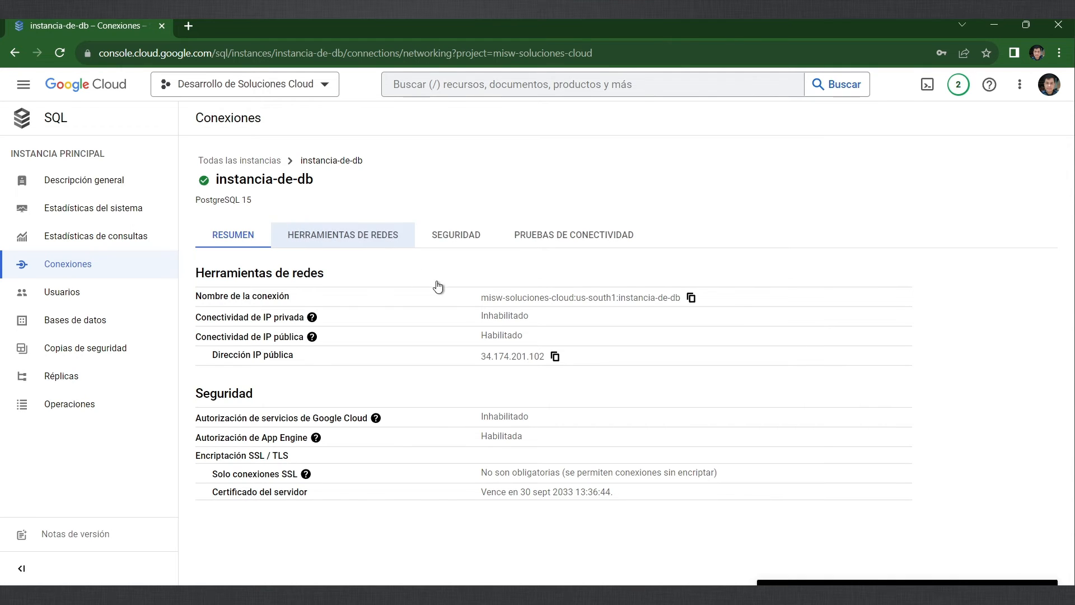
{"action": "scroll", "coordinate": [479, 335], "scroll_direction": "down", "scroll_amount": 4}
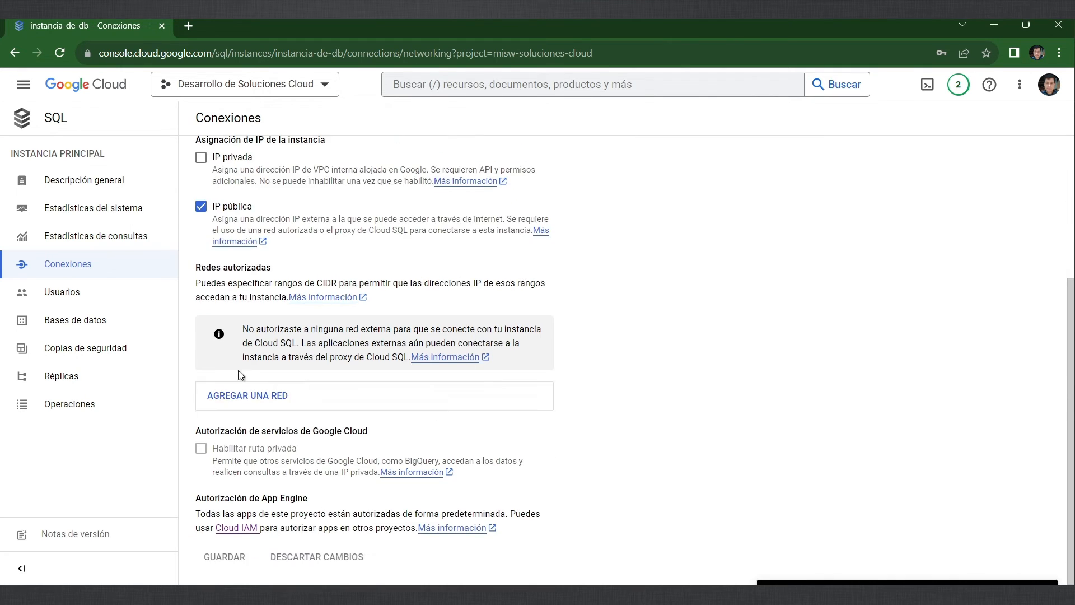
Step: Add an authorized network named instancia-2 with the VM's copied IP address 35.238.102.189 and save the connection settings
{"action": "left_click", "coordinate": [242, 397]}
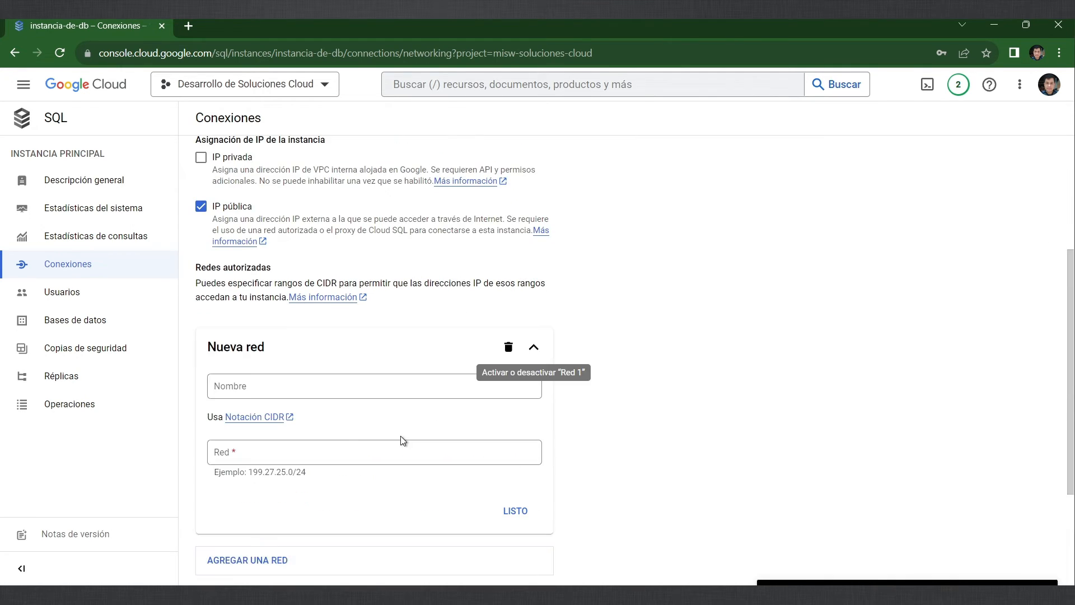
{"action": "left_click", "coordinate": [338, 449]}
{"action": "key", "text": "ctrl+v"}
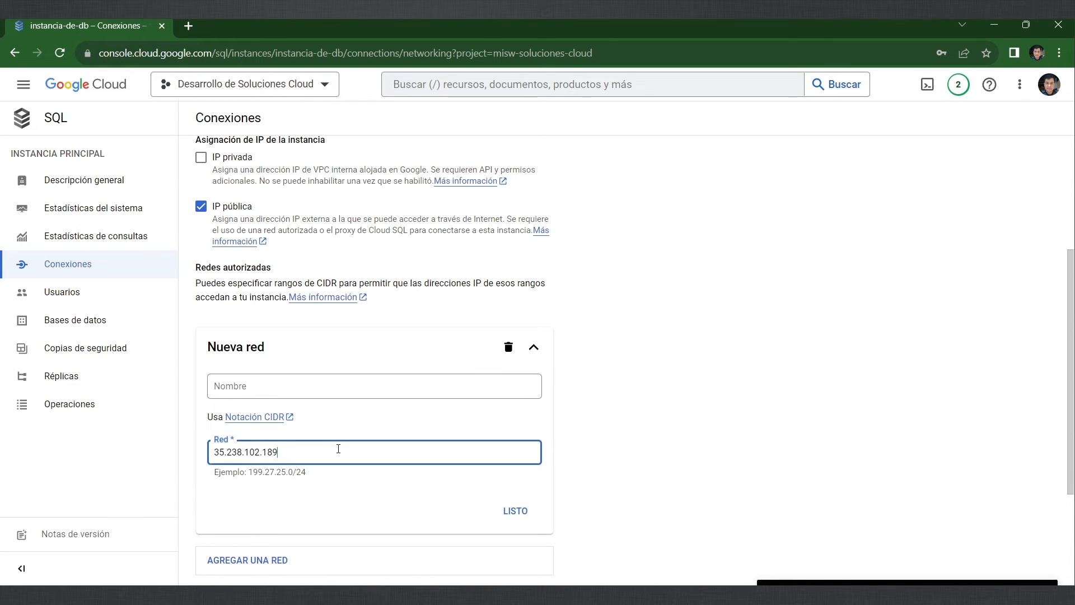
{"action": "left_click", "coordinate": [335, 387]}
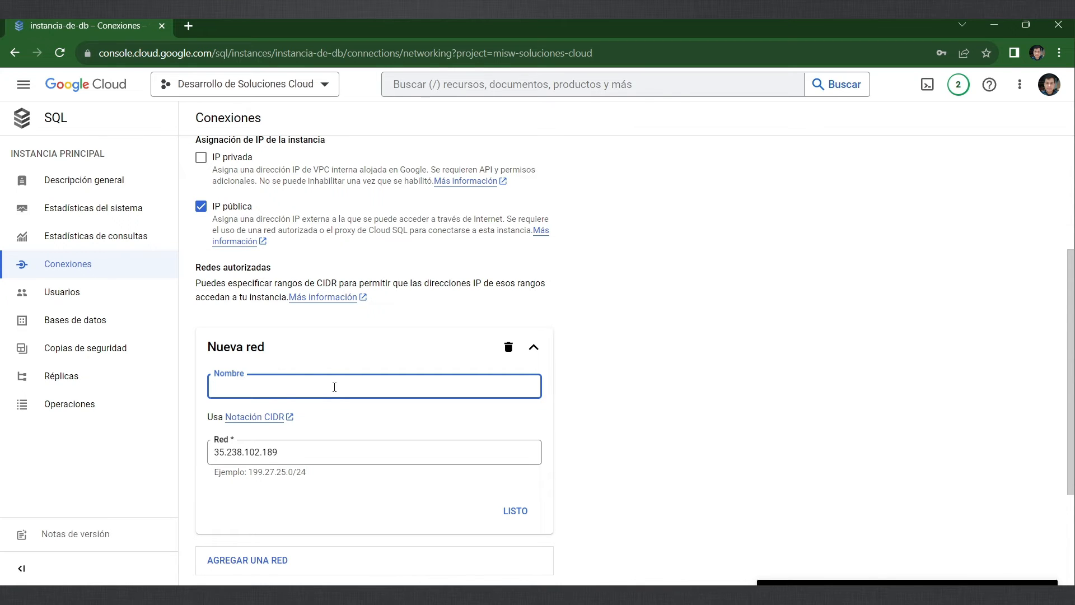
{"action": "scroll", "coordinate": [335, 387], "scroll_direction": "up", "scroll_amount": 1}
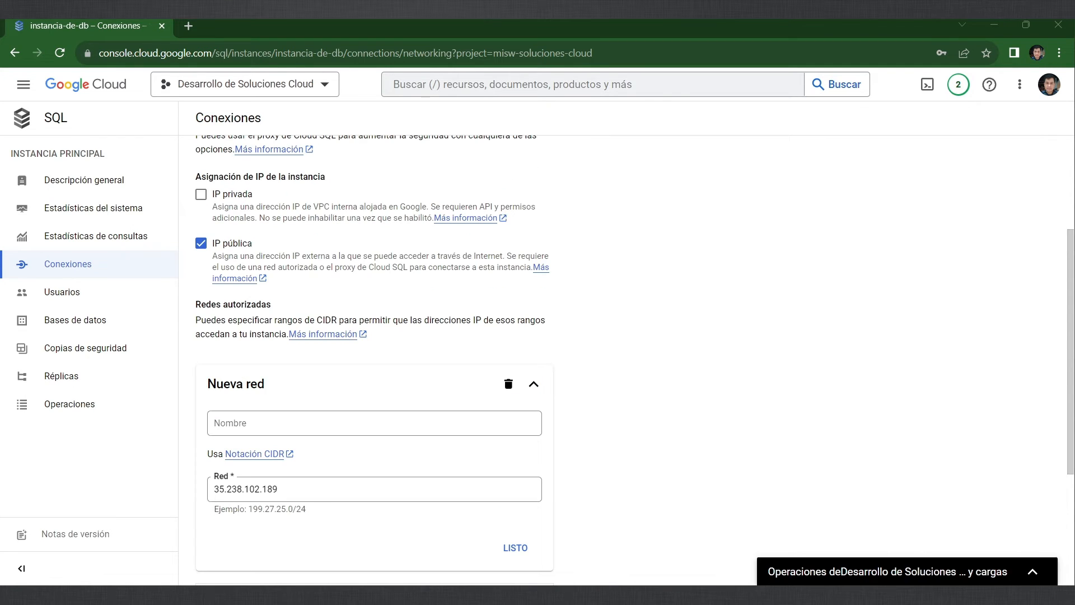
{"action": "left_click", "coordinate": [412, 428]}
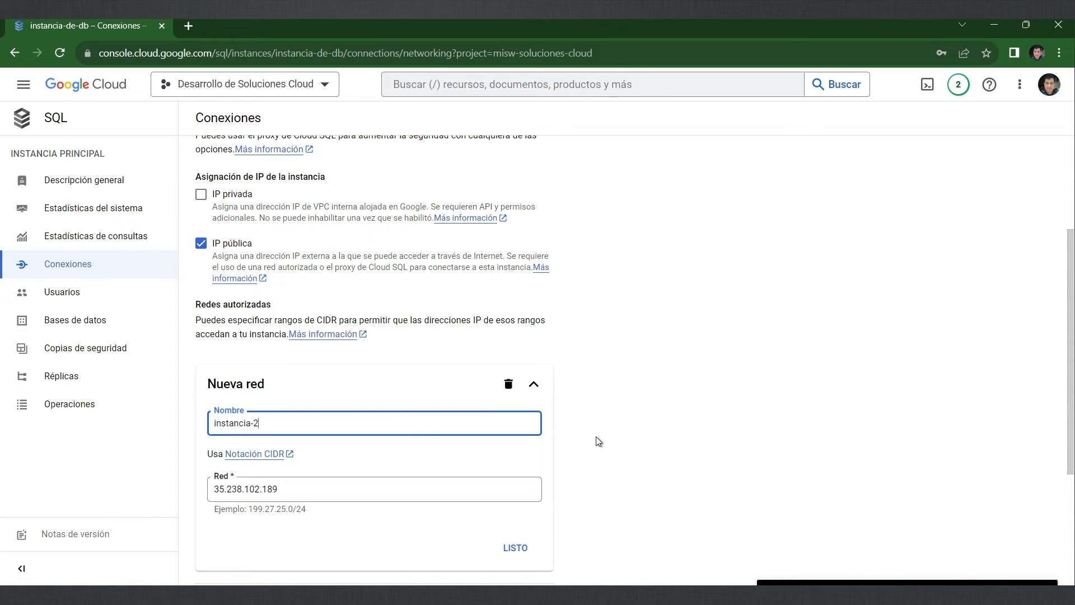
{"action": "left_click", "coordinate": [533, 548]}
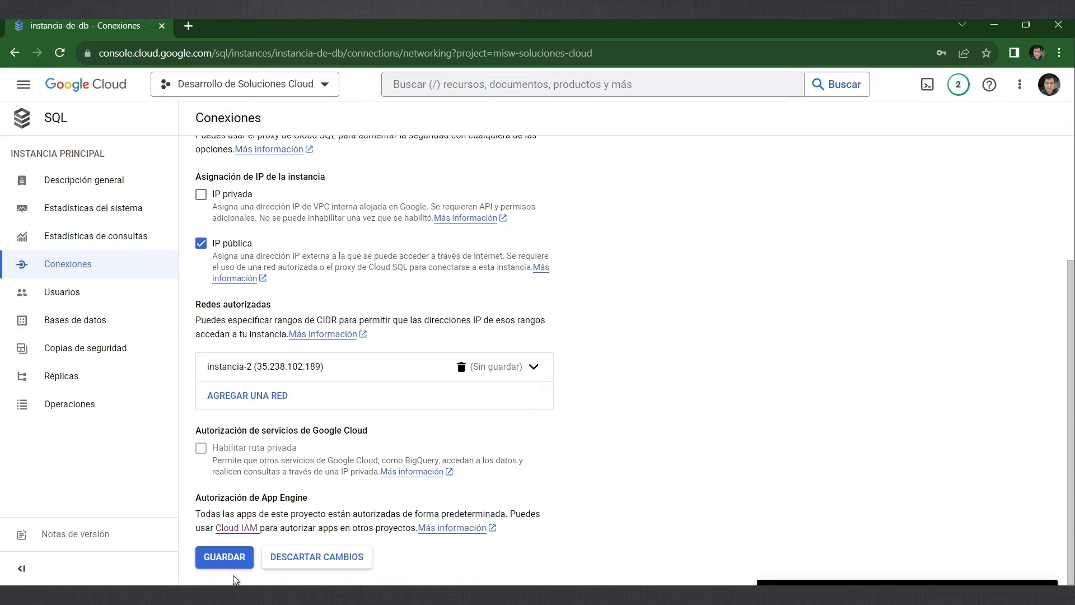
{"action": "left_click", "coordinate": [241, 557]}
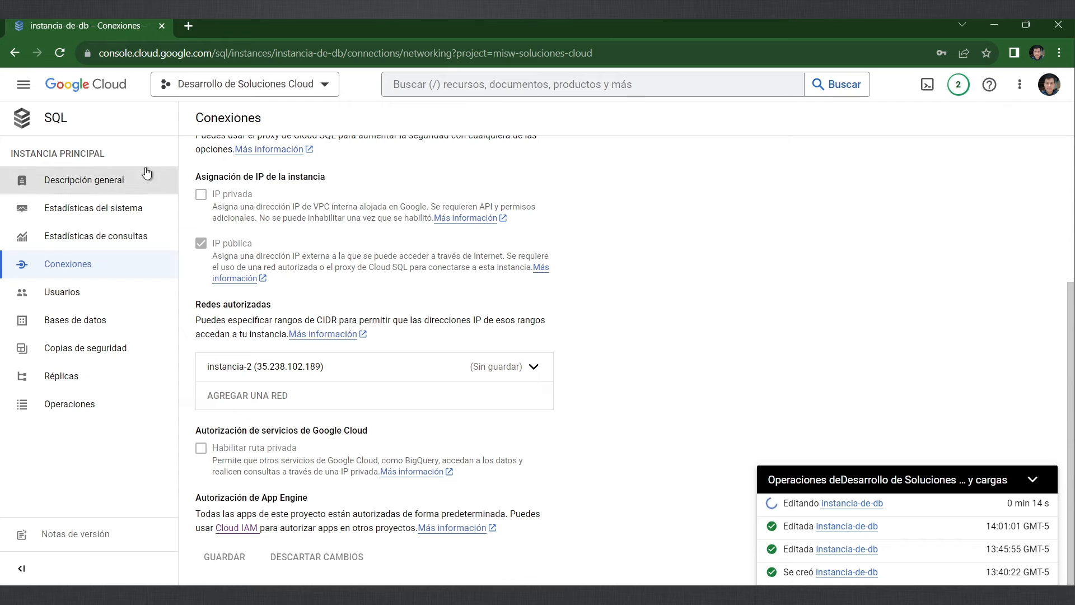
Step: Connect to the Compute Engine VM instance-2 over SSH by running its gcloud command in Cloud Shell and authorizing Cloud Shell
{"action": "left_click", "coordinate": [11, 84]}
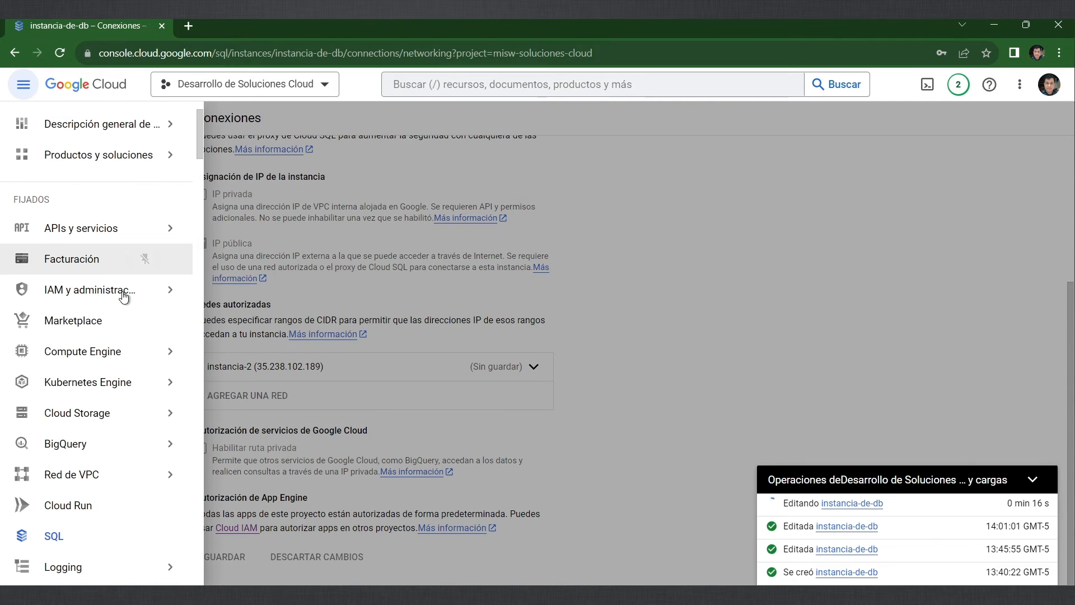
{"action": "left_click", "coordinate": [108, 355]}
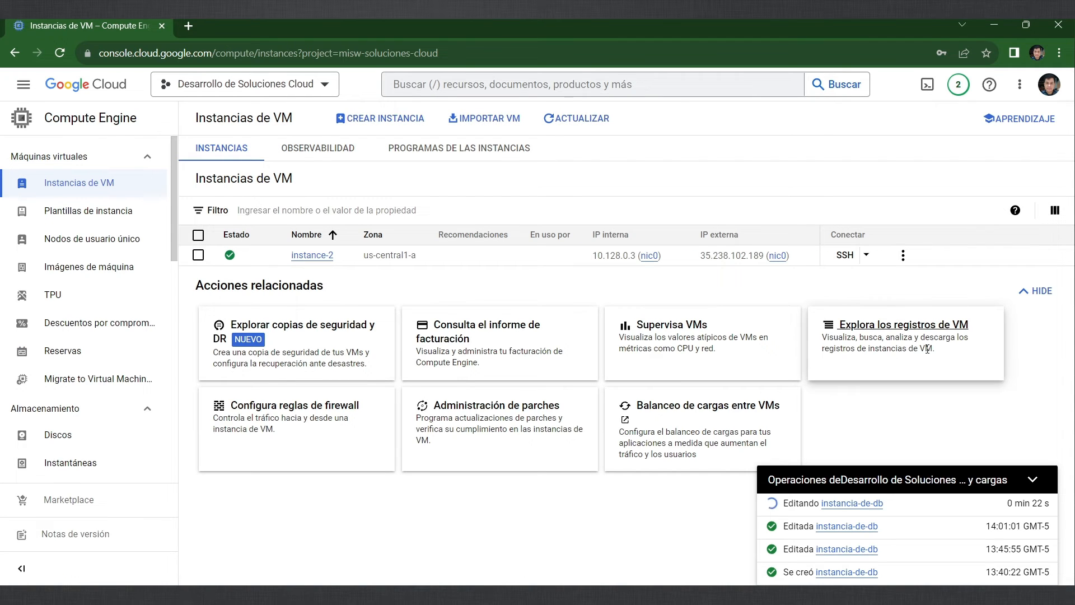
{"action": "left_click", "coordinate": [866, 254]}
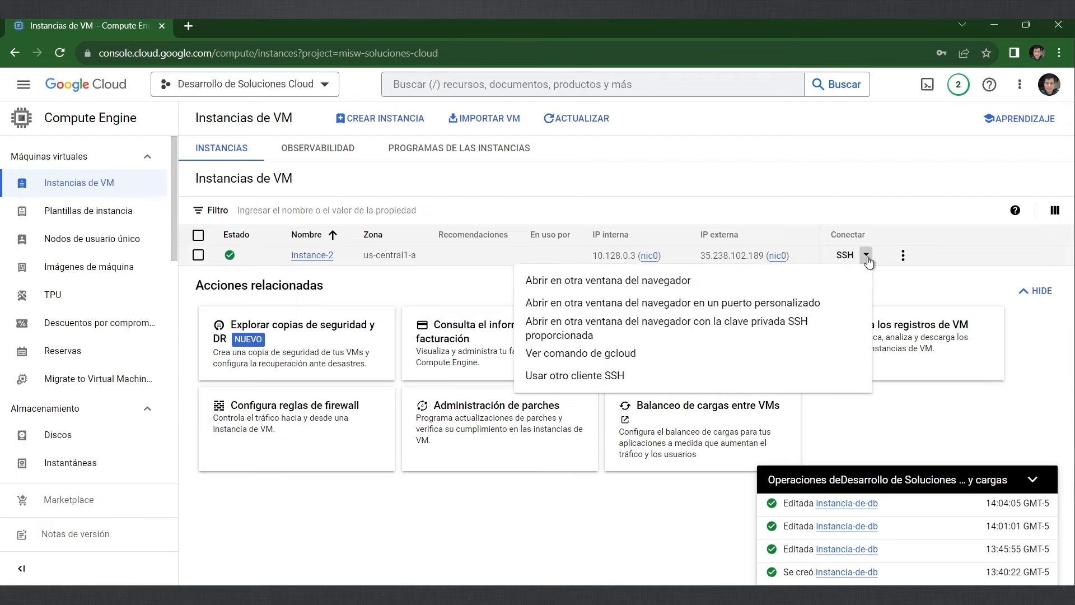
{"action": "left_click", "coordinate": [768, 353]}
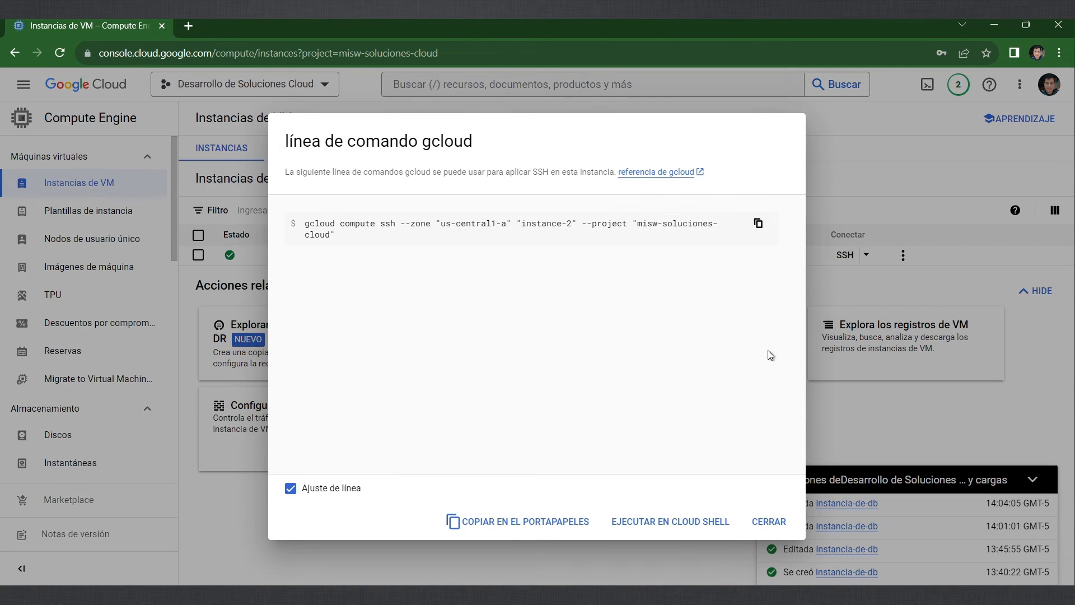
{"action": "left_click", "coordinate": [677, 521]}
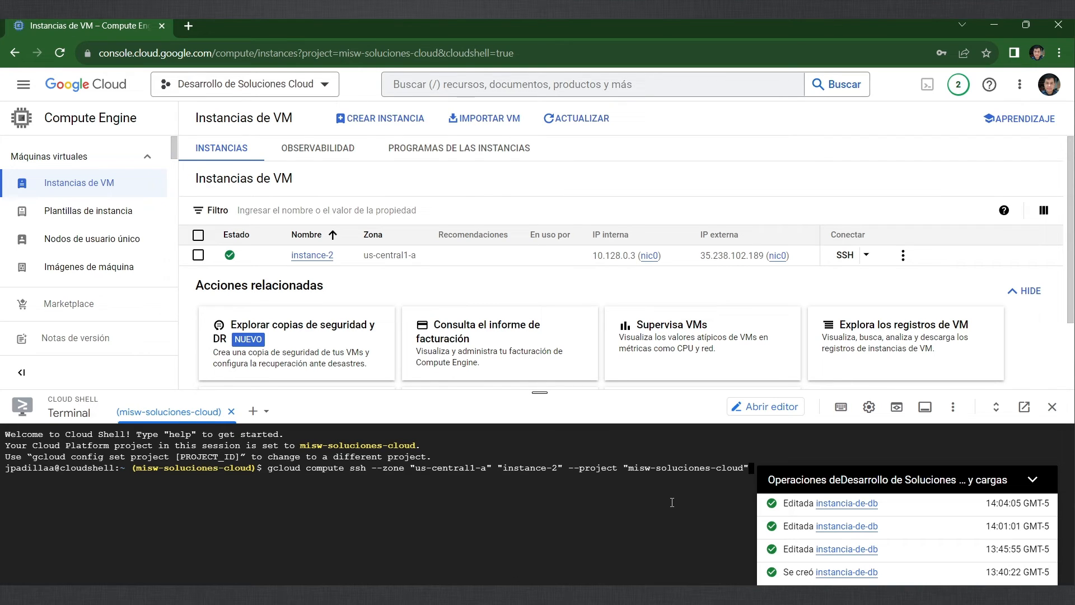
{"action": "key", "text": "Return"}
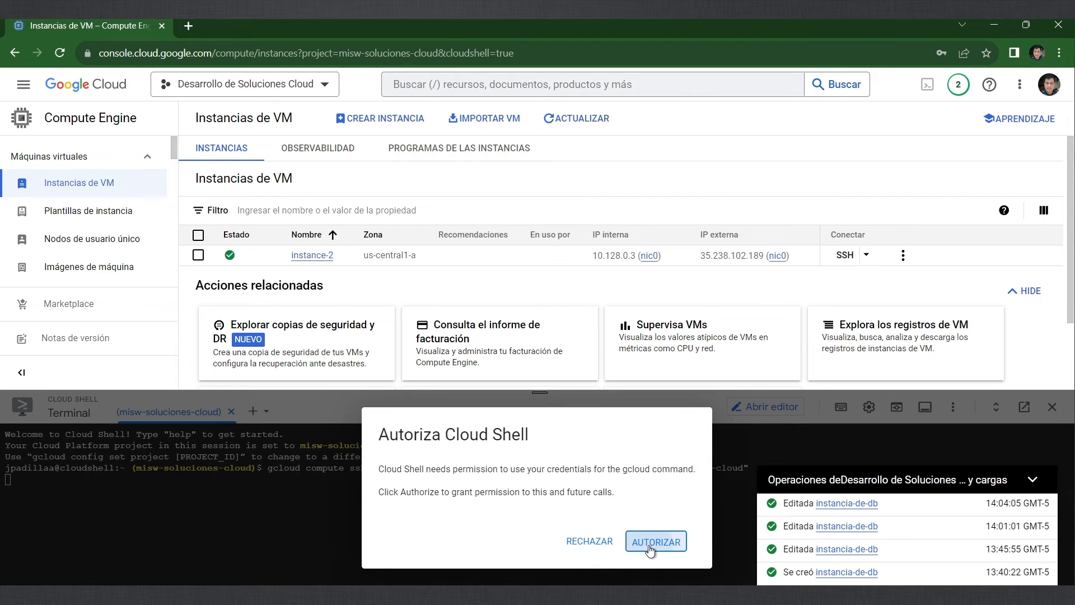
{"action": "left_click", "coordinate": [648, 546]}
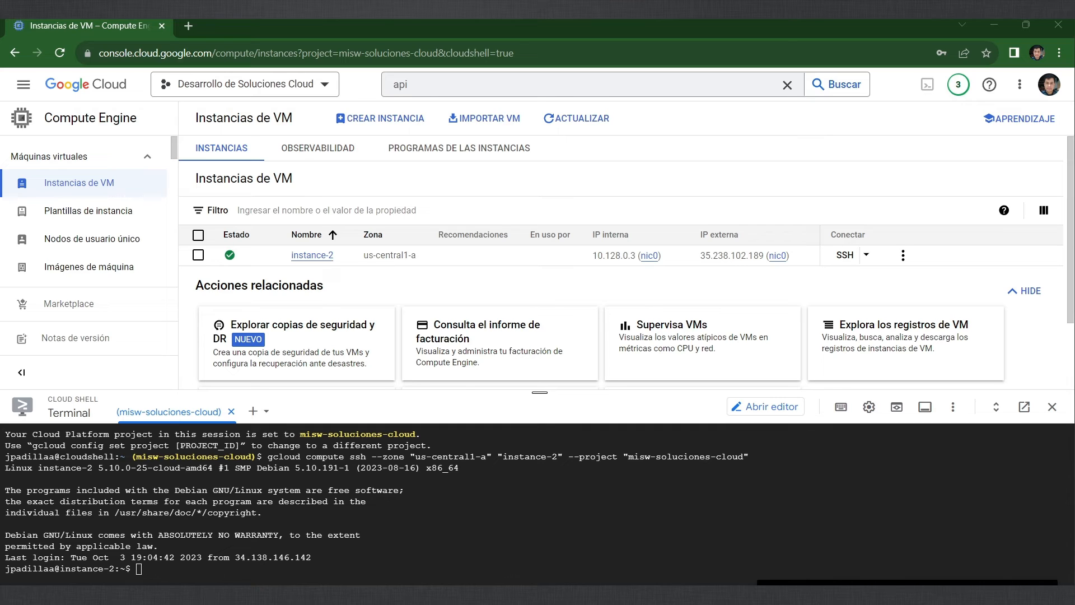
Step: Switch to the root user on instance-2 with sudo su and refresh the package lists with apt-get update
{"action": "left_click", "coordinate": [442, 562]}
{"action": "type", "text": "sudo su"}
{"action": "key", "text": "Return"}
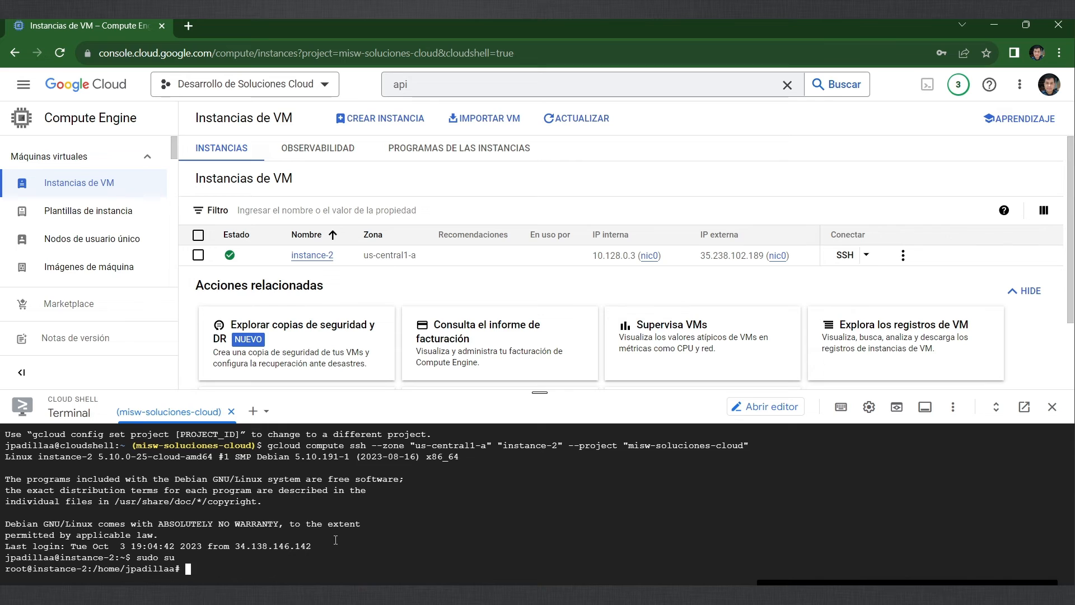
{"action": "type", "text": "apt-get update"}
{"action": "key", "text": "Return"}
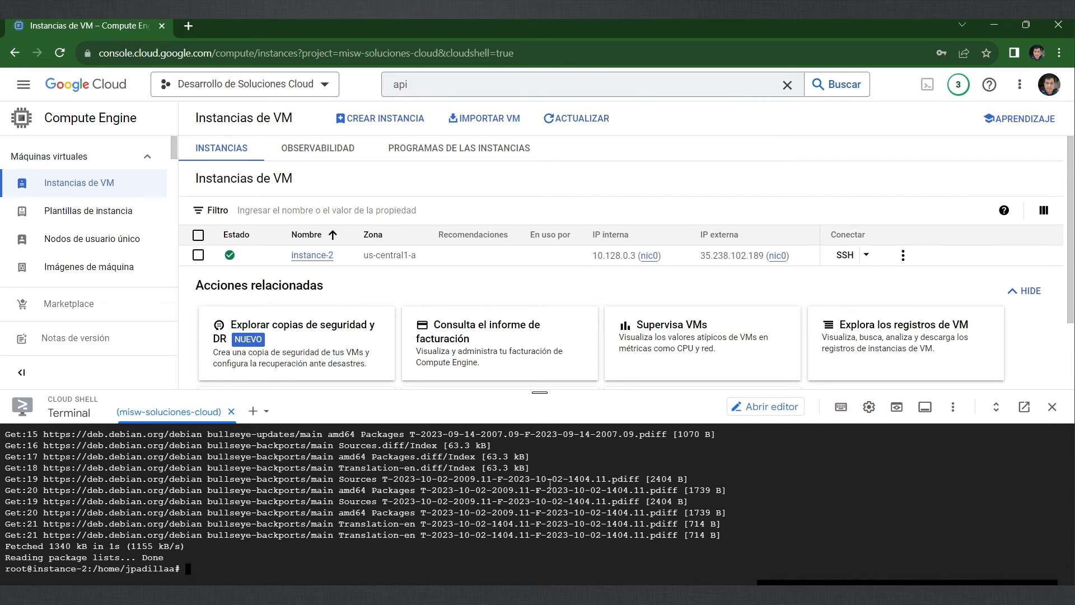
Step: Install the postgresql-client package on instance-2 with apt-get and accept the installation
{"action": "type", "text": "apt-get install postgresql-client"}
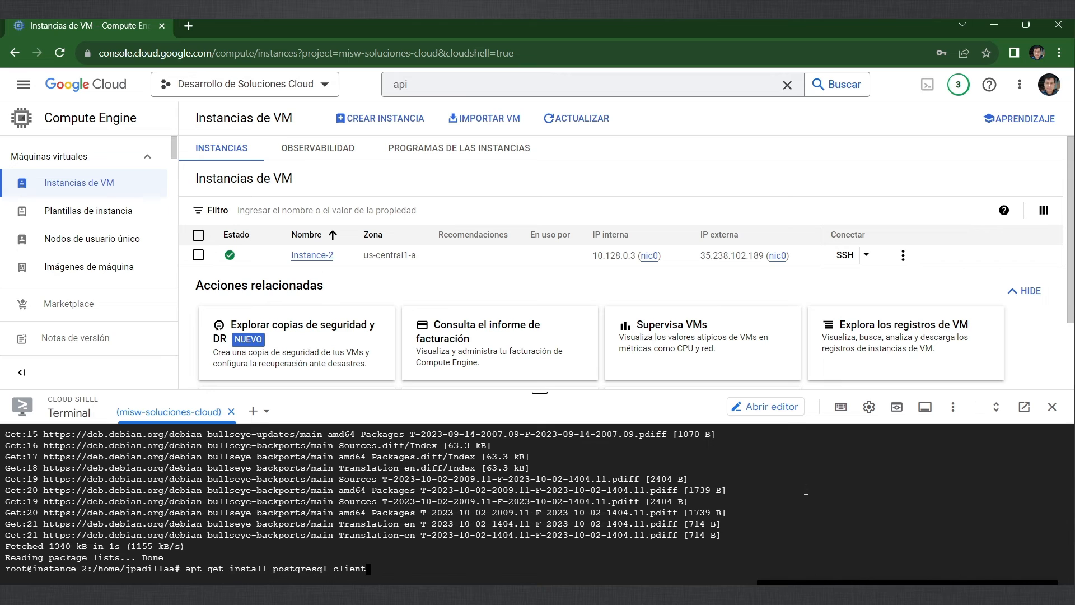
{"action": "key", "text": "Return"}
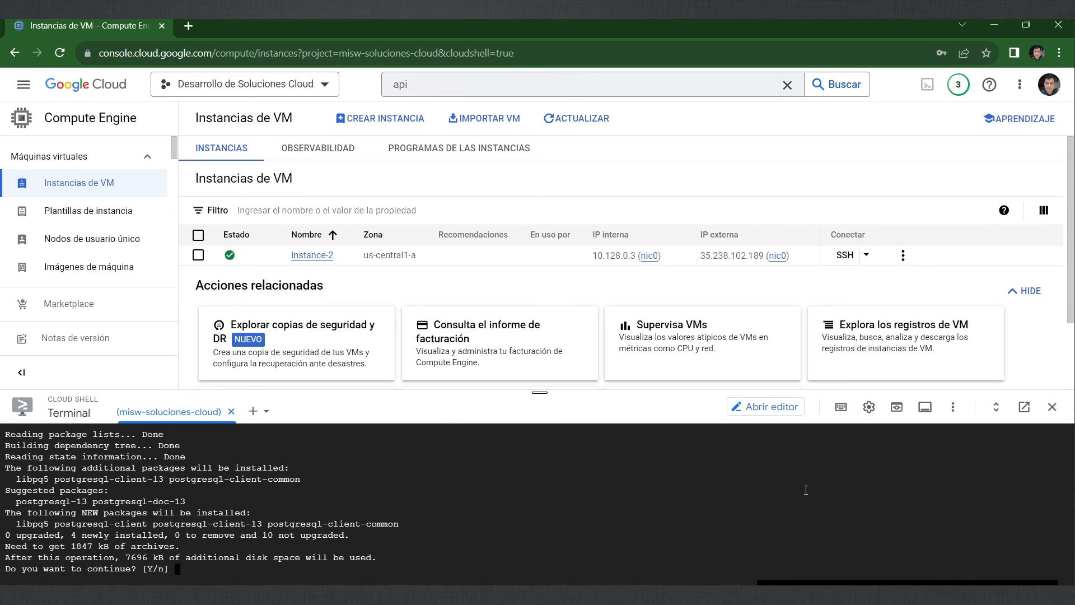
{"action": "type", "text": "y"}
{"action": "key", "text": "Return"}
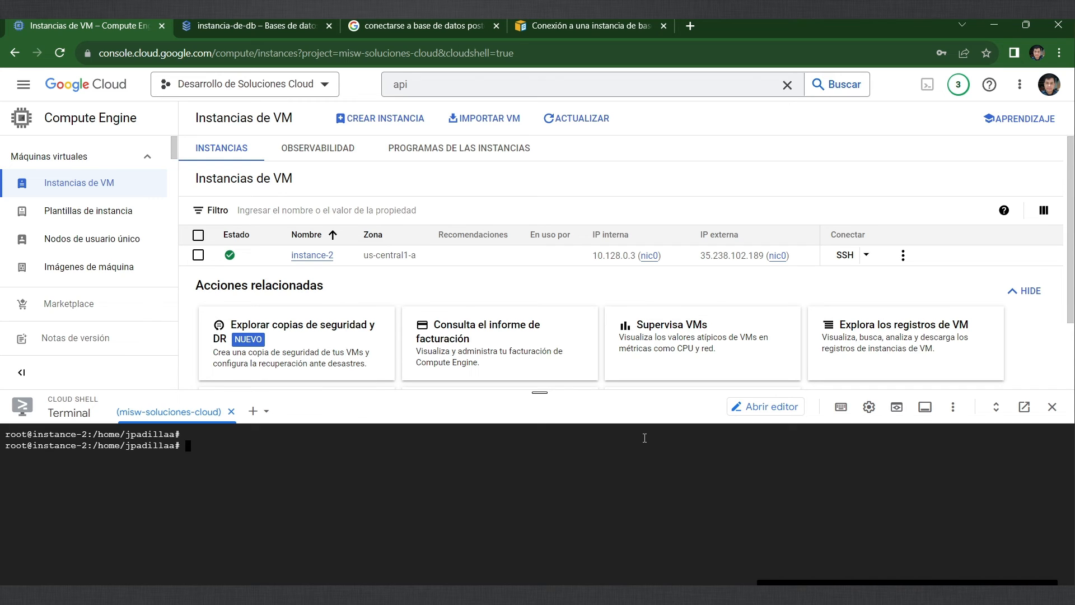
Step: Enter the command psql --host=34.174.201.102 --port=5432 --username=postgres --password --dbname=mi-db at the VM's prompt
{"action": "type", "text": "clear"}
{"action": "key", "text": "Up"}
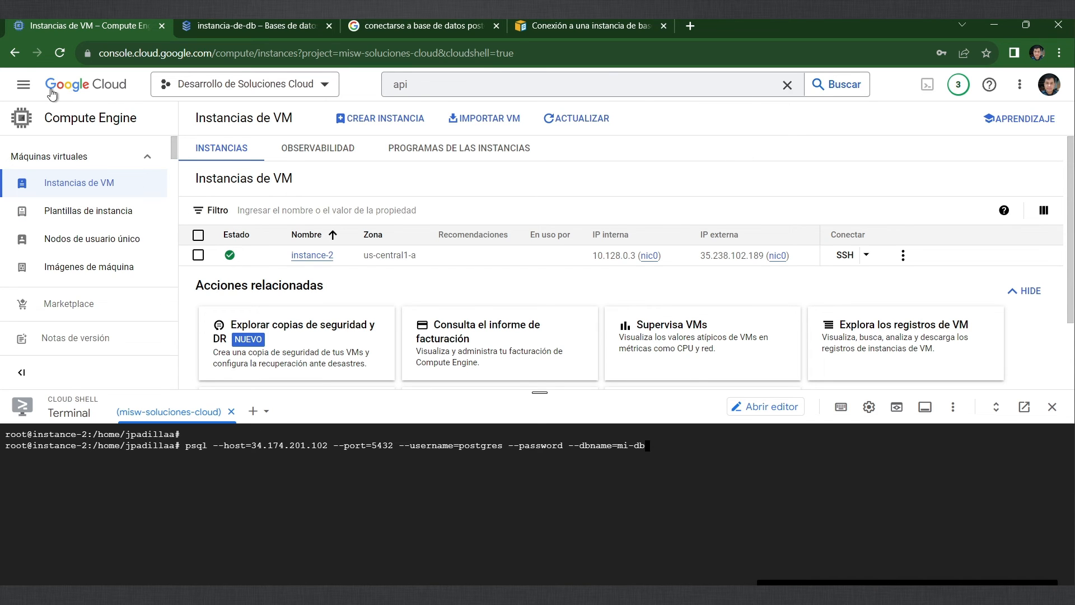
Step: Check the public IP address of the Cloud SQL instance instancia-de-db and its user accounts against the psql command's parameters
{"action": "left_click", "coordinate": [25, 86]}
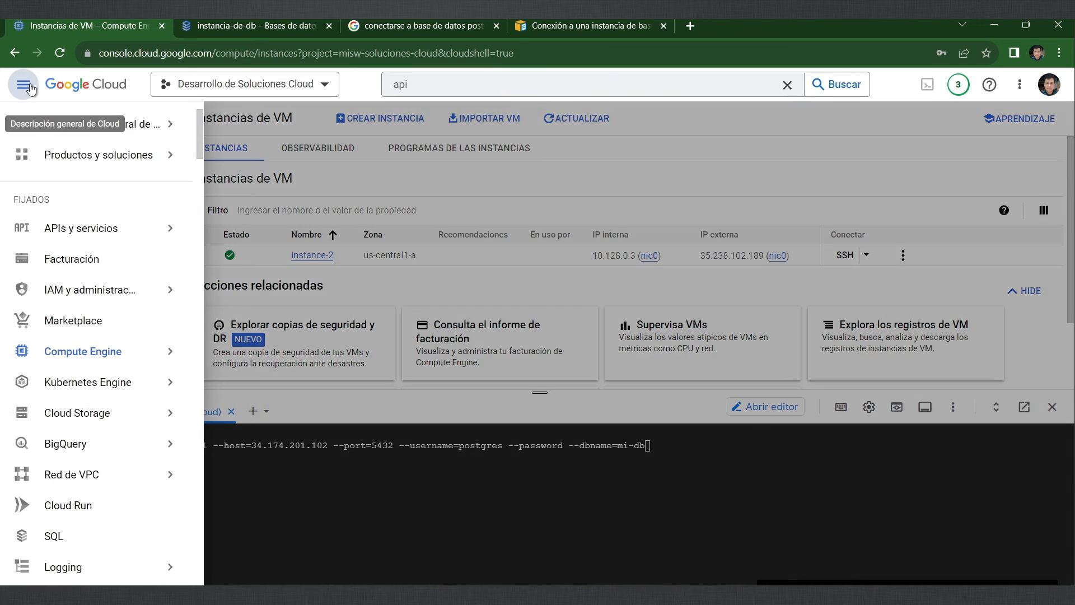
{"action": "left_click", "coordinate": [54, 536]}
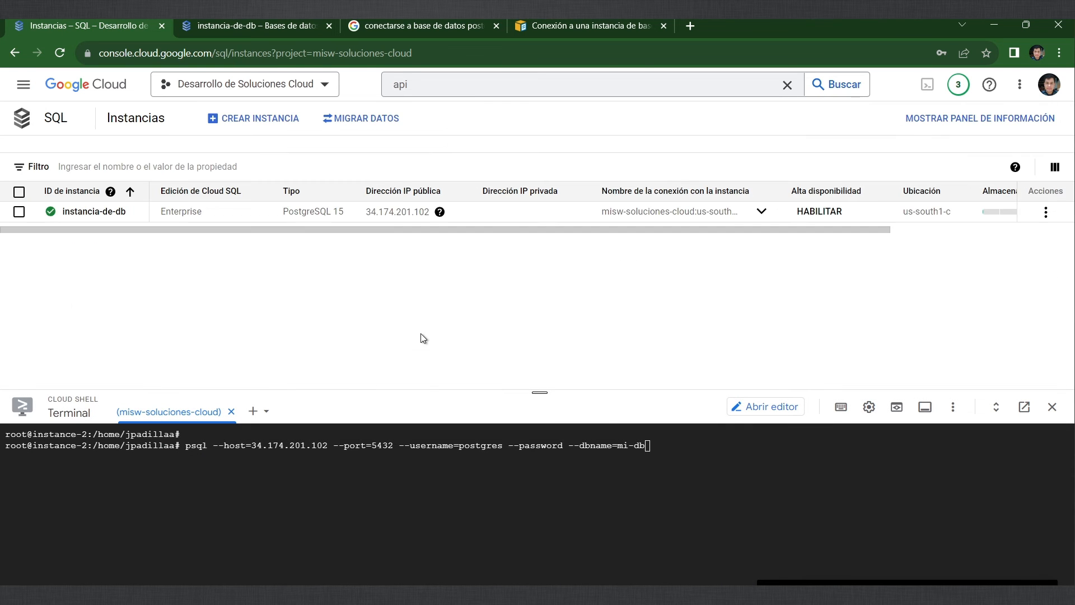
{"action": "left_click", "coordinate": [95, 211]}
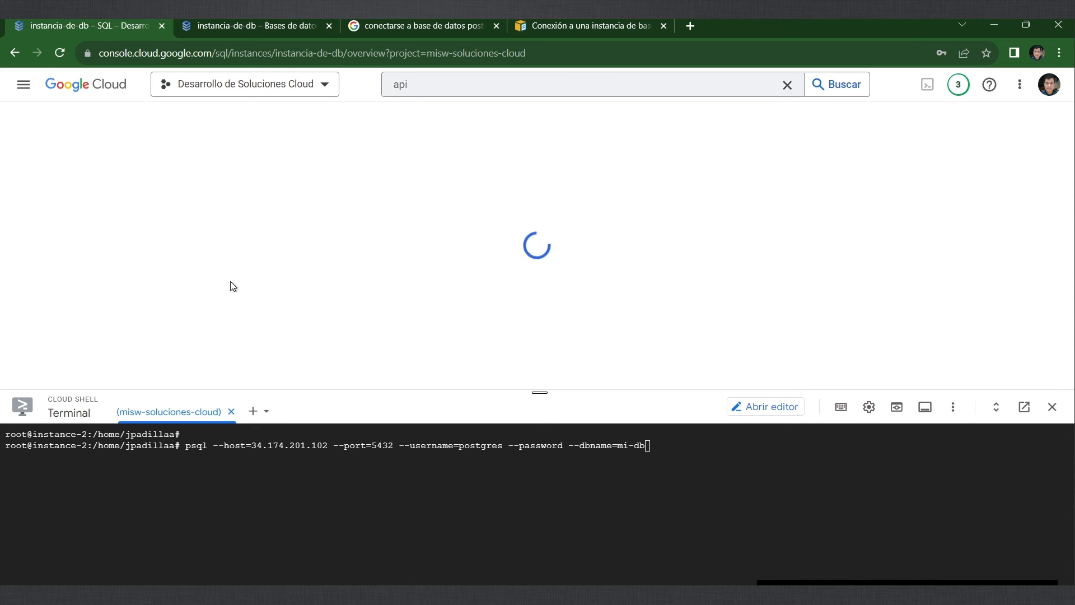
{"action": "scroll", "coordinate": [411, 257], "scroll_direction": "down", "scroll_amount": 1}
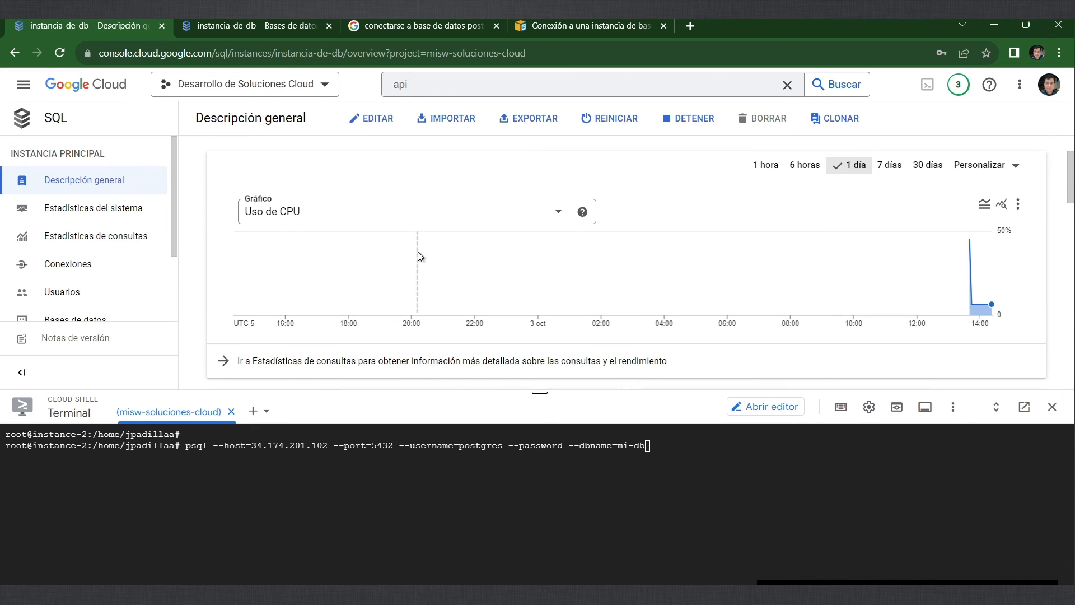
{"action": "scroll", "coordinate": [418, 256], "scroll_direction": "down", "scroll_amount": 3}
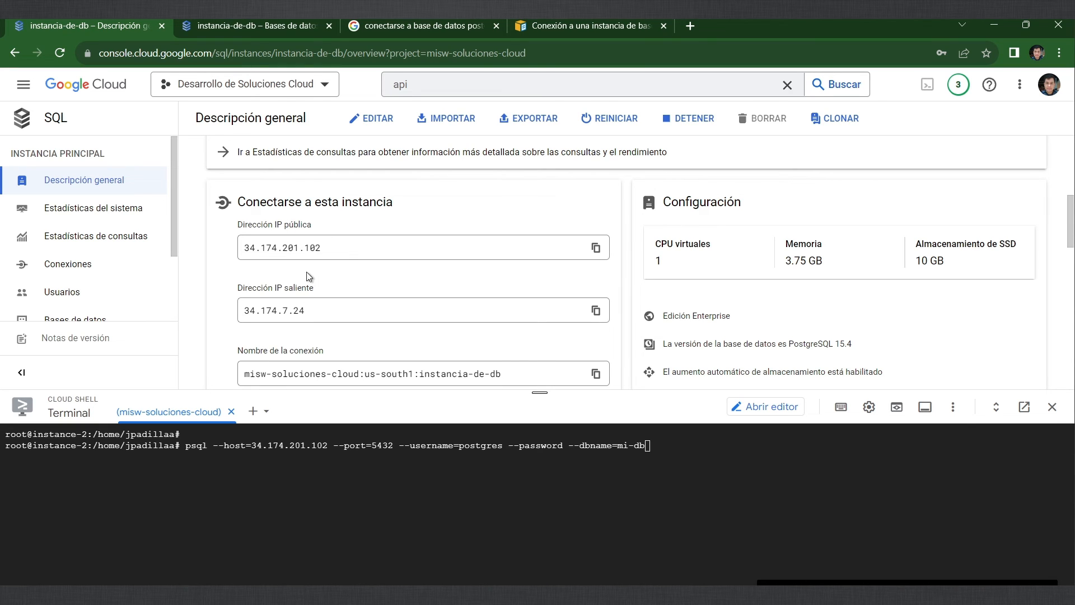
{"action": "left_click", "coordinate": [370, 454]}
{"action": "scroll", "coordinate": [90, 249], "scroll_direction": "down", "scroll_amount": 2}
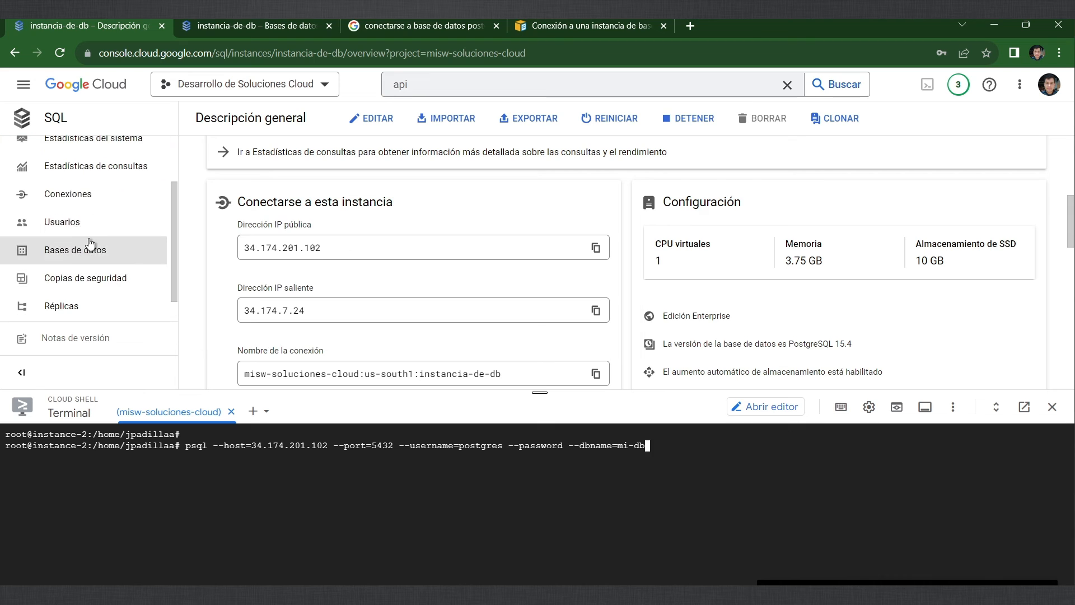
{"action": "left_click", "coordinate": [56, 222]}
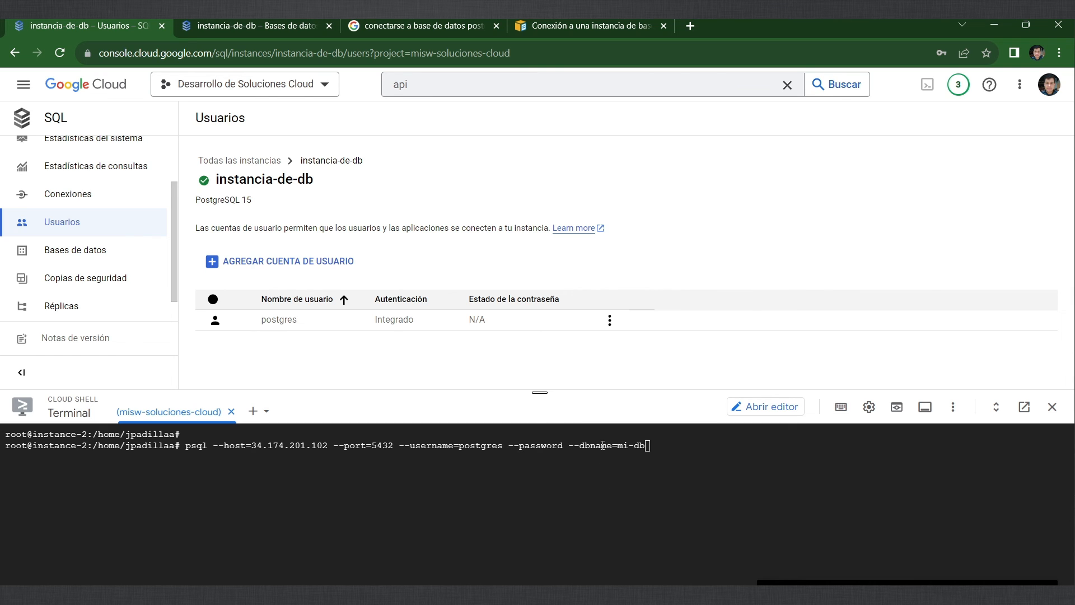
Step: Check that mi-db is among the instance's databases, run the prepared psql command, and enter the postgres user's password
{"action": "left_click", "coordinate": [111, 258]}
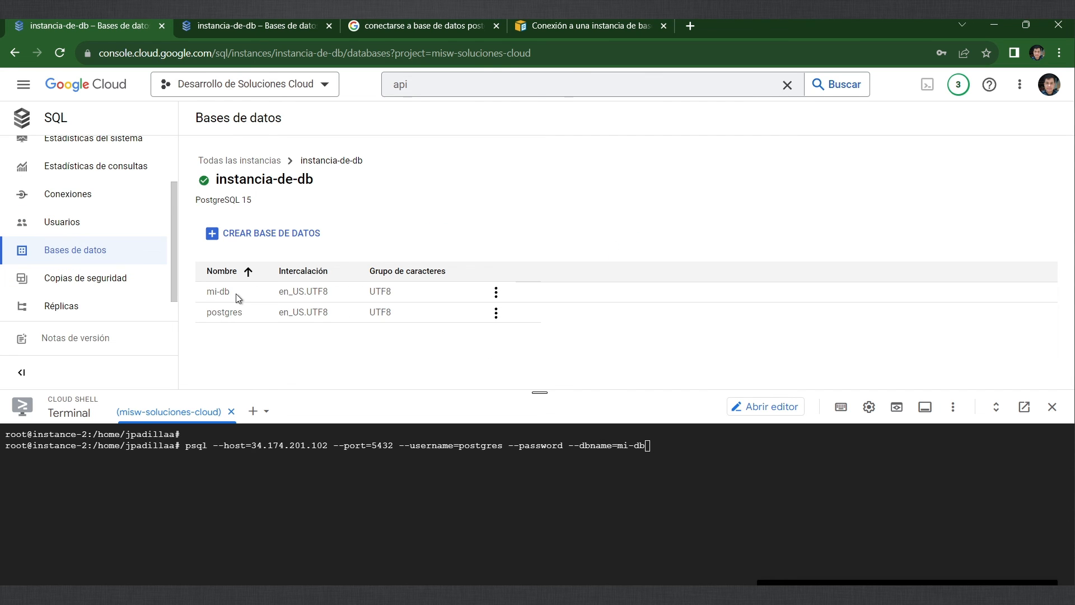
{"action": "left_click", "coordinate": [705, 490]}
{"action": "key", "text": "Return"}
{"action": "key", "text": "Return"}
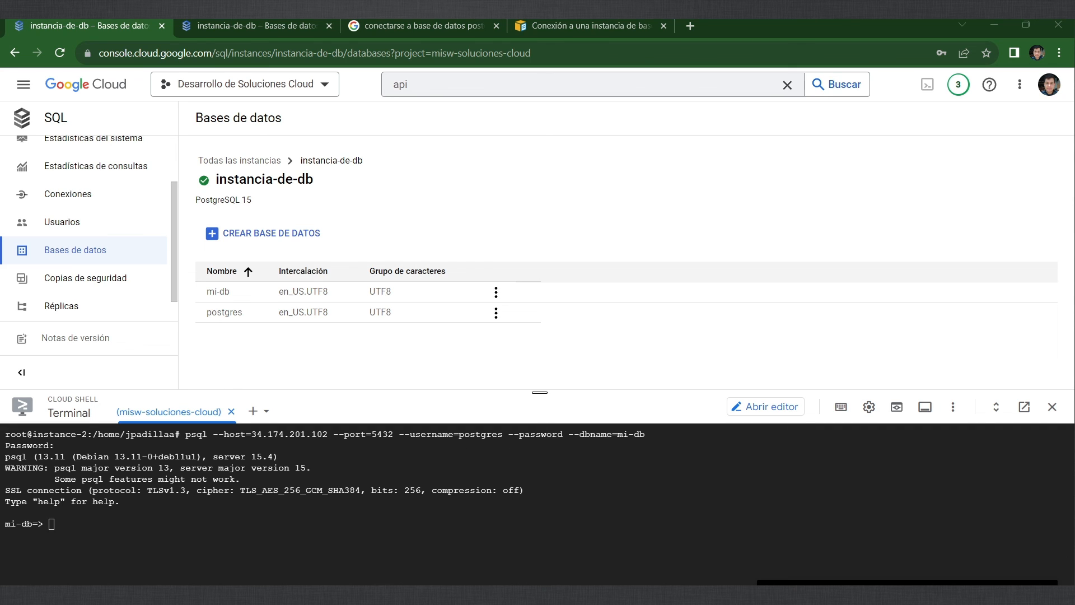
Step: Quit the psql session on mi-db with \q and close Cloud Shell
{"action": "key", "text": "alt+Tab"}
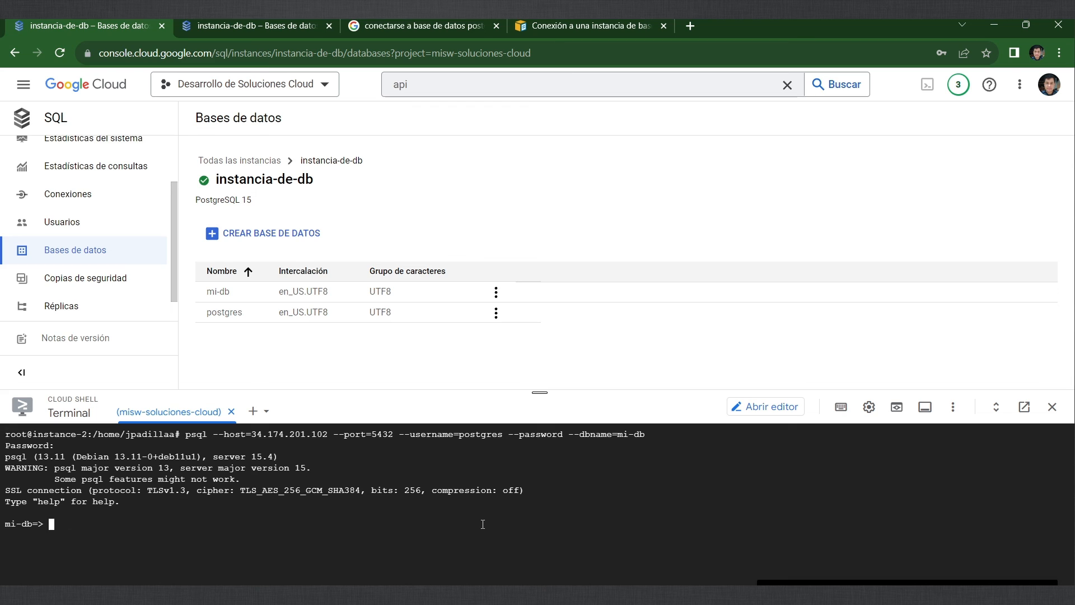
{"action": "type", "text": "\\q"}
{"action": "key", "text": "Return"}
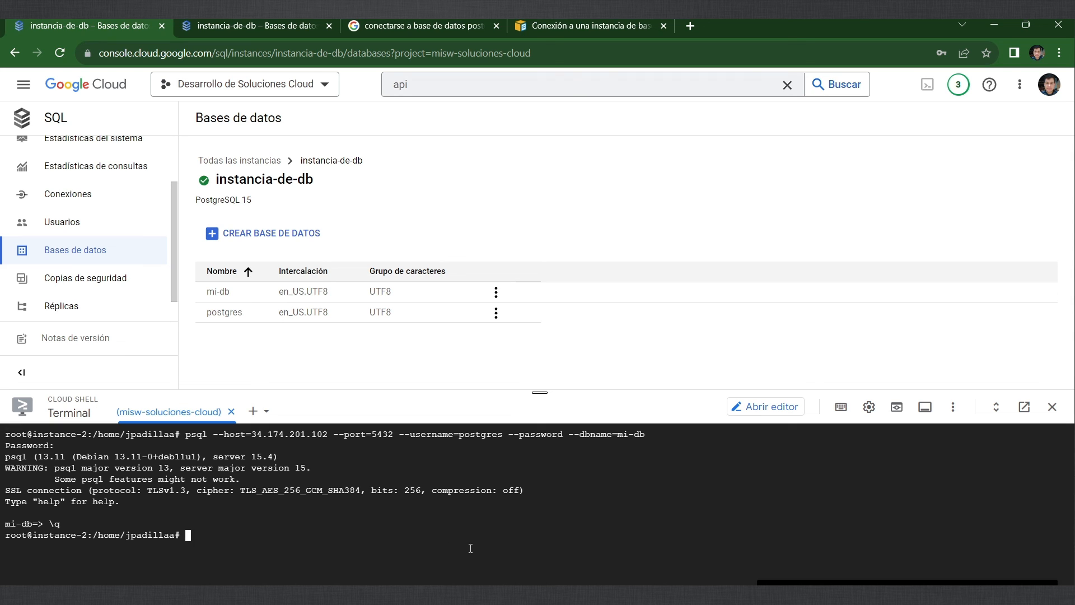
{"action": "left_click", "coordinate": [1059, 410]}
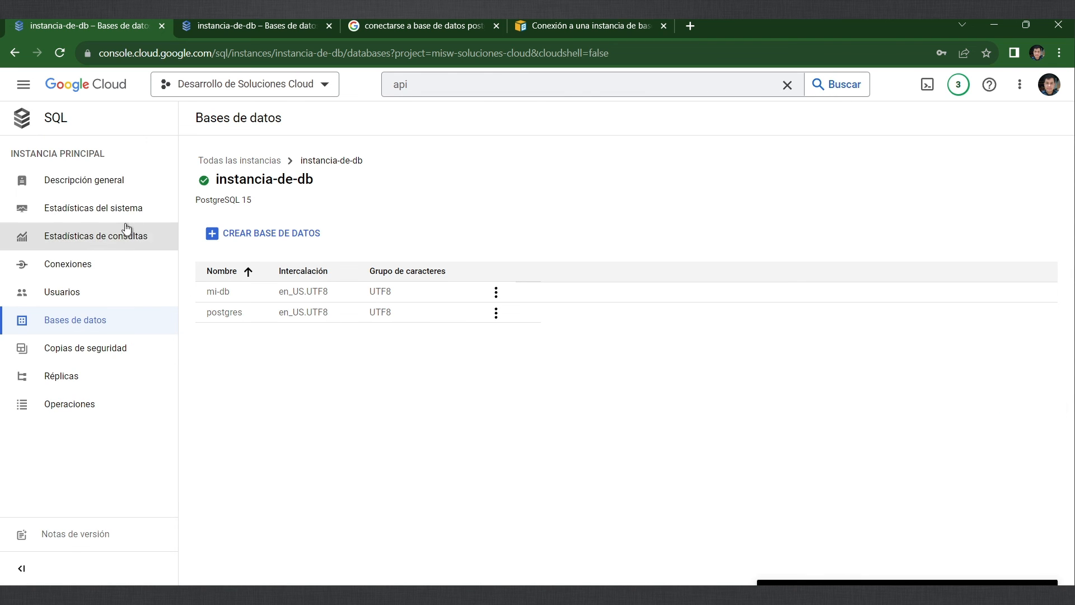
Step: Stop the Cloud SQL instance instancia-de-db from its overview and try to delete it
{"action": "left_click", "coordinate": [138, 193]}
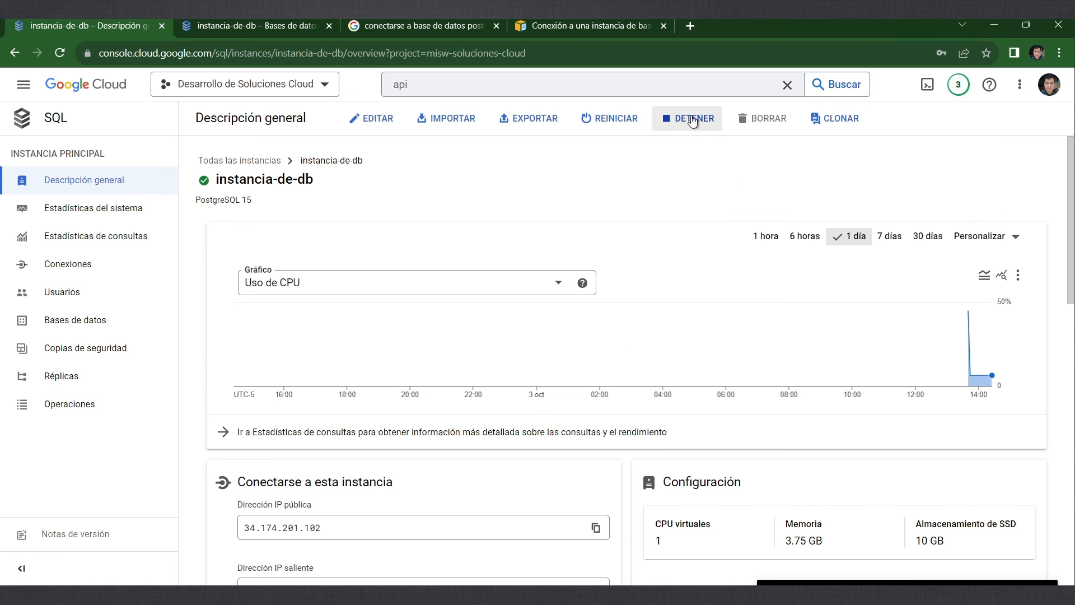
{"action": "left_click", "coordinate": [693, 120]}
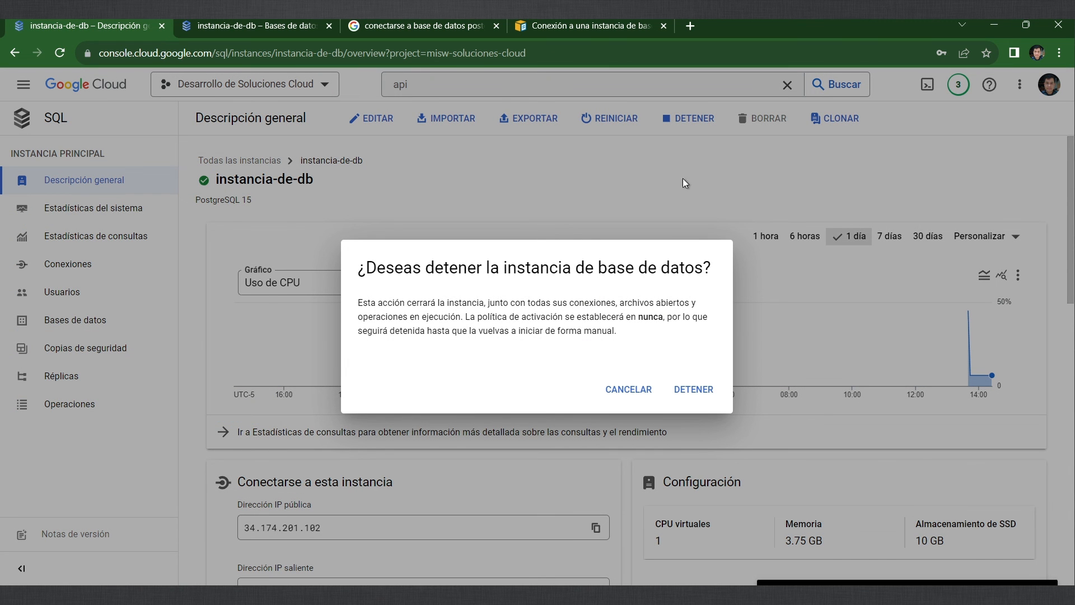
{"action": "left_click", "coordinate": [693, 391]}
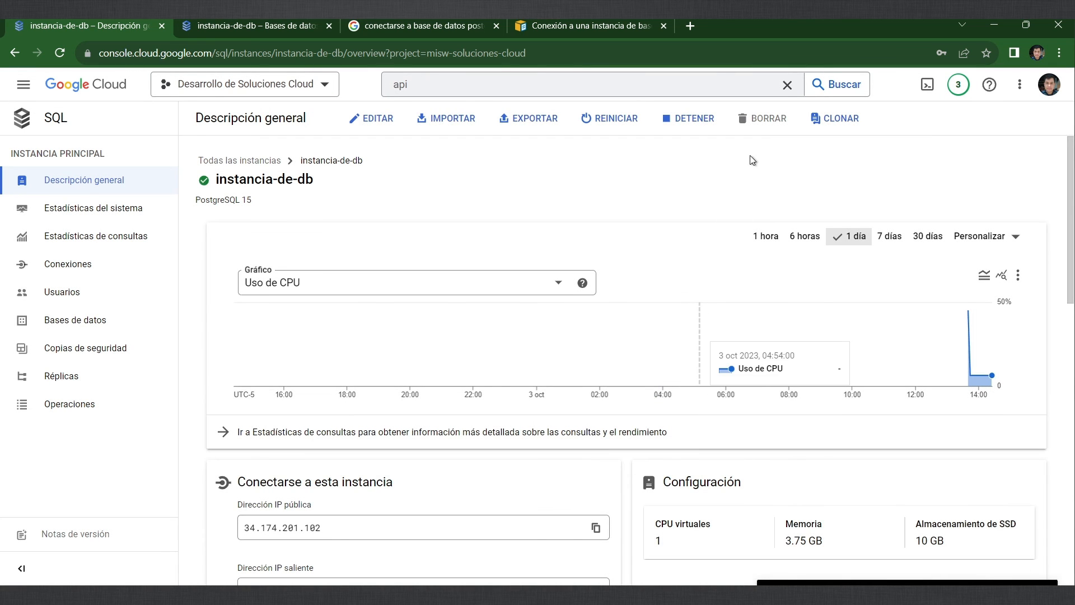
{"action": "left_click", "coordinate": [763, 121]}
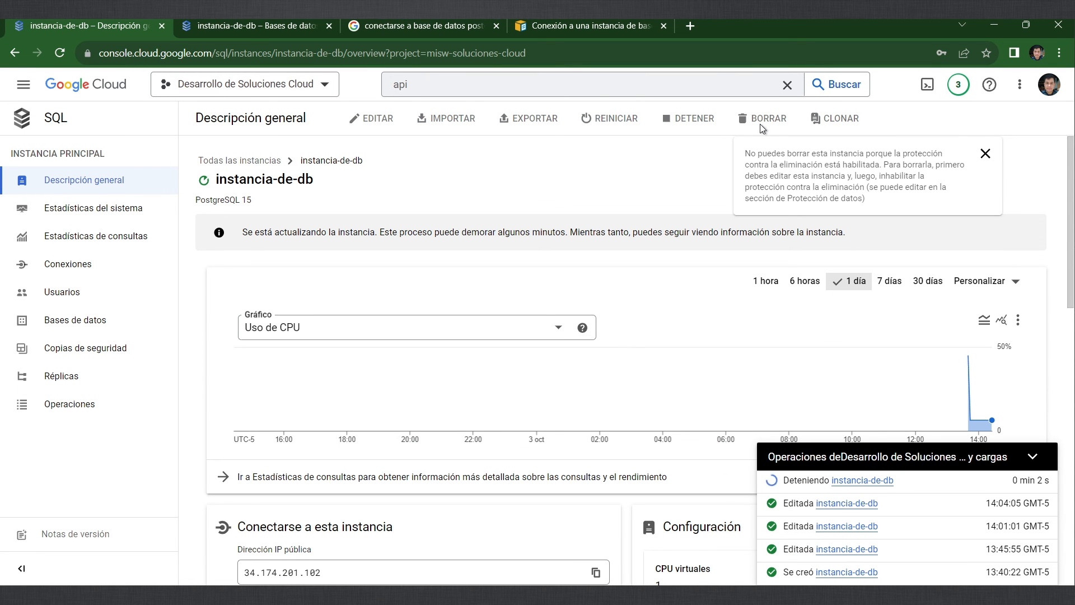